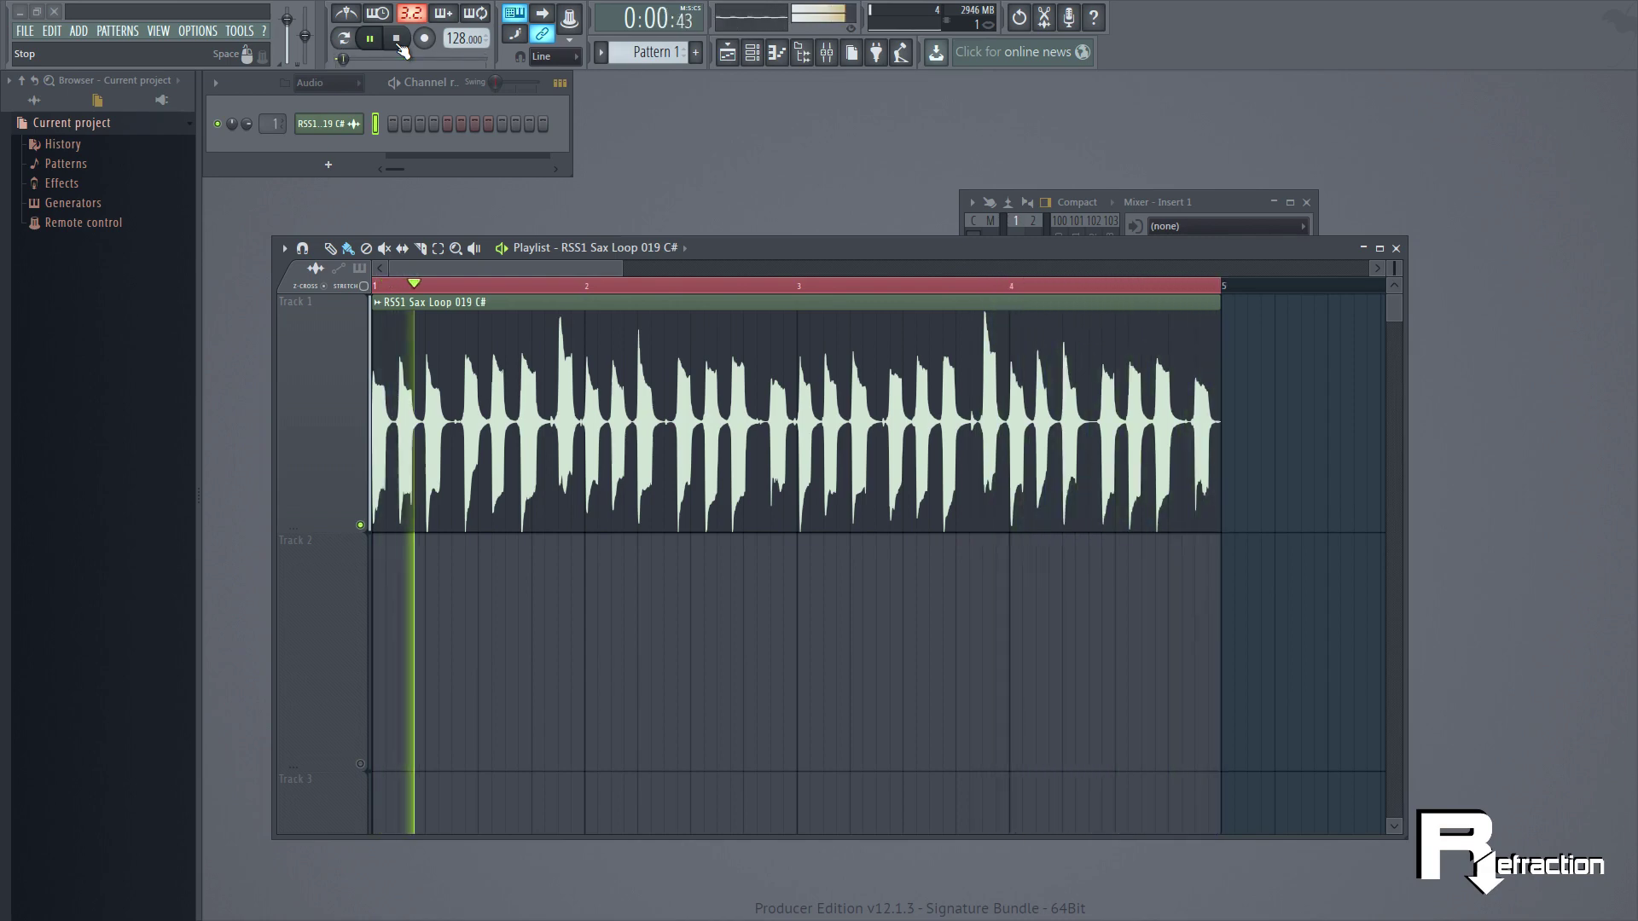
- Stop playback and open the FabFilter Pro-Q 2 equalizer loaded on mixer Insert 1
click(397, 43)
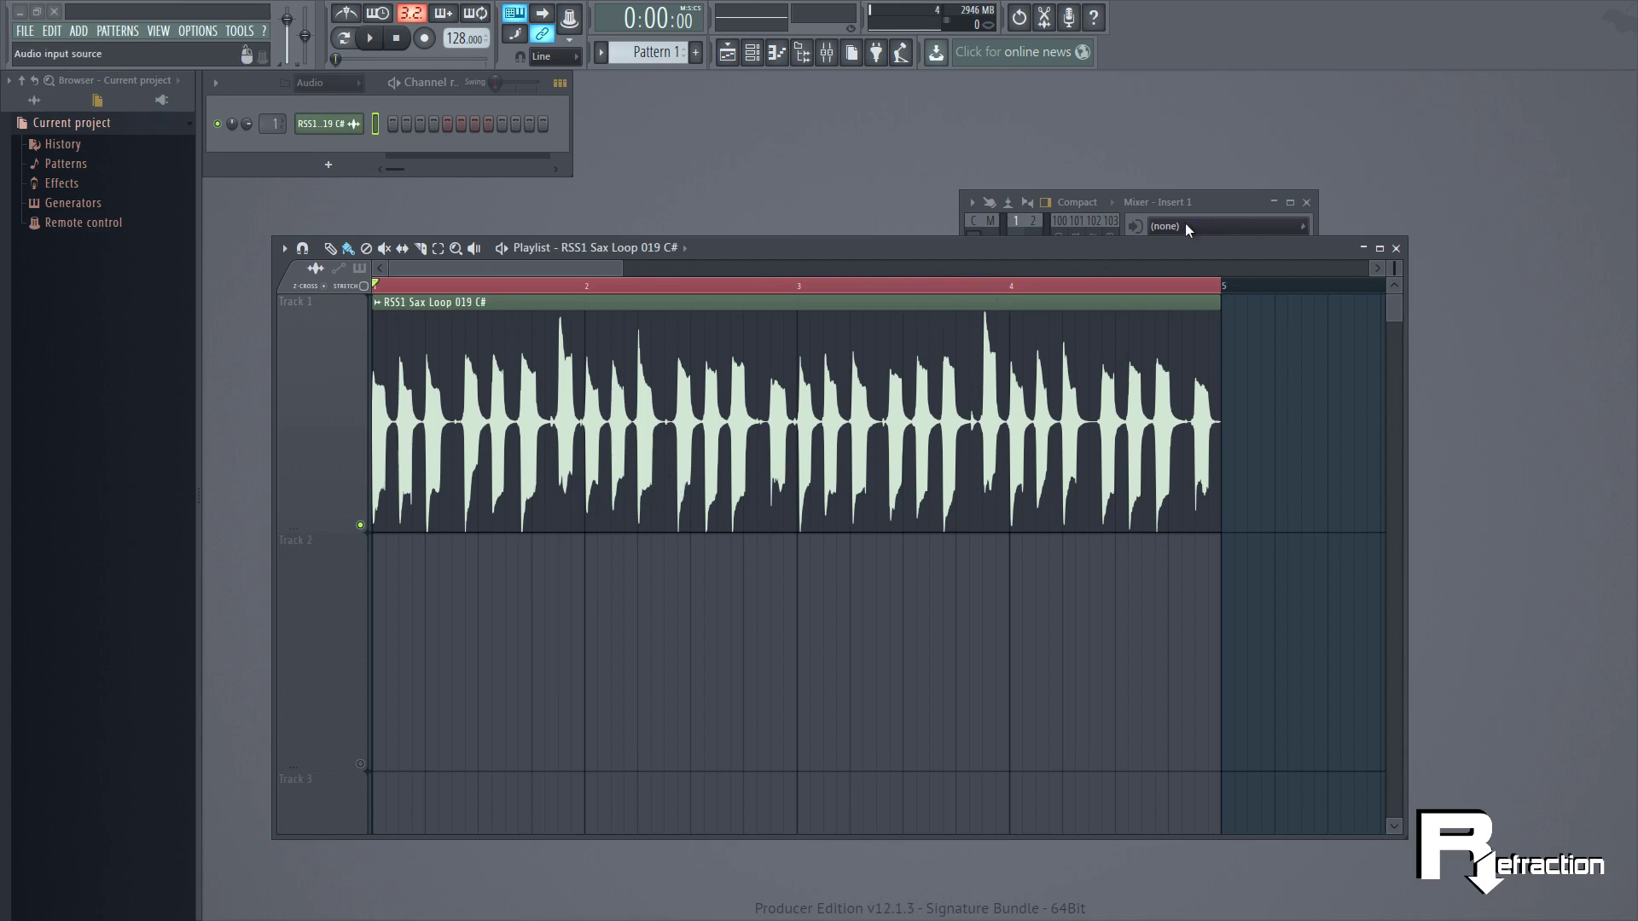
click(1230, 196)
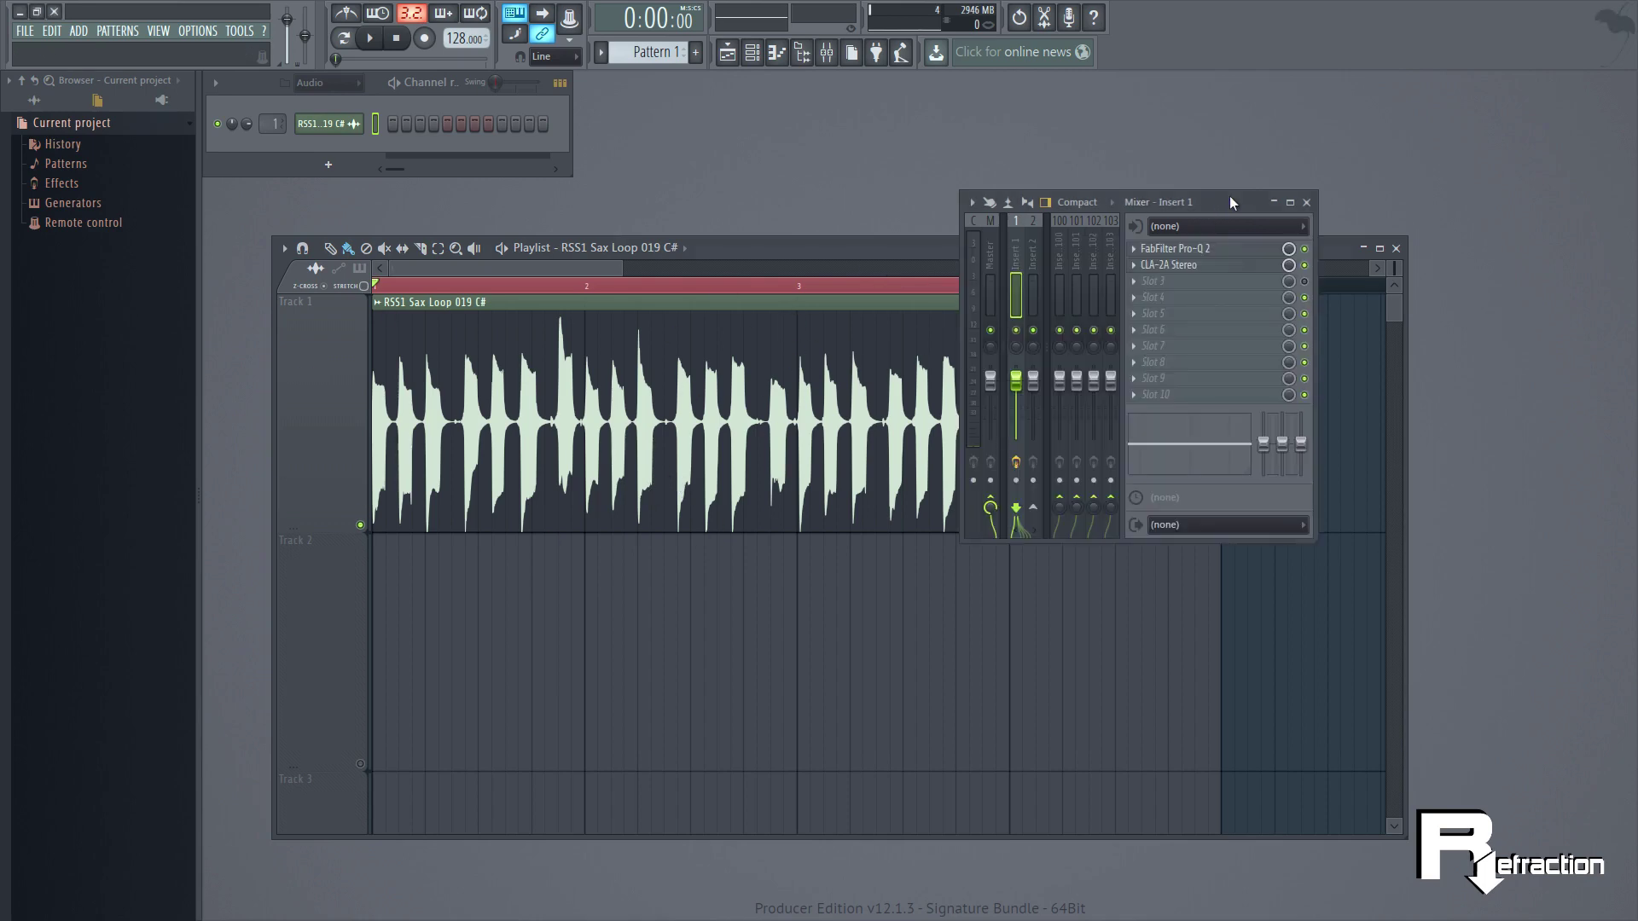
click(1172, 249)
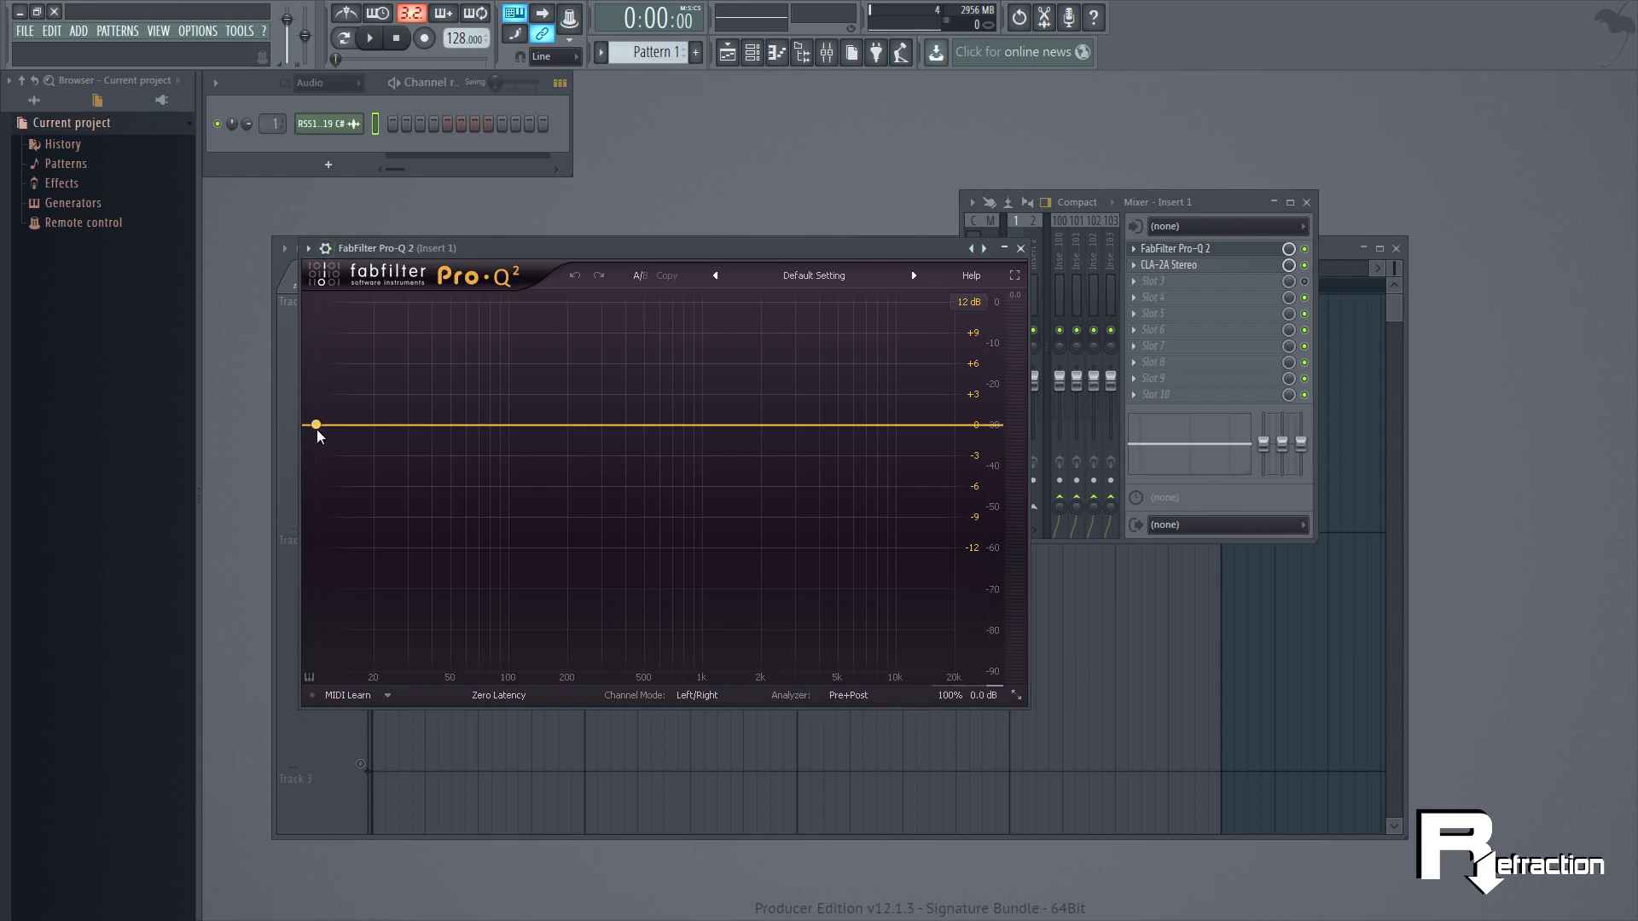
- Add an EQ band with a 96 dB/oct slope and Low Cut shape at about 125 Hz
drag(309, 425, 408, 466)
click(372, 641)
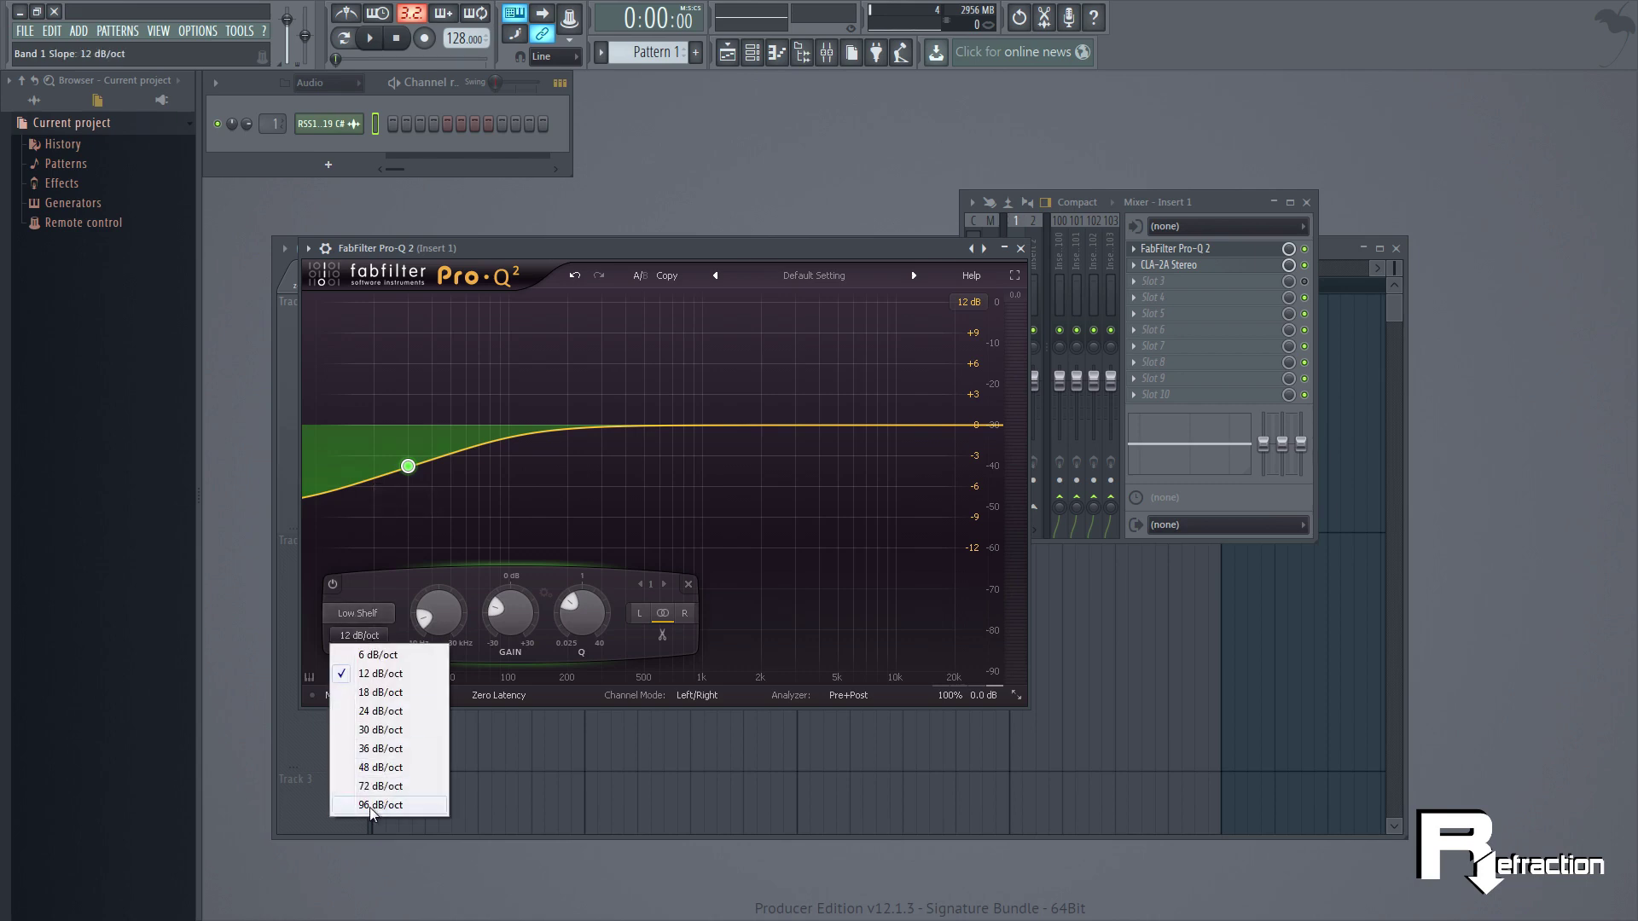
click(369, 806)
click(357, 613)
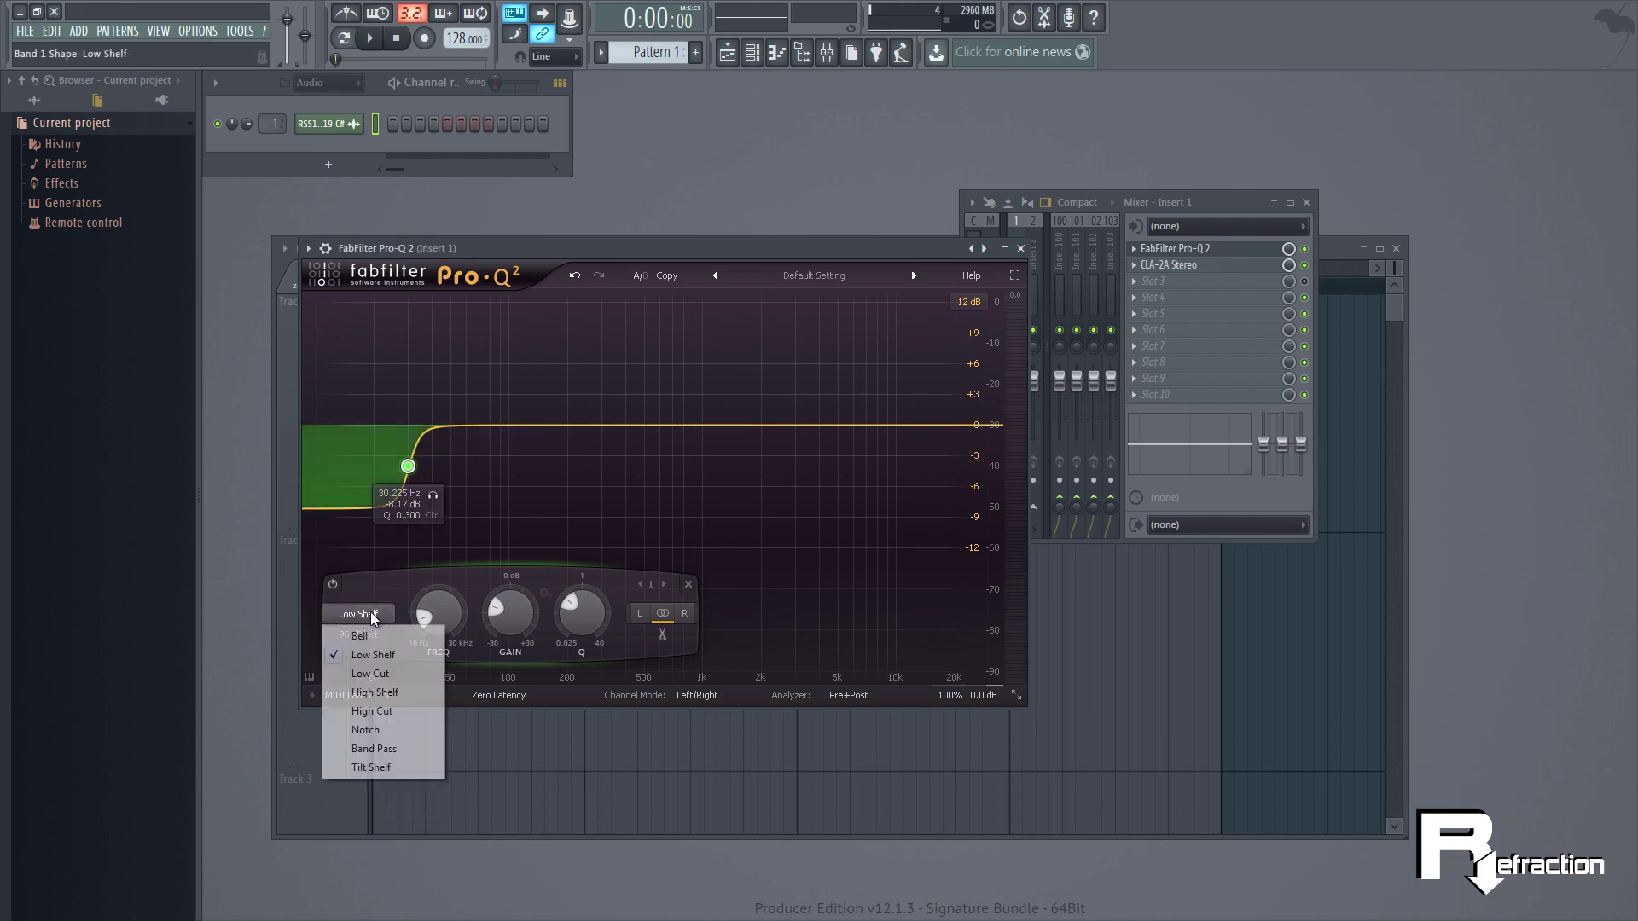
click(376, 677)
drag(421, 518, 540, 517)
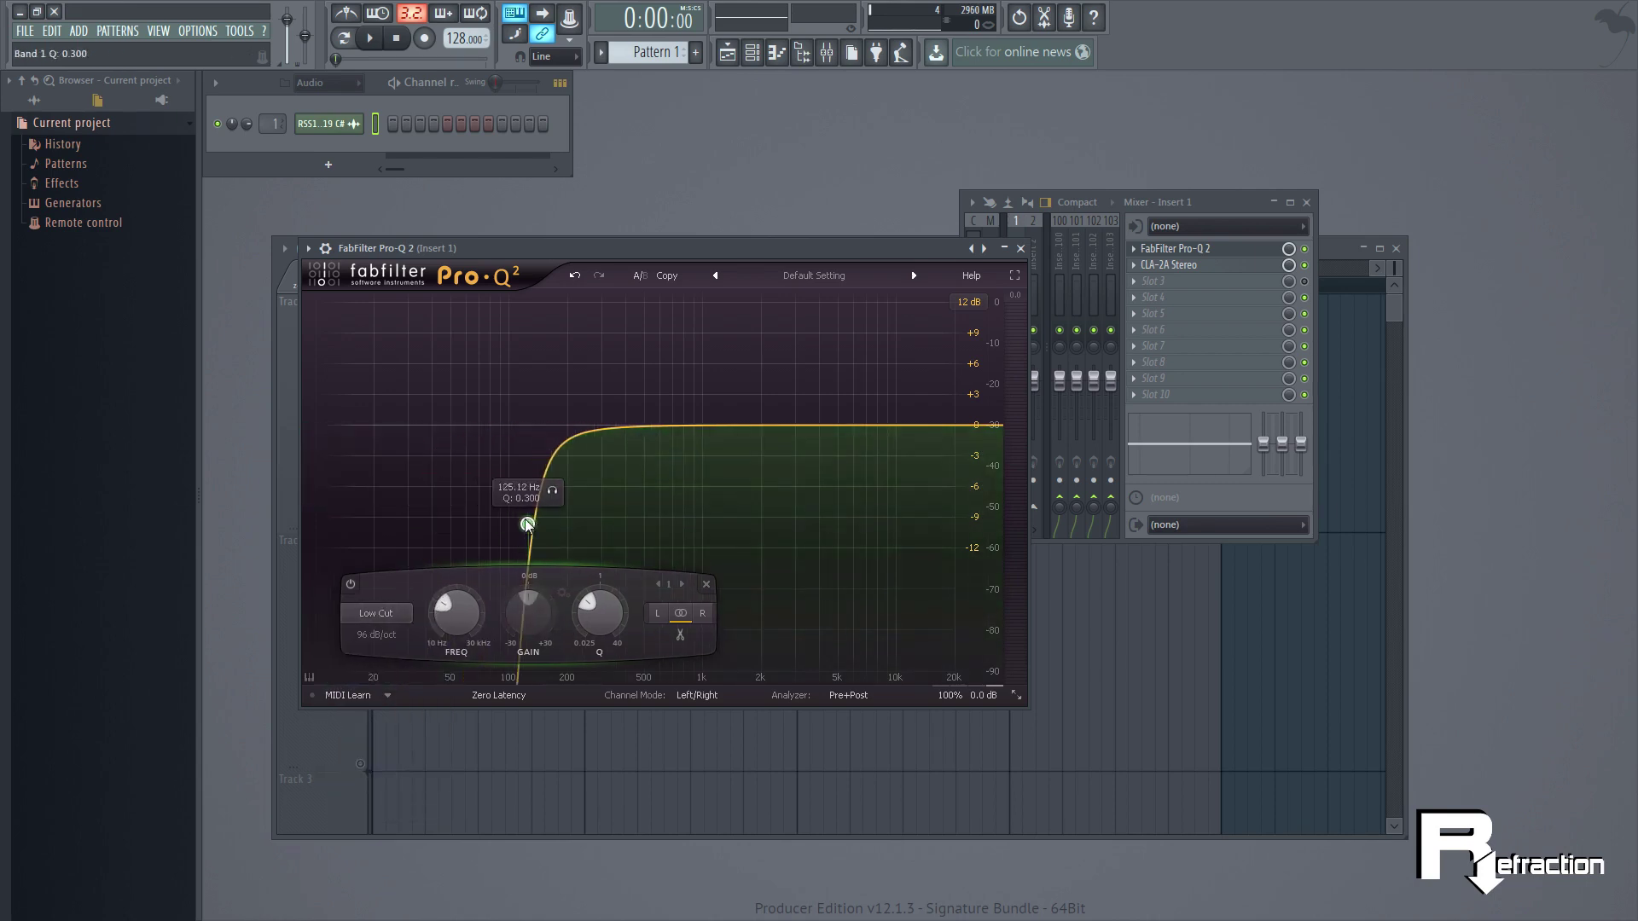
- Play the sax loop, raise the low cut frequency to about 175 Hz, and stop playback
click(372, 38)
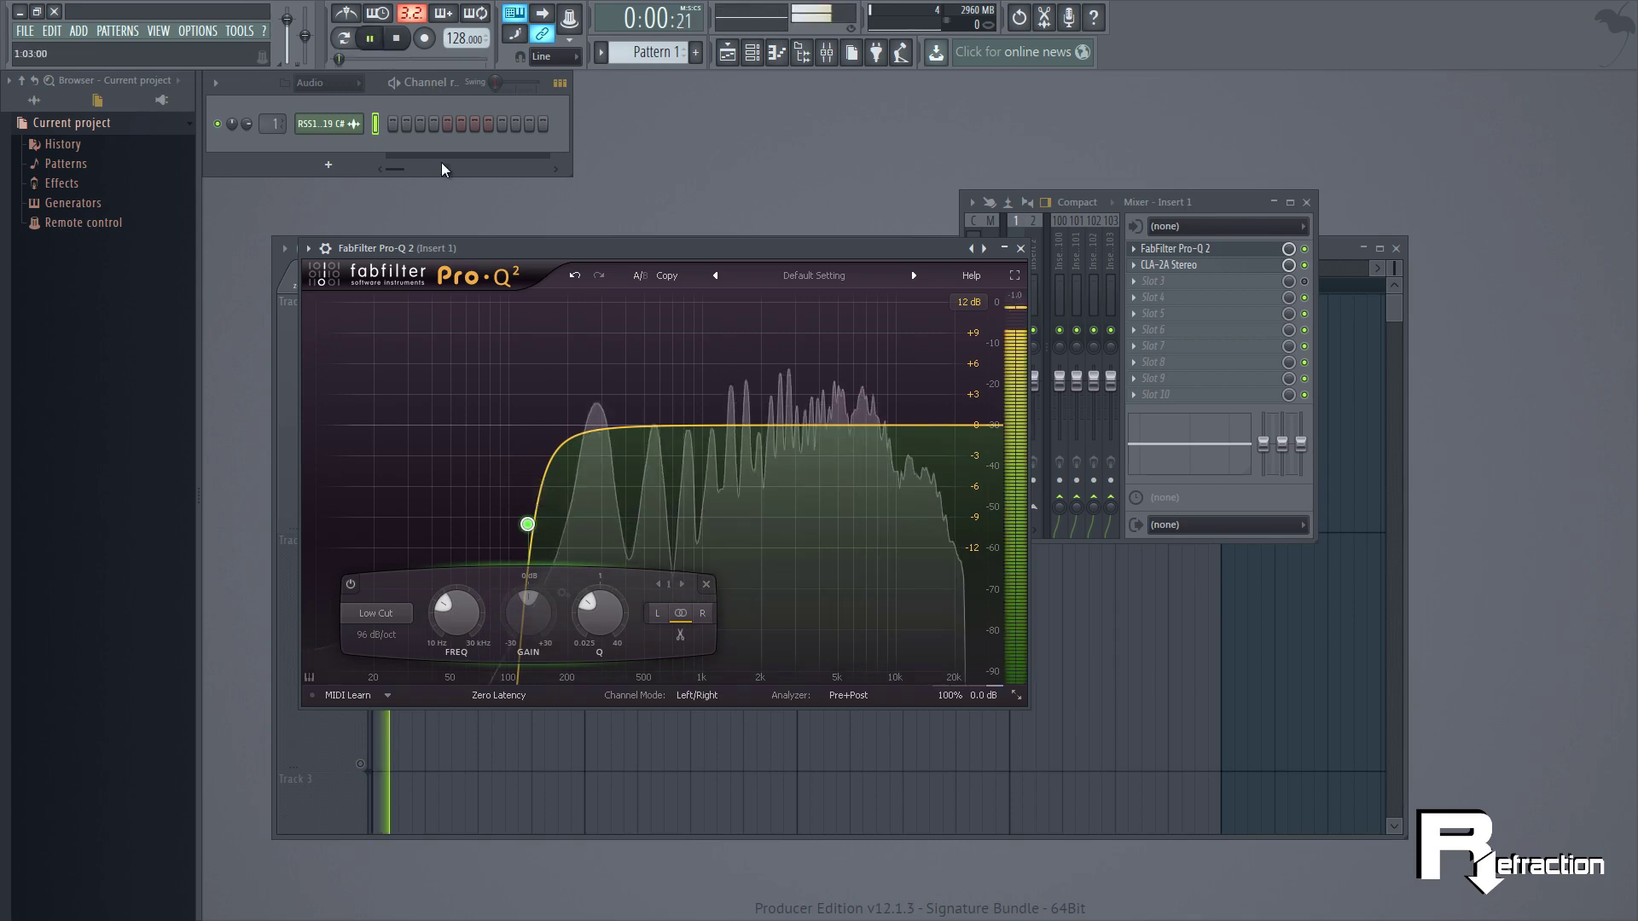
drag(528, 530, 592, 497)
click(572, 492)
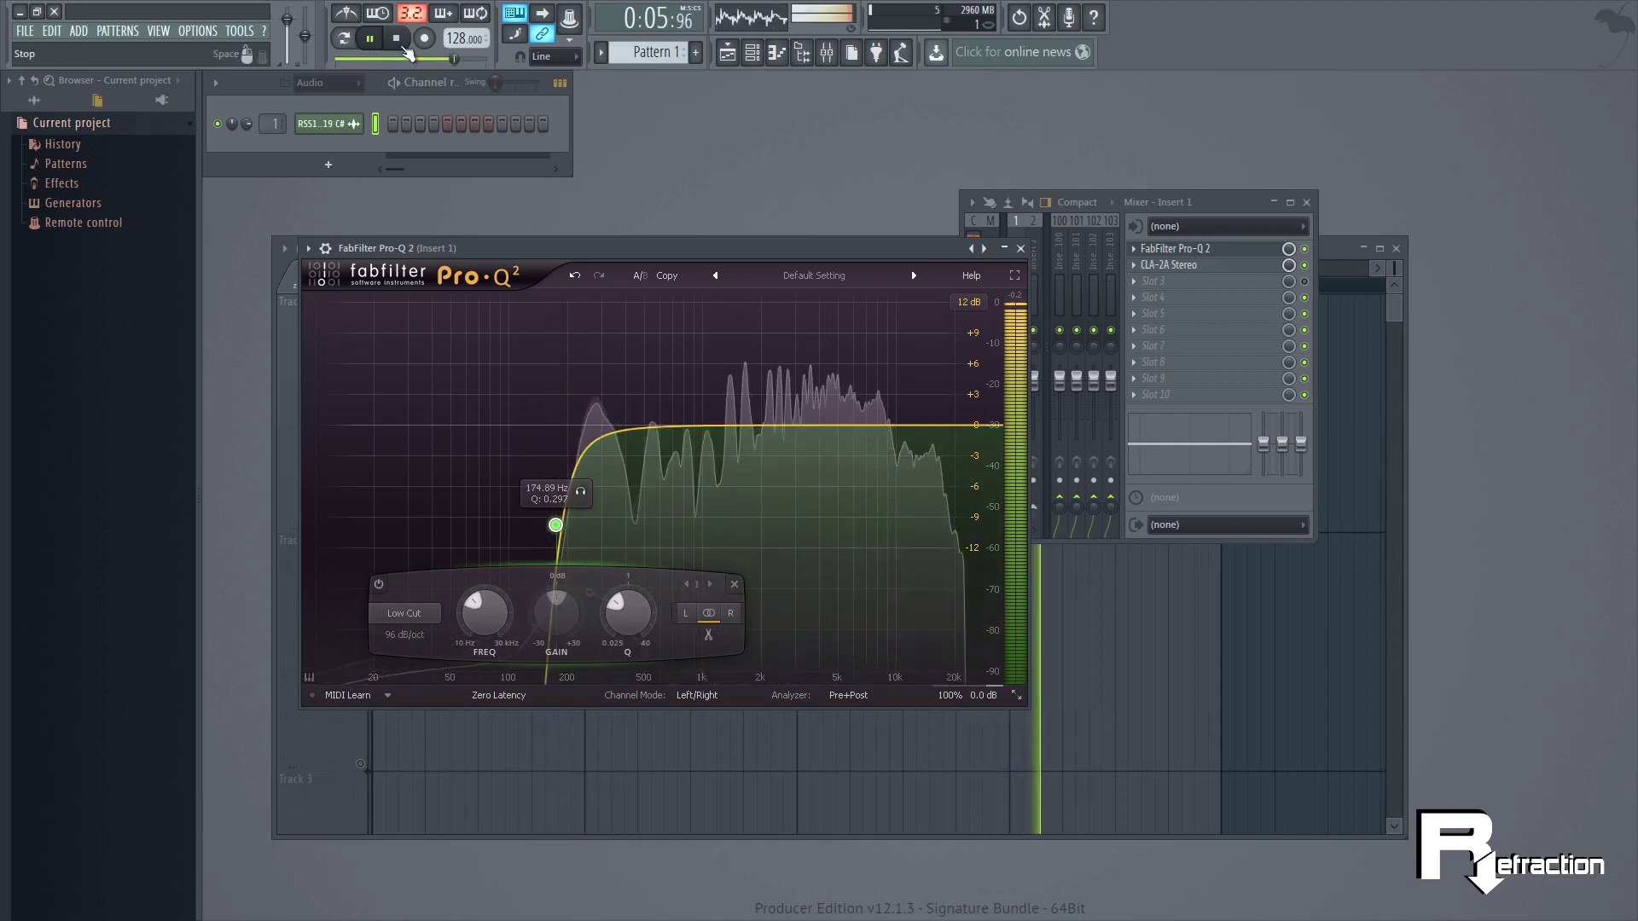
key(space)
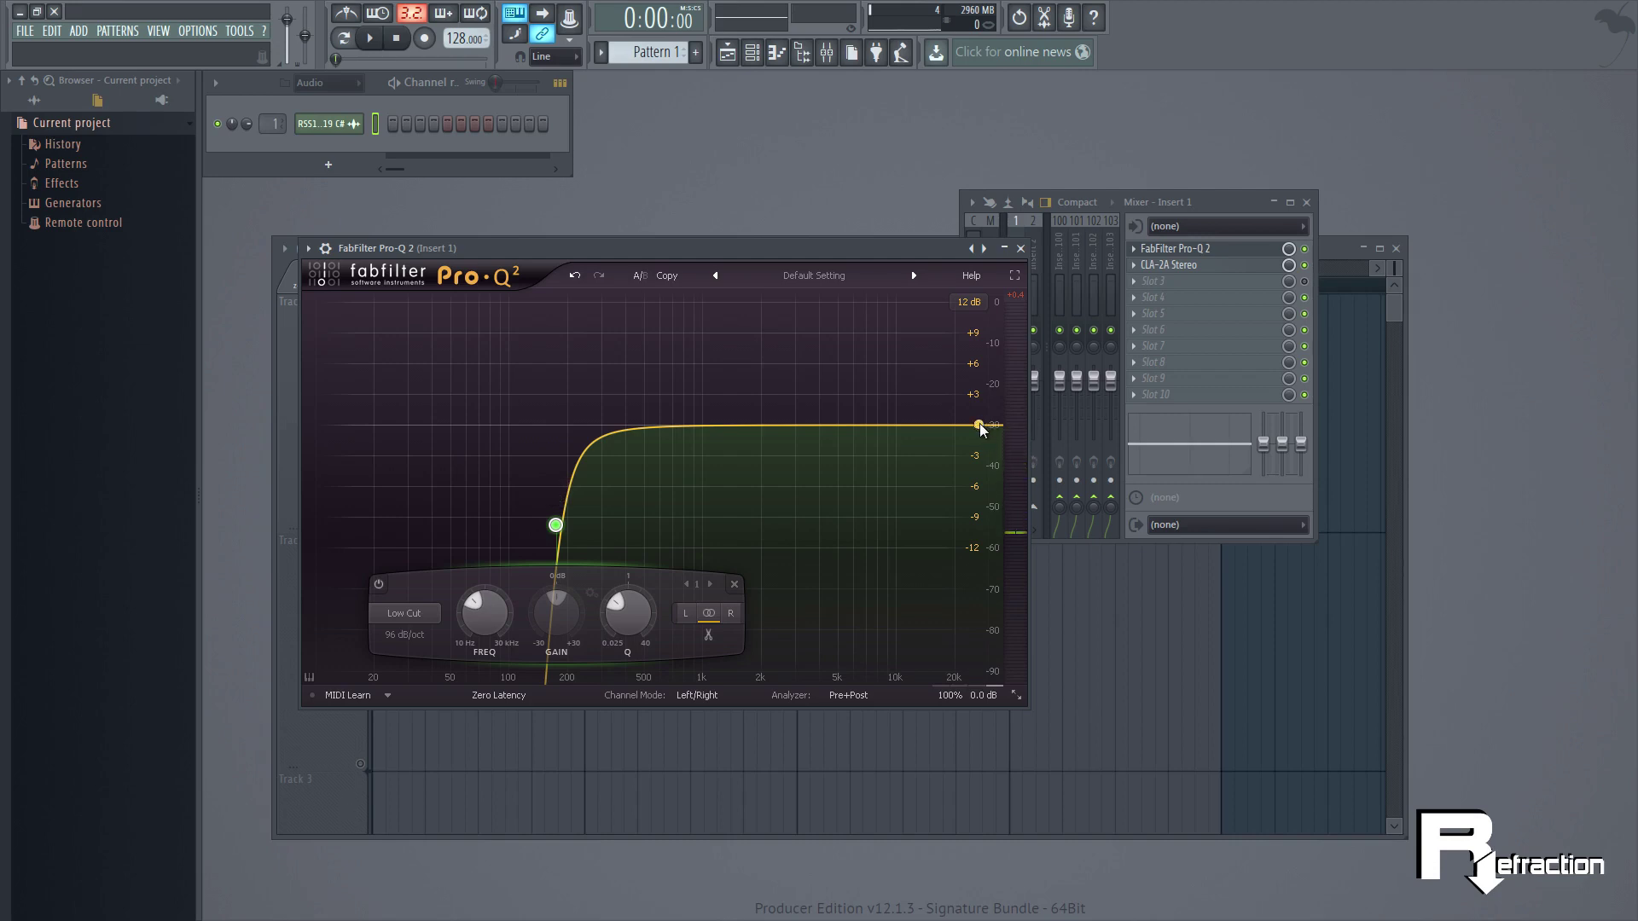
- Add a 30 dB/oct high shelf at about 10.5 kHz with about +2.75 dB gain, auditioning it with the loop playing
drag(980, 426, 938, 415)
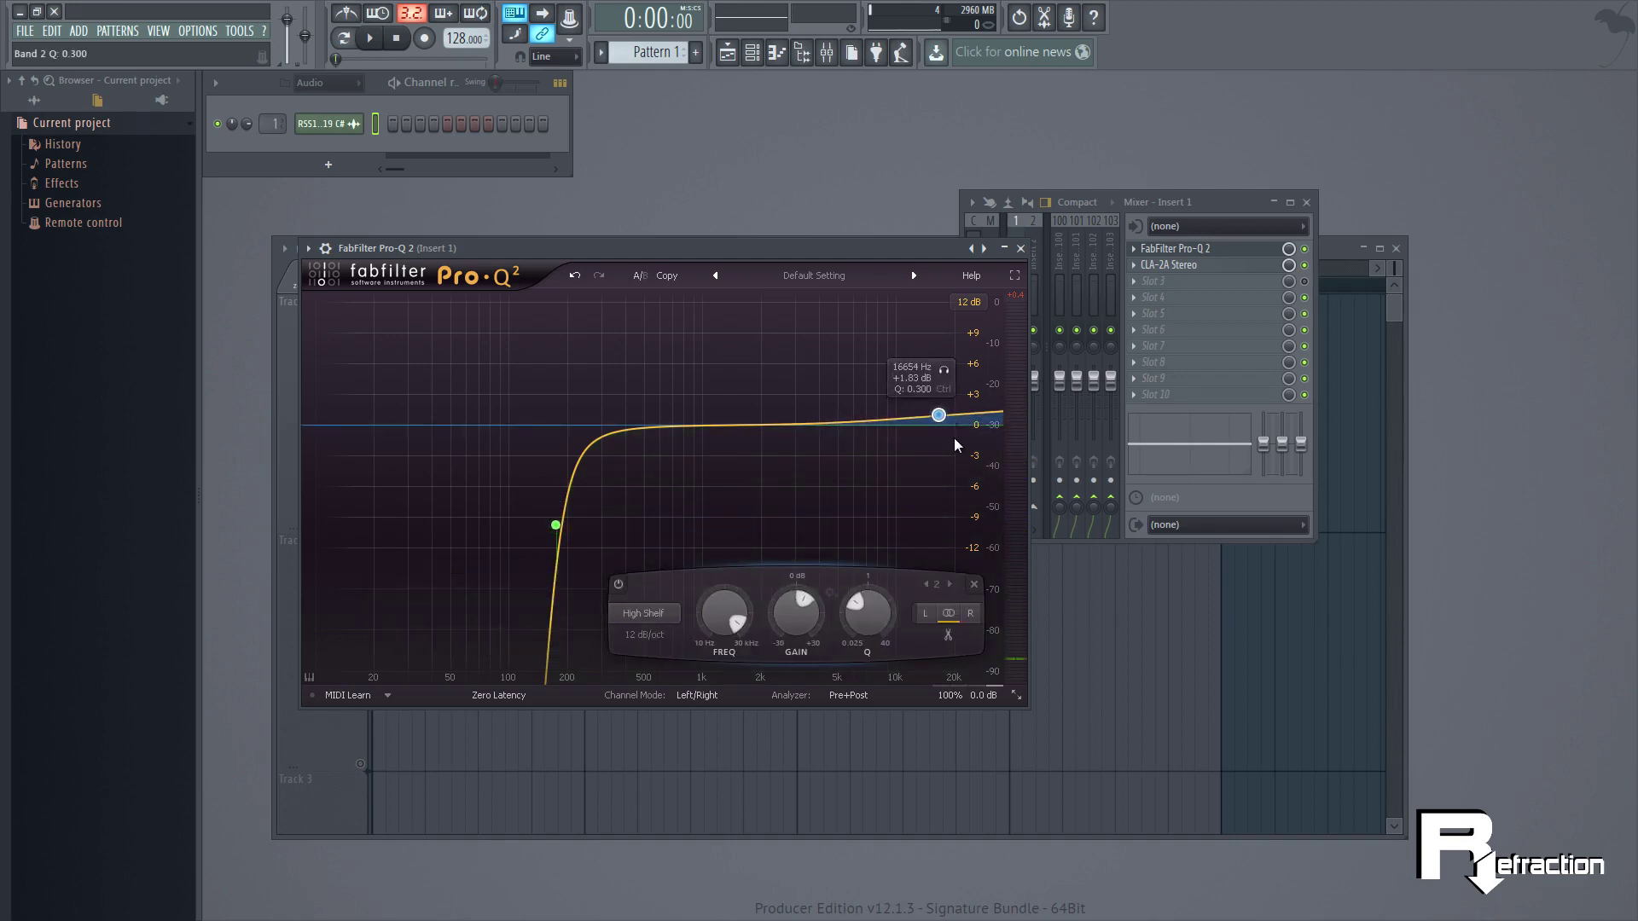
key(space)
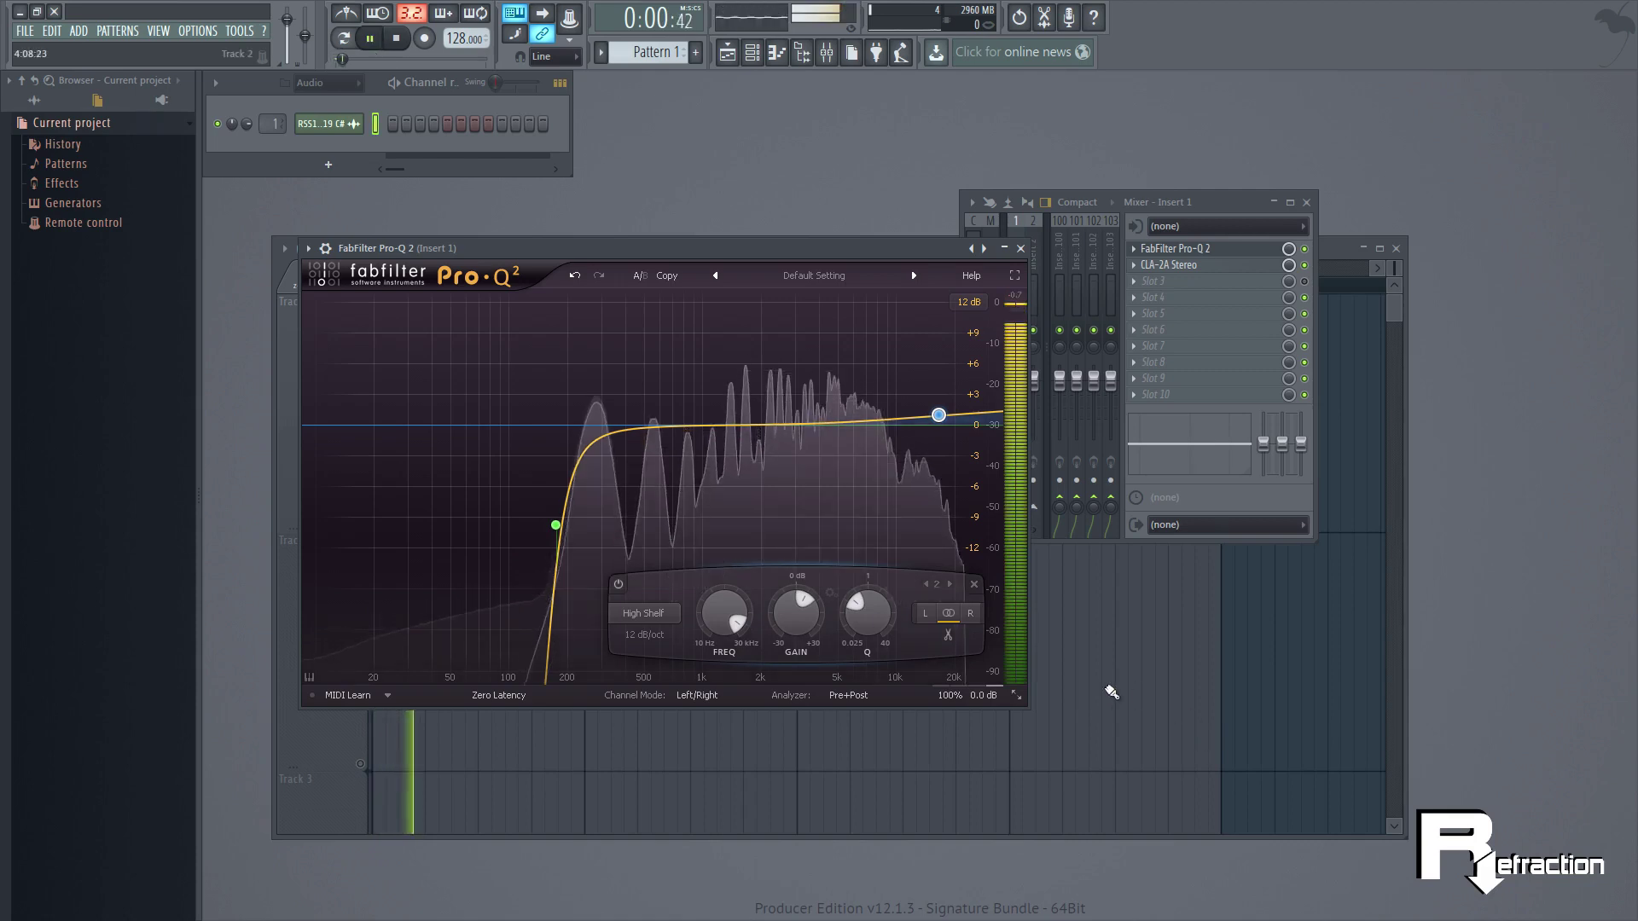
click(645, 635)
click(631, 732)
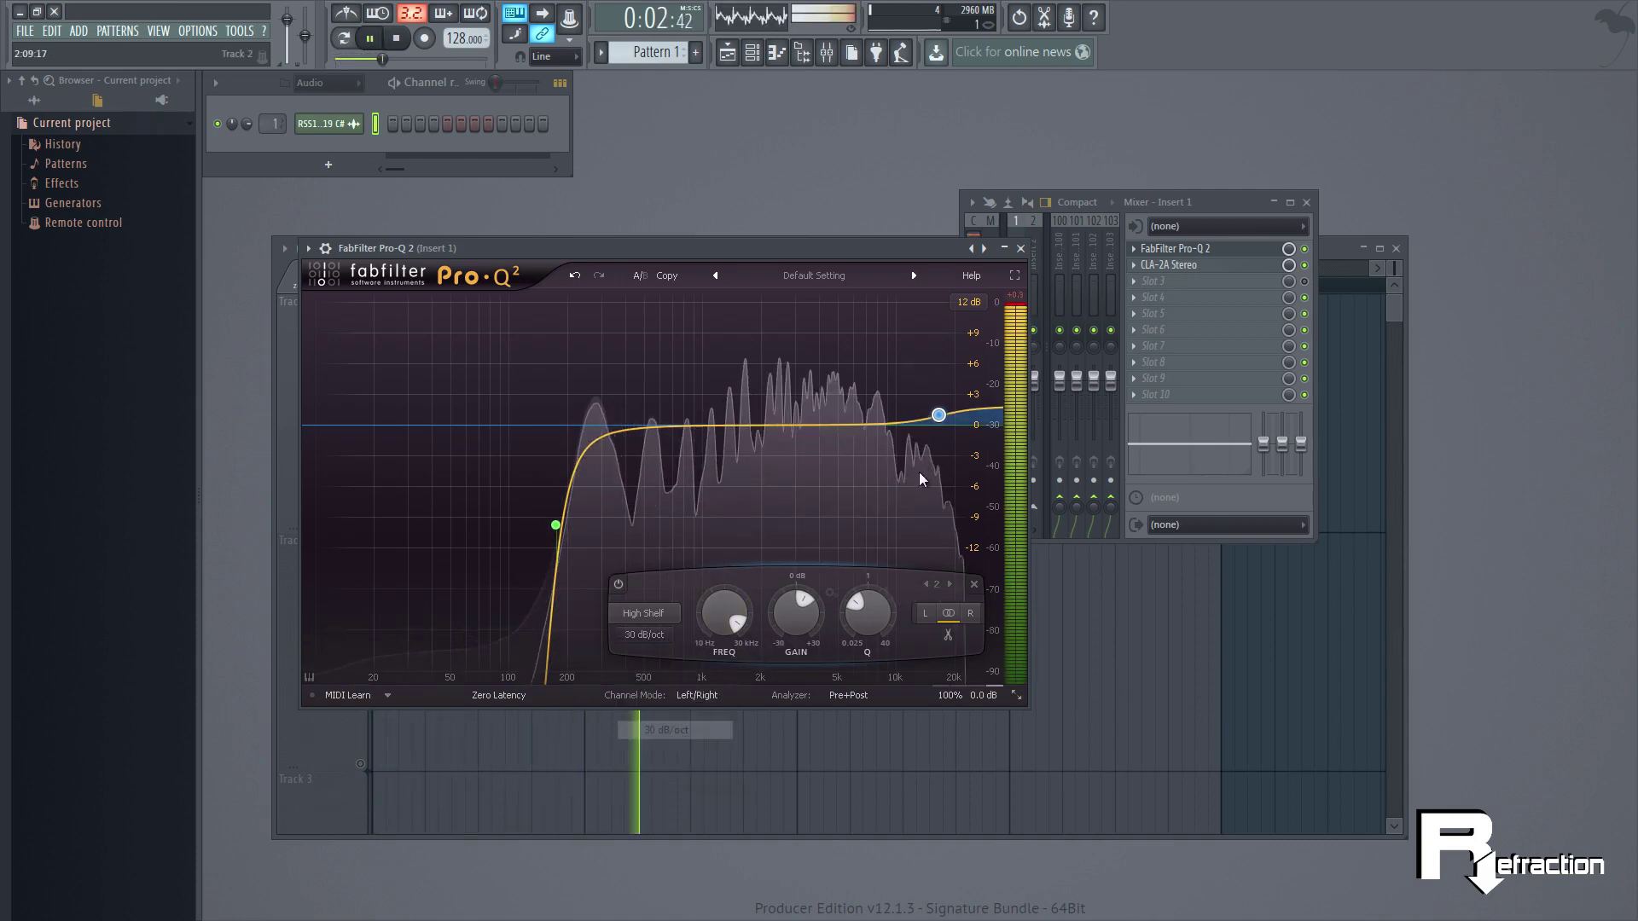
drag(938, 418, 900, 410)
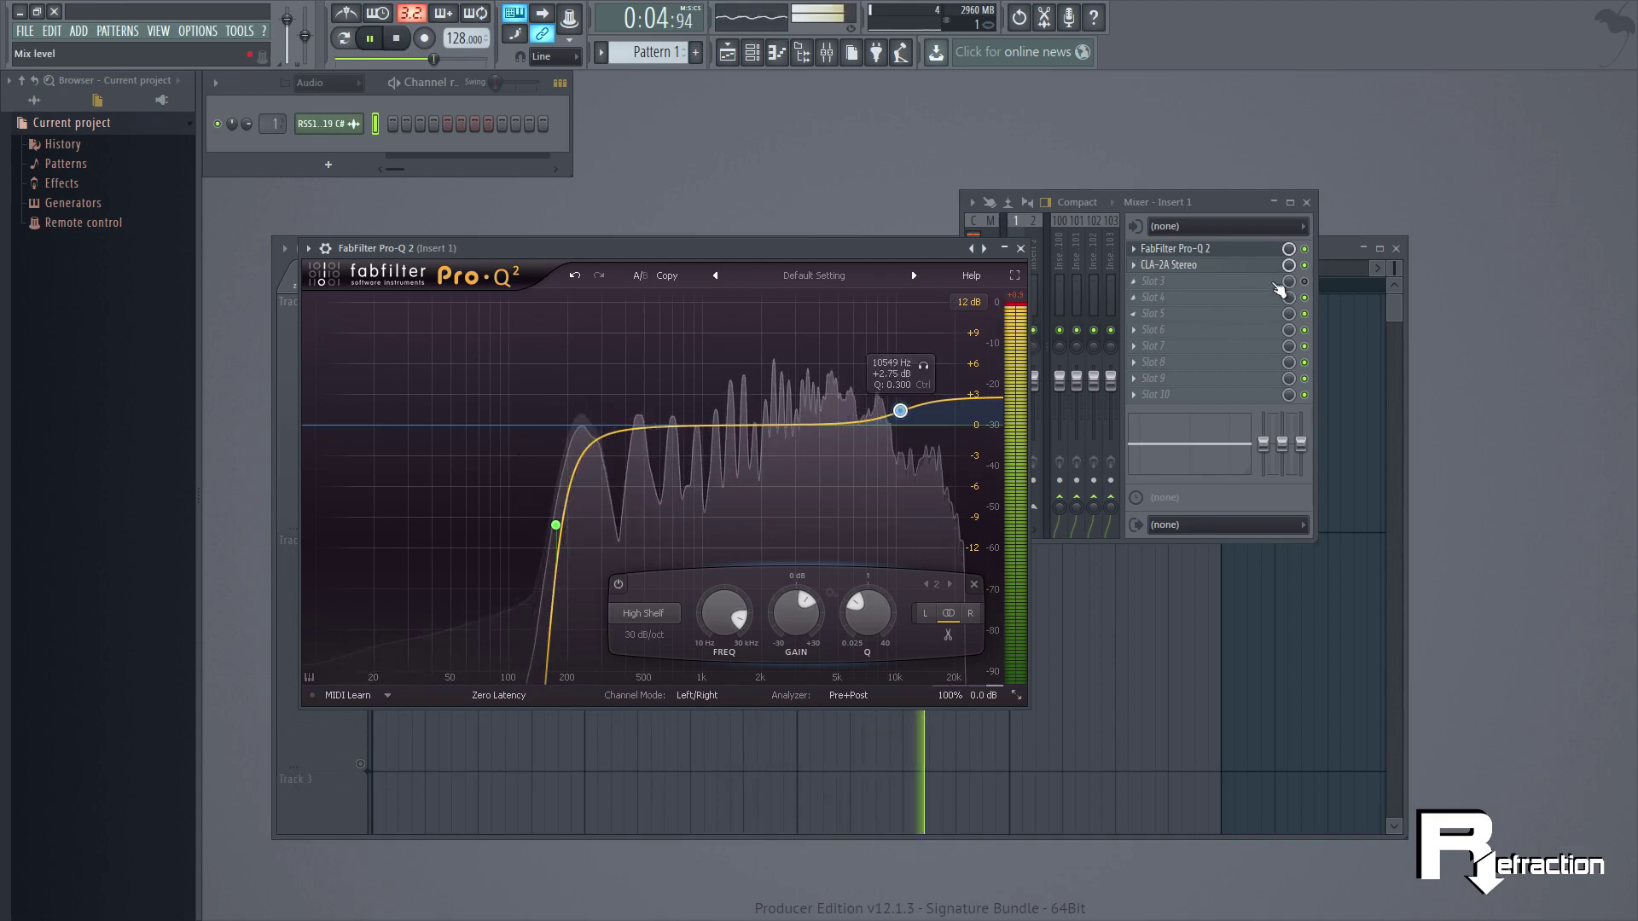
click(1315, 254)
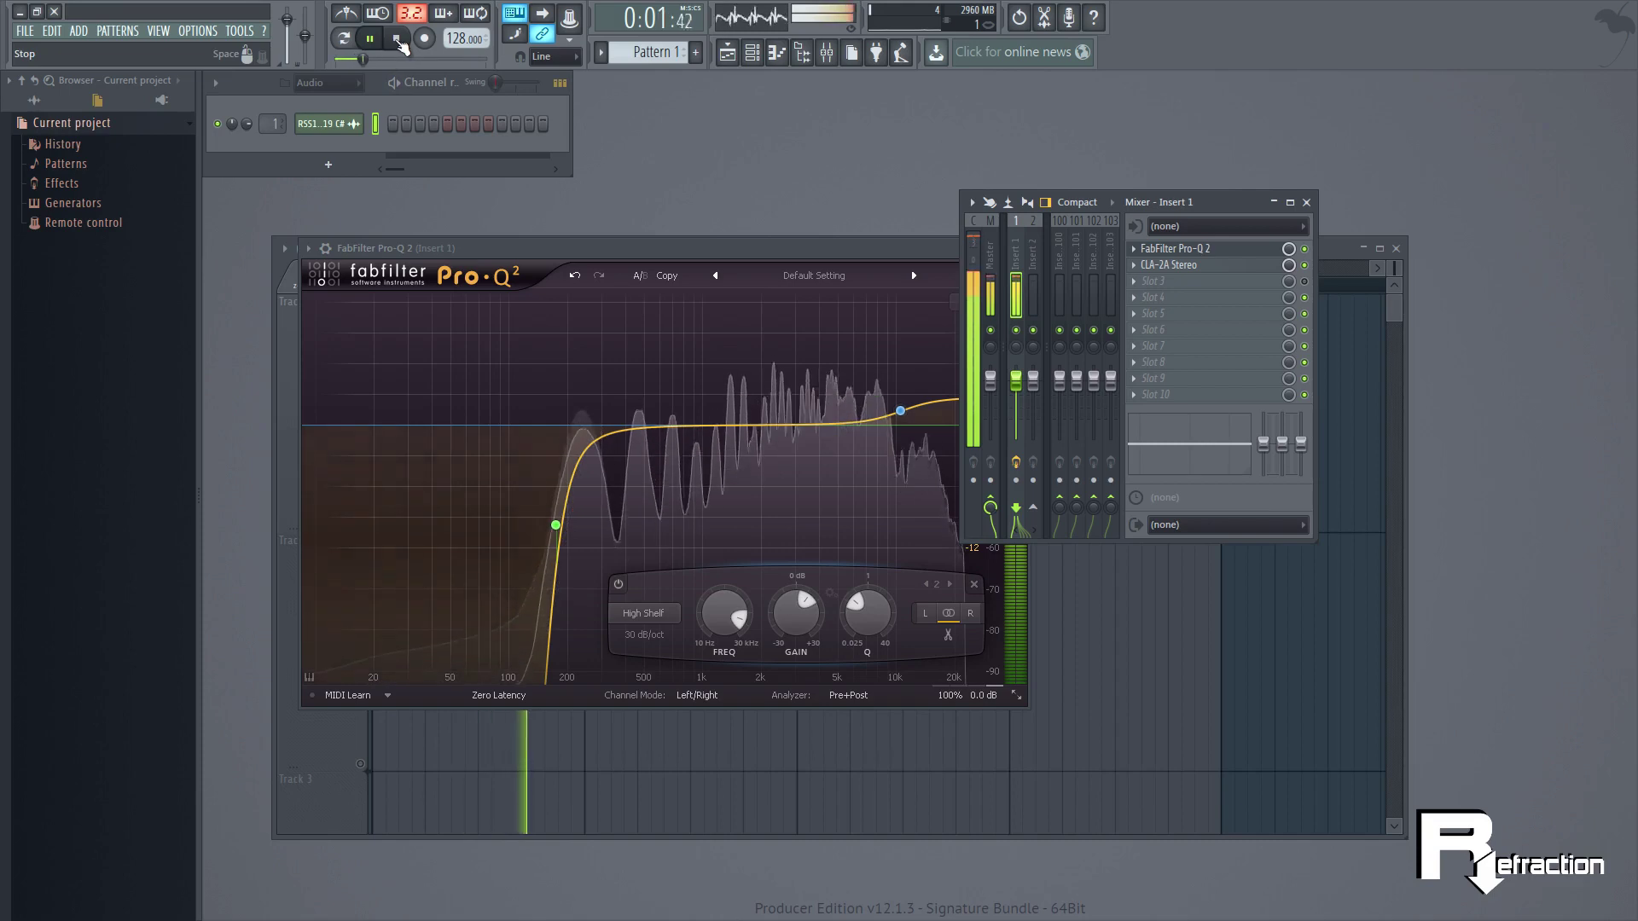
key(space)
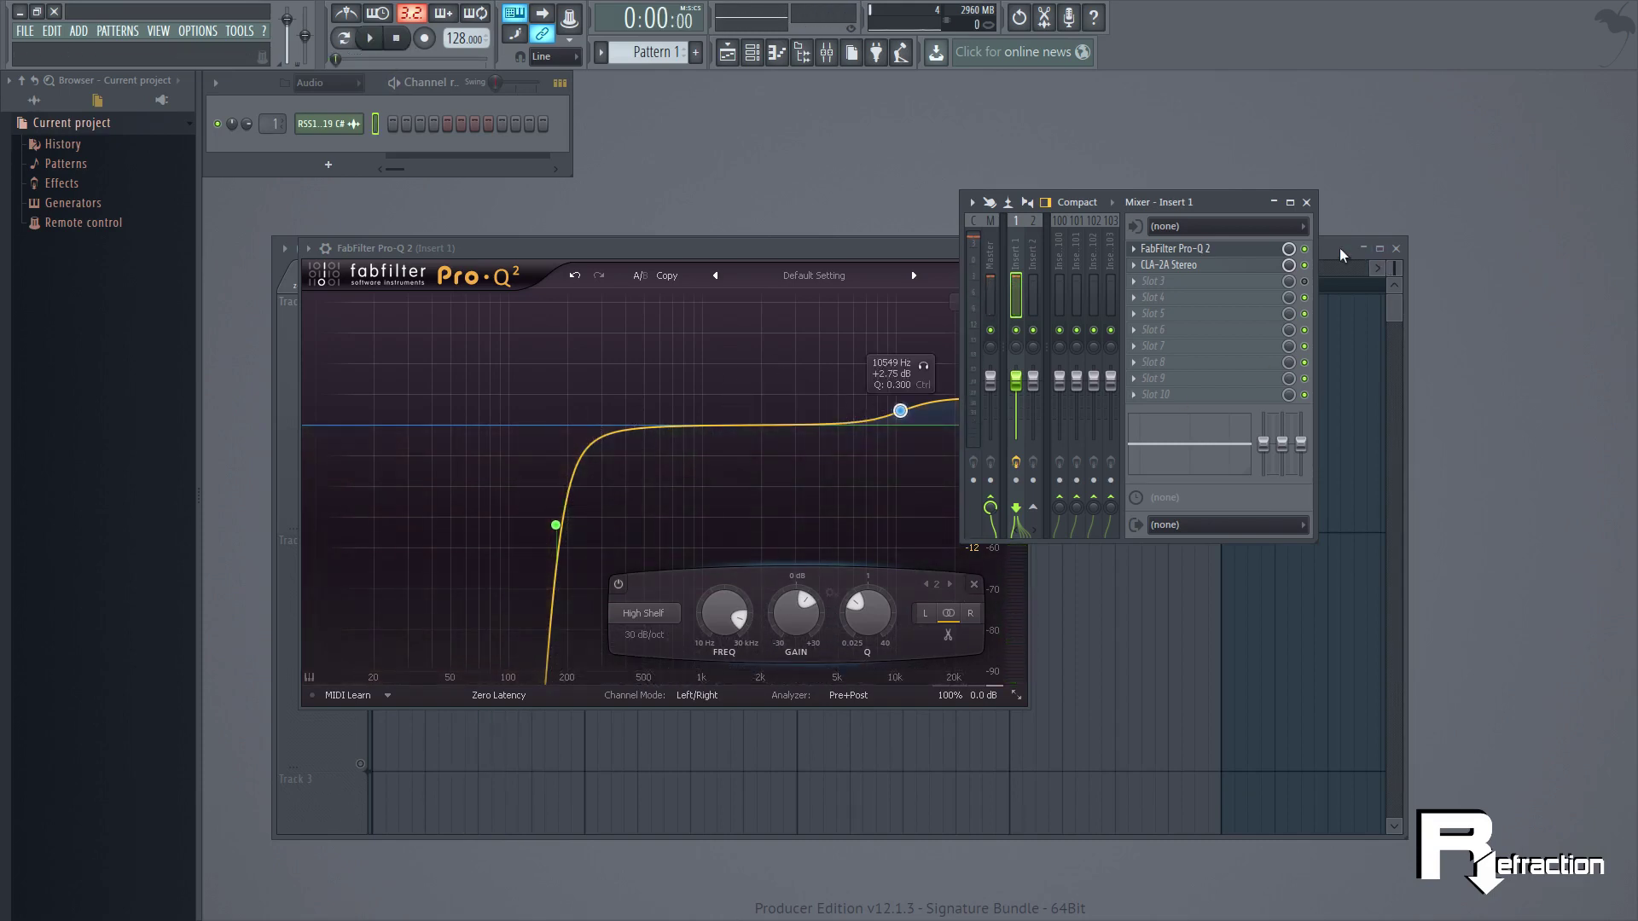
- Move the mixer clear of the playlist, close the Pro-Q 2 editor, and shift the playlist window slightly
drag(1251, 198, 1405, 140)
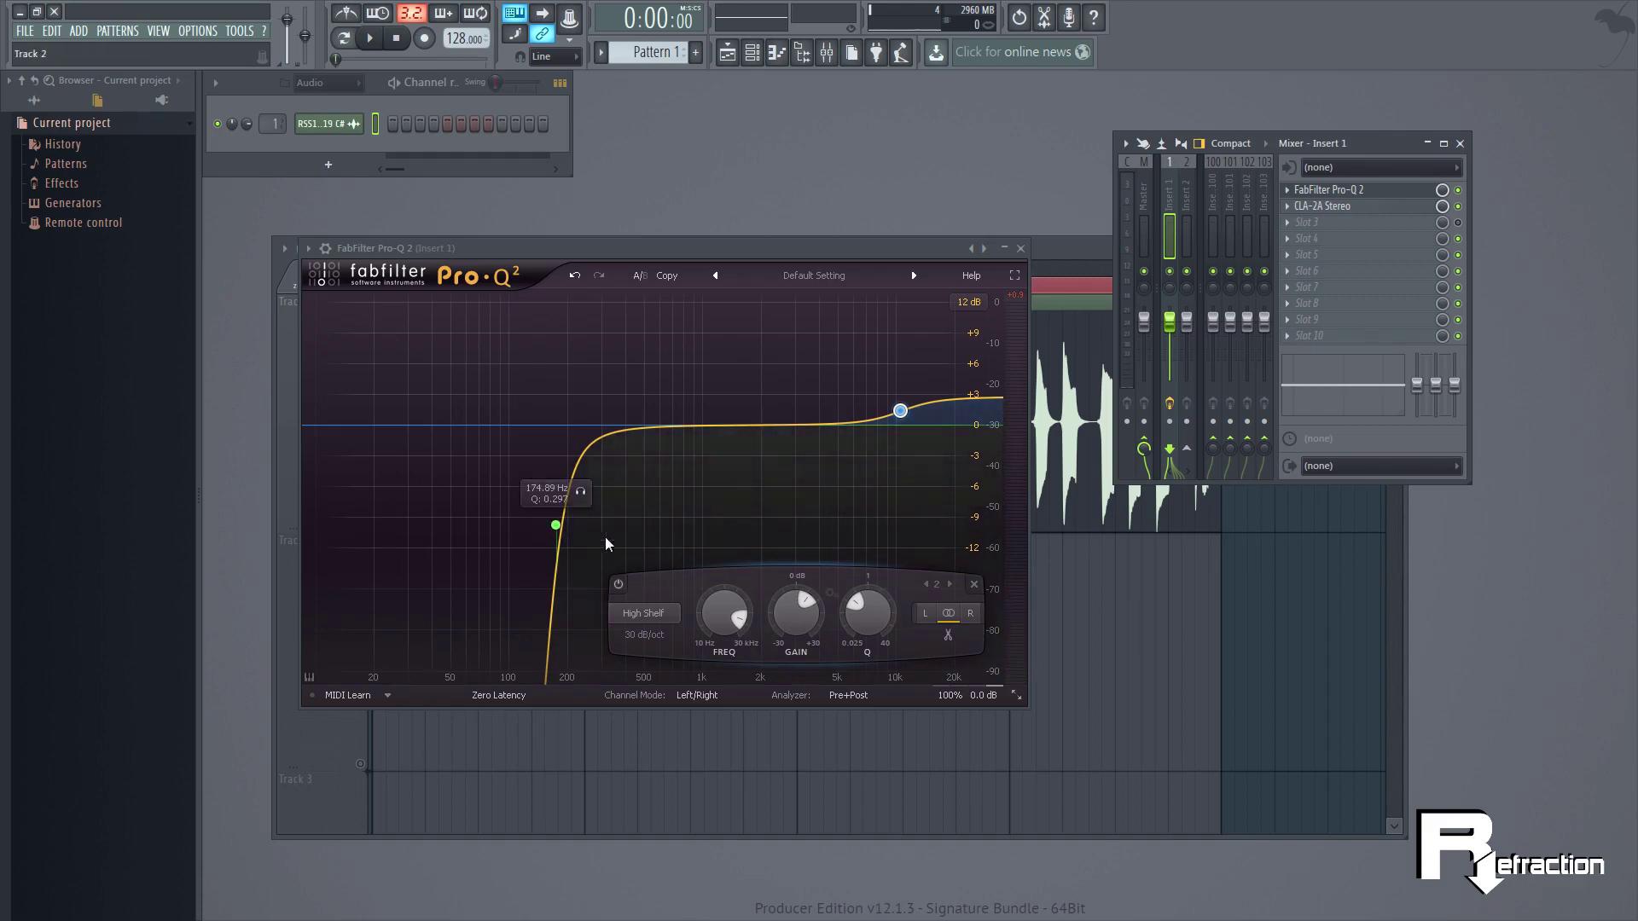
click(1020, 249)
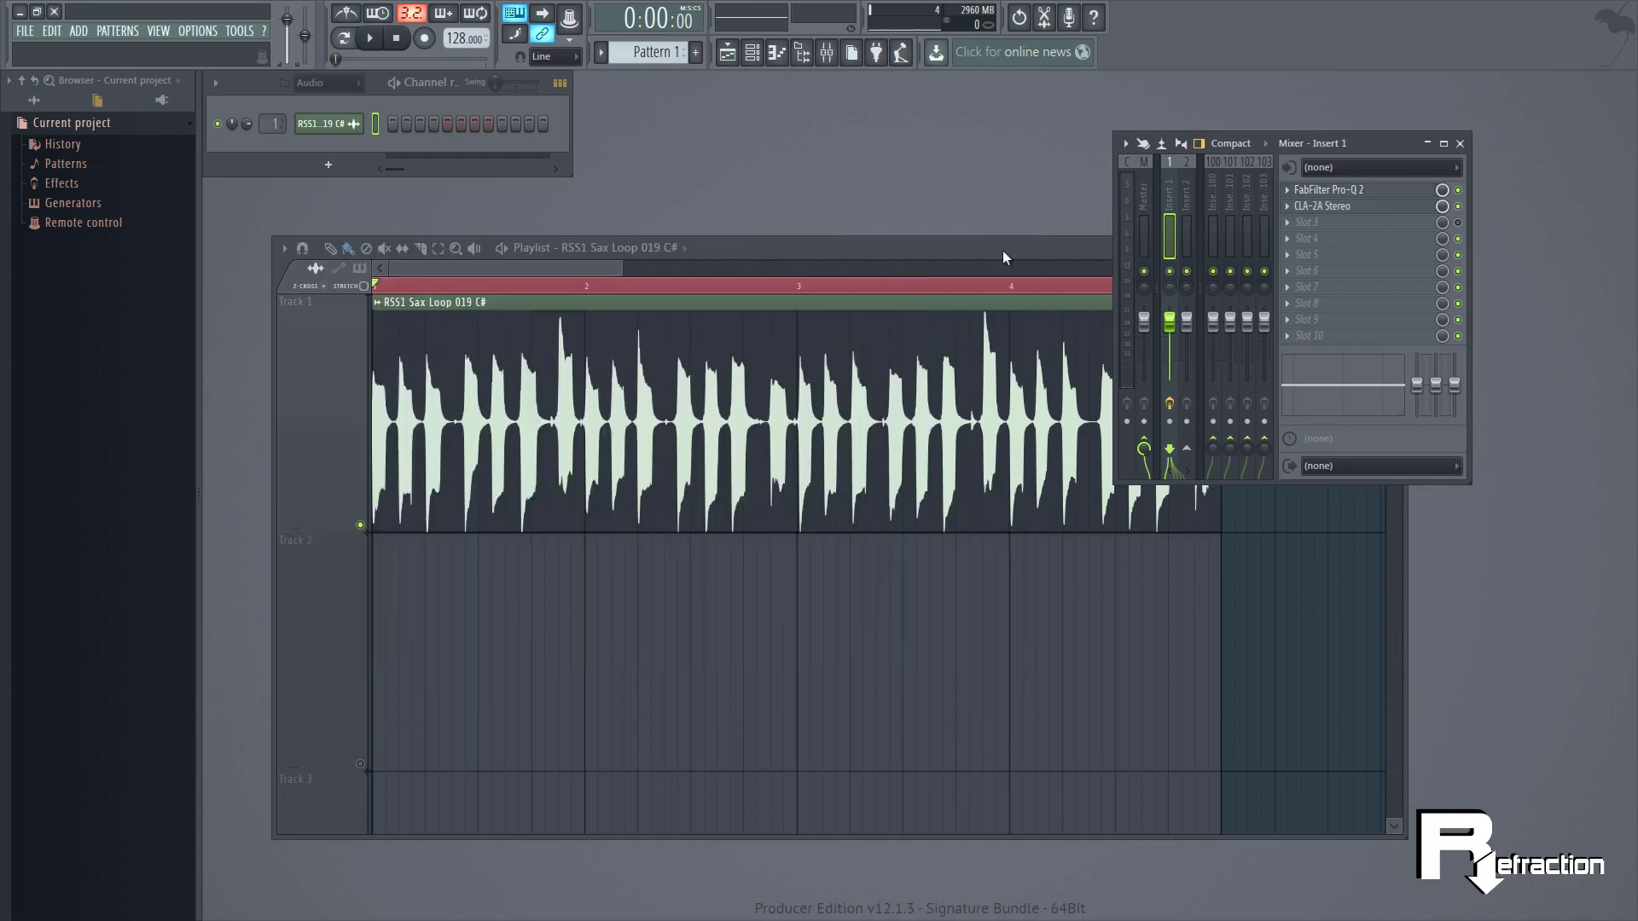
mouse_move(1003, 256)
mouse_down()
mouse_move(1006, 300)
mouse_move(980, 325)
mouse_move(979, 271)
mouse_up()
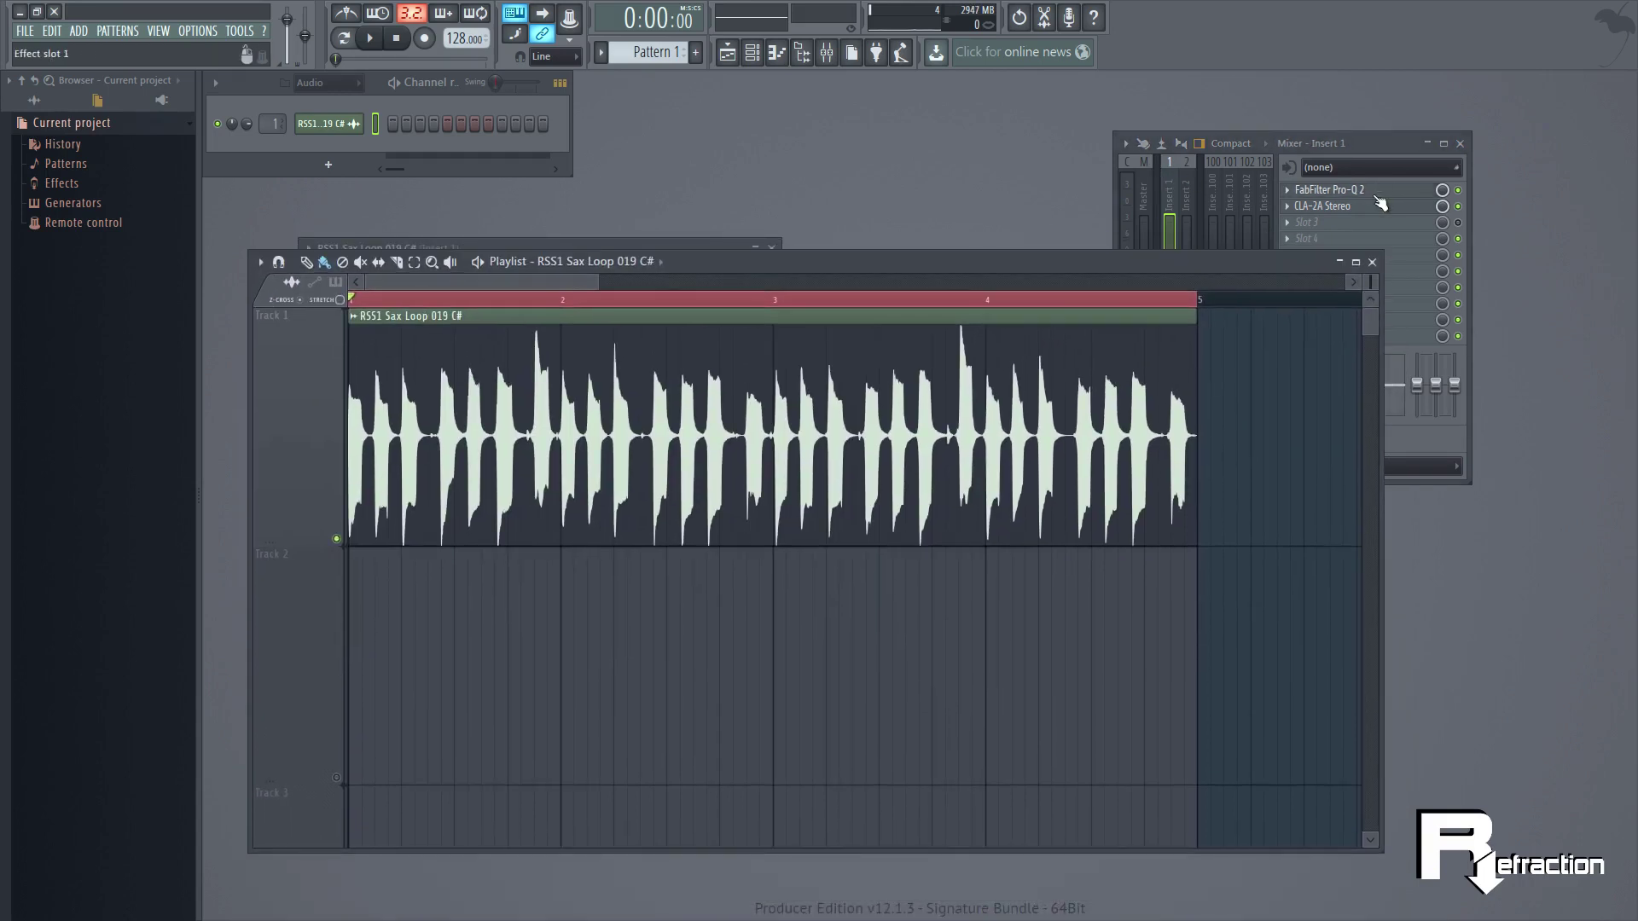
- Open the CLA-2A Stereo compressor on Insert 1 and position its window over the playlist, clear of the mixer
click(1377, 205)
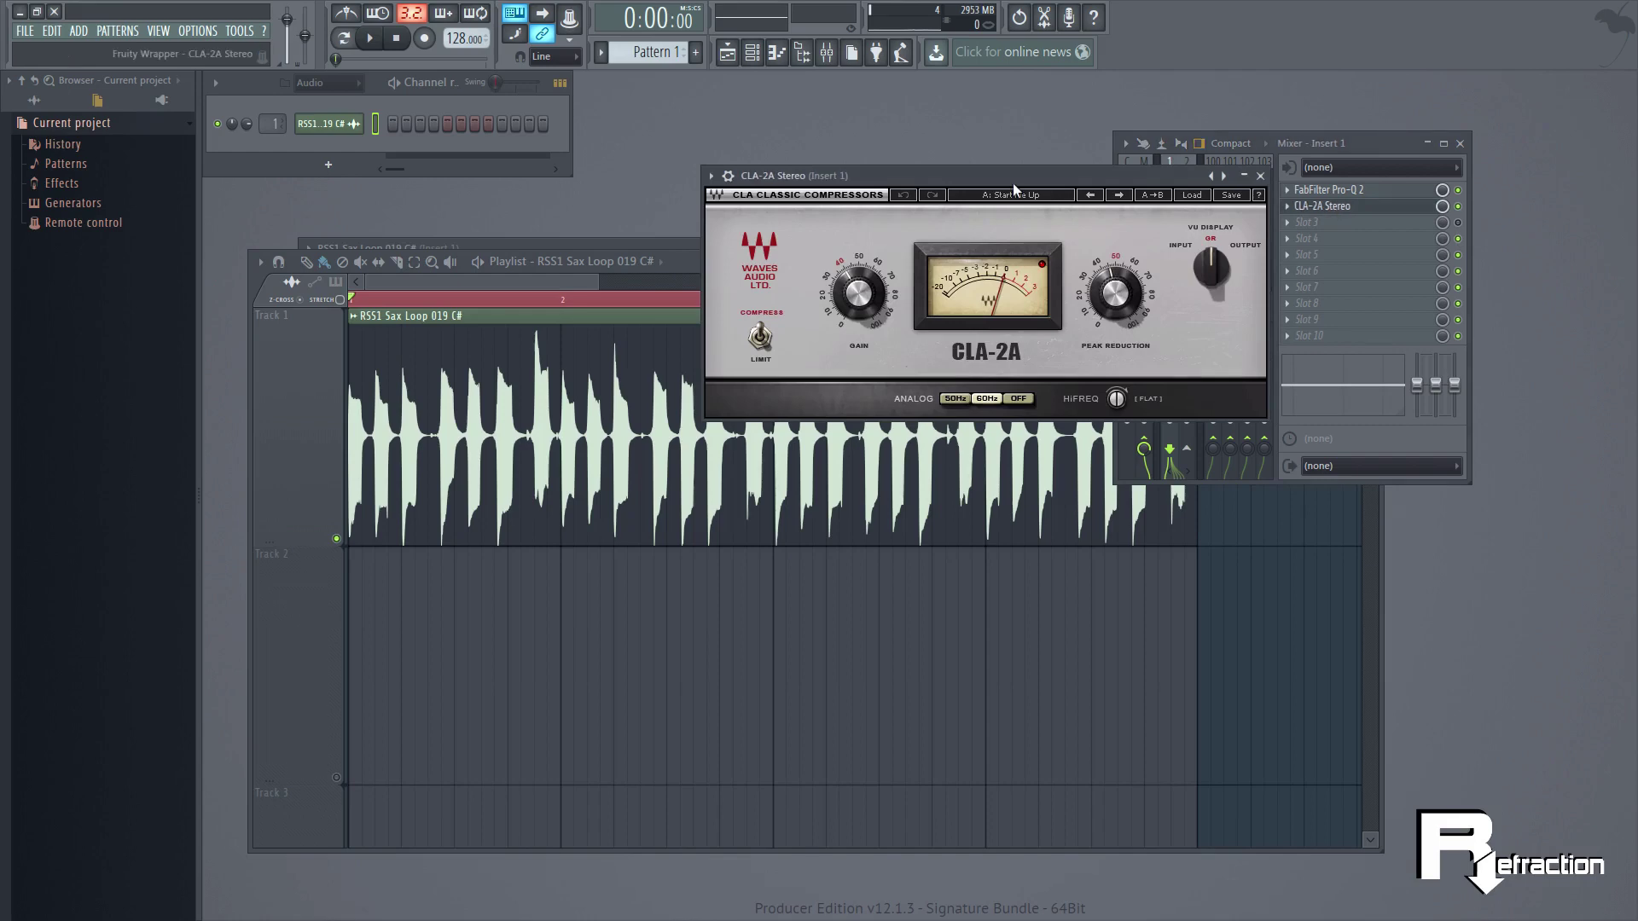
drag(1133, 175, 863, 169)
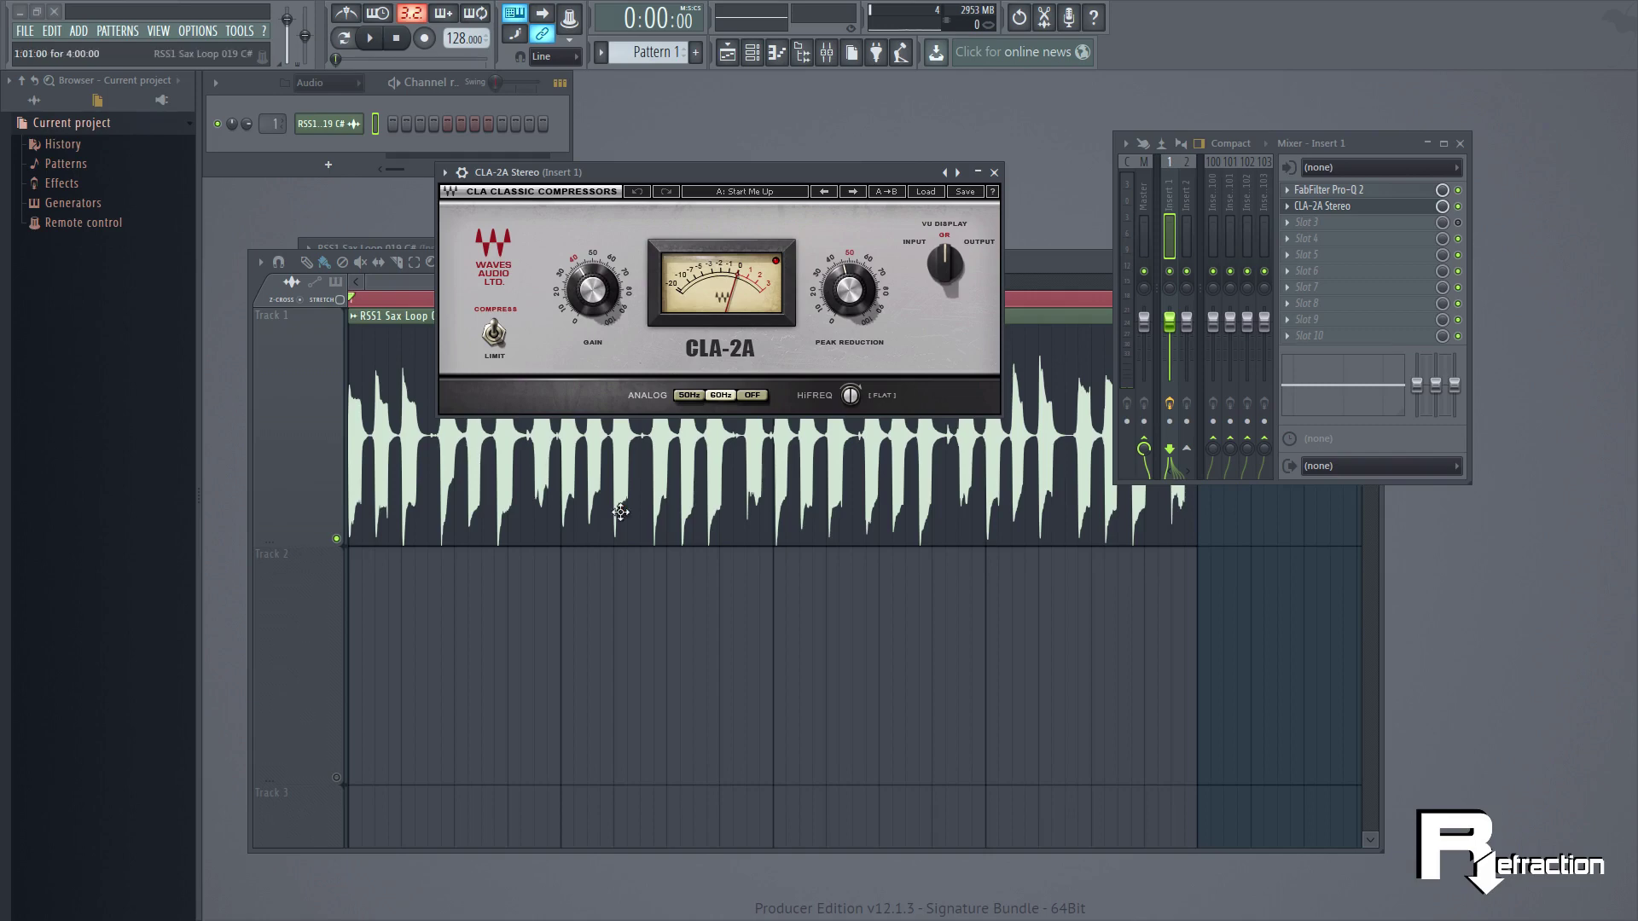
drag(845, 175, 905, 165)
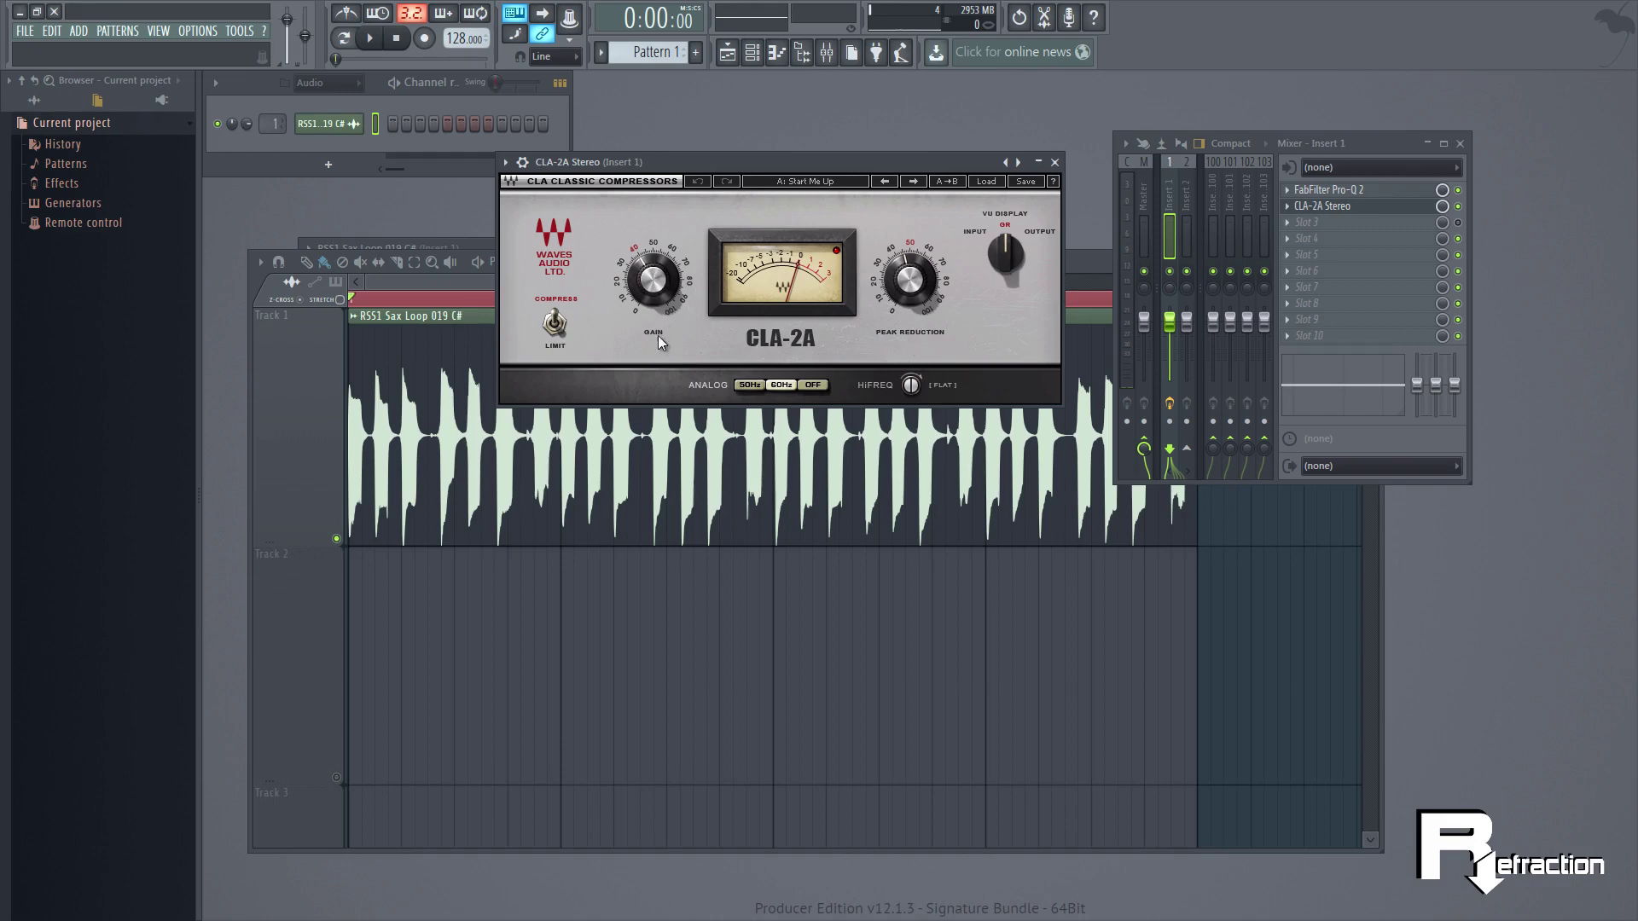
drag(771, 157, 788, 136)
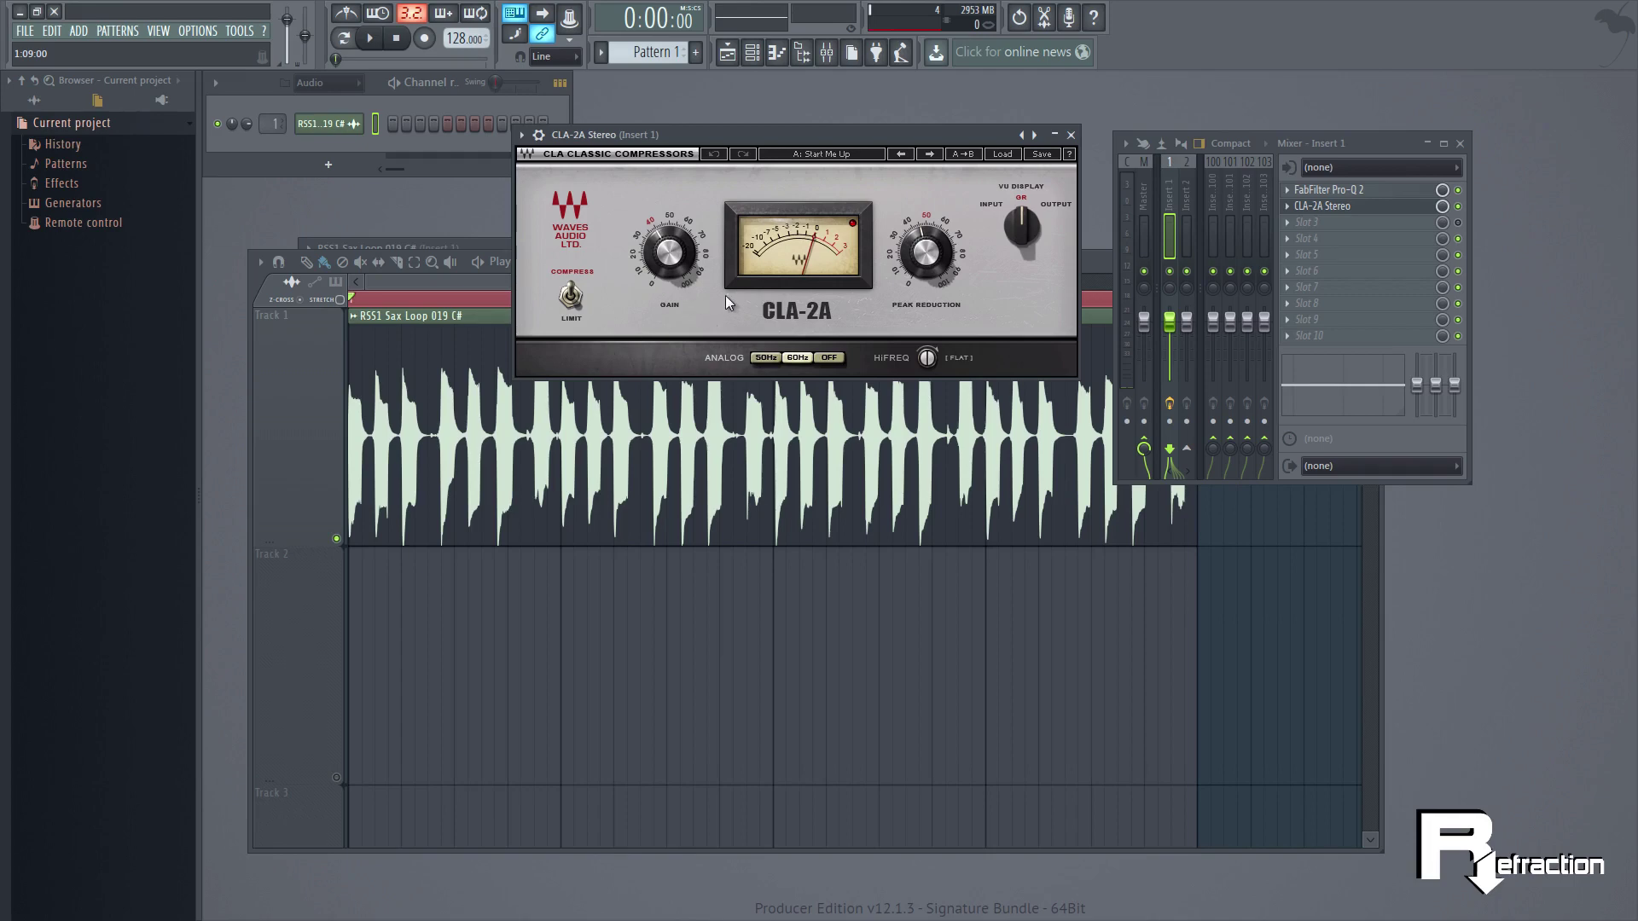
click(572, 294)
mouse_move(946, 263)
drag(806, 133, 778, 88)
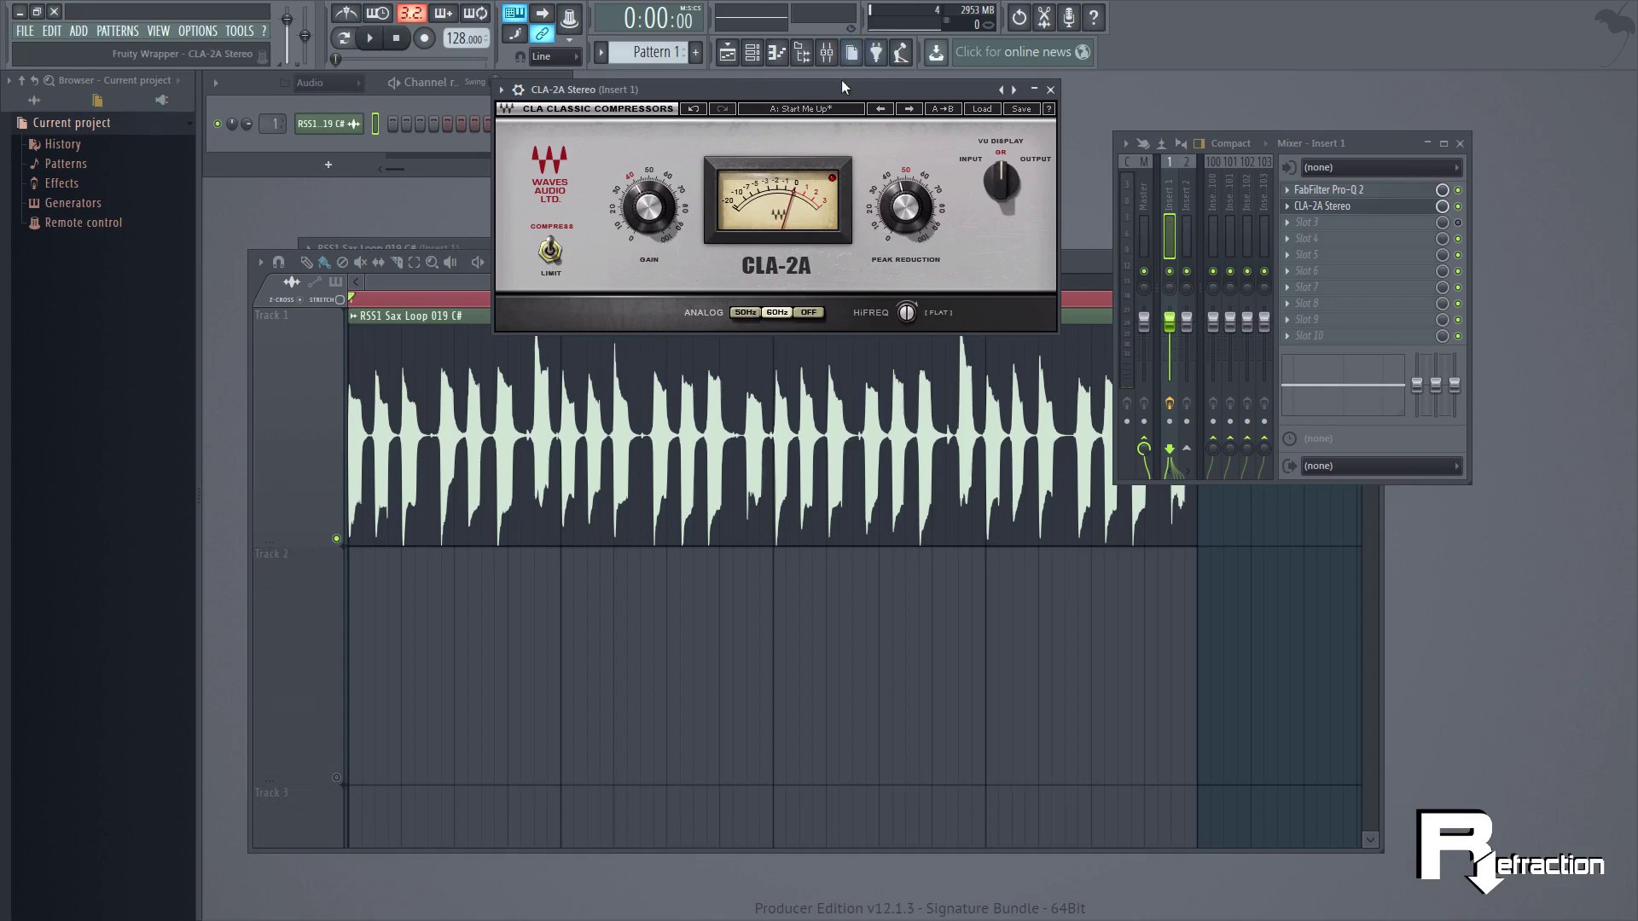
drag(841, 89, 846, 120)
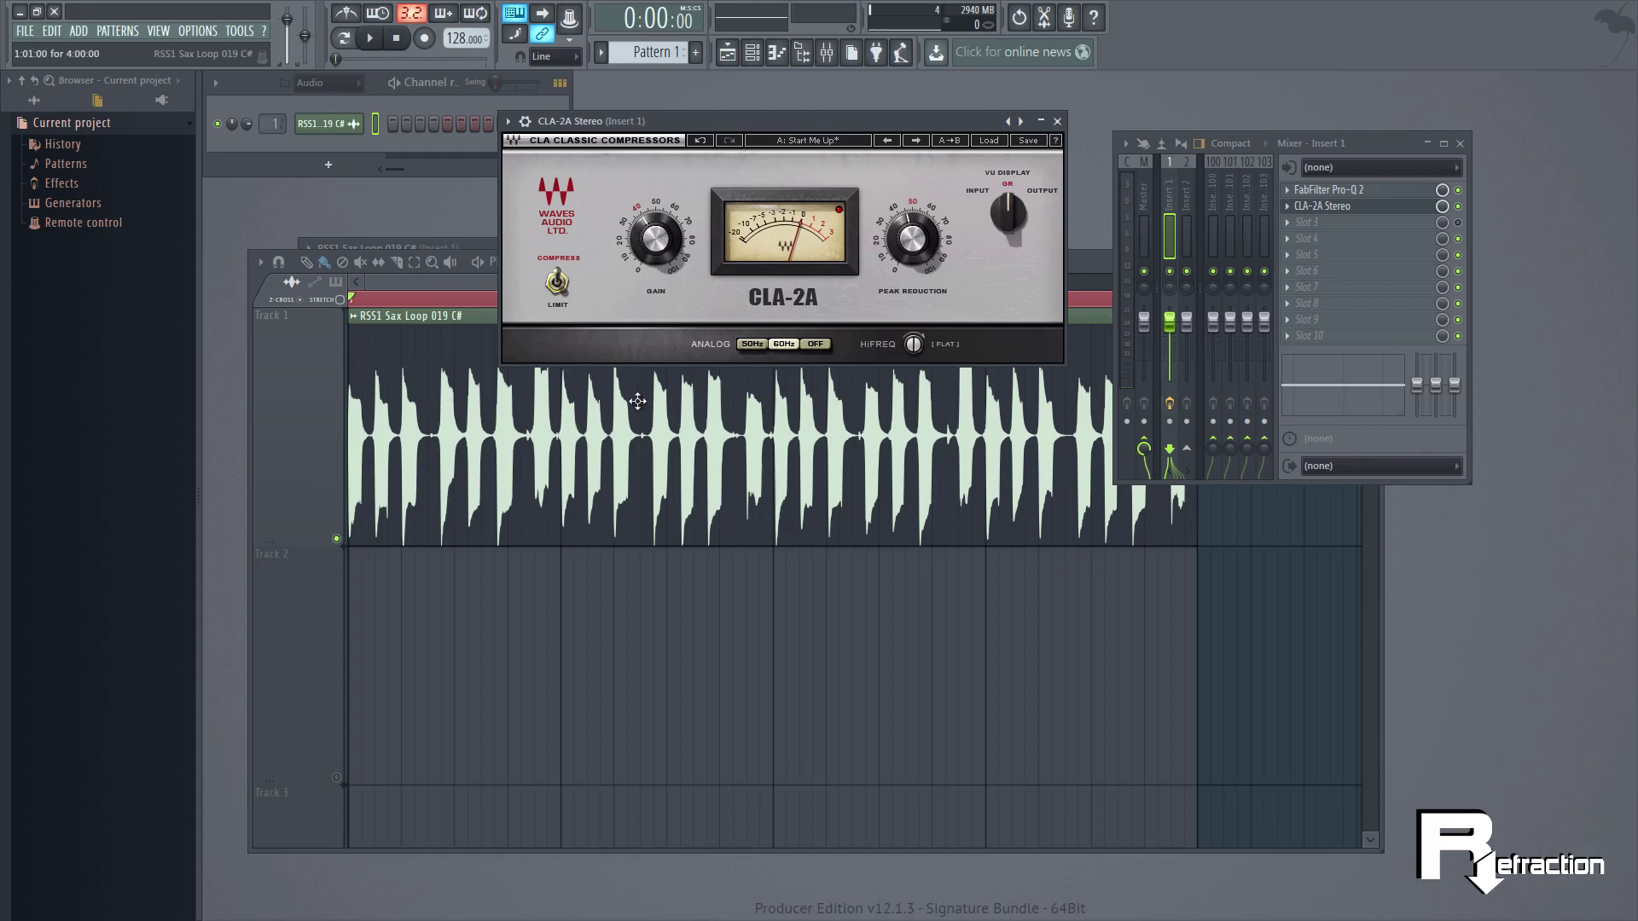
drag(863, 118, 845, 90)
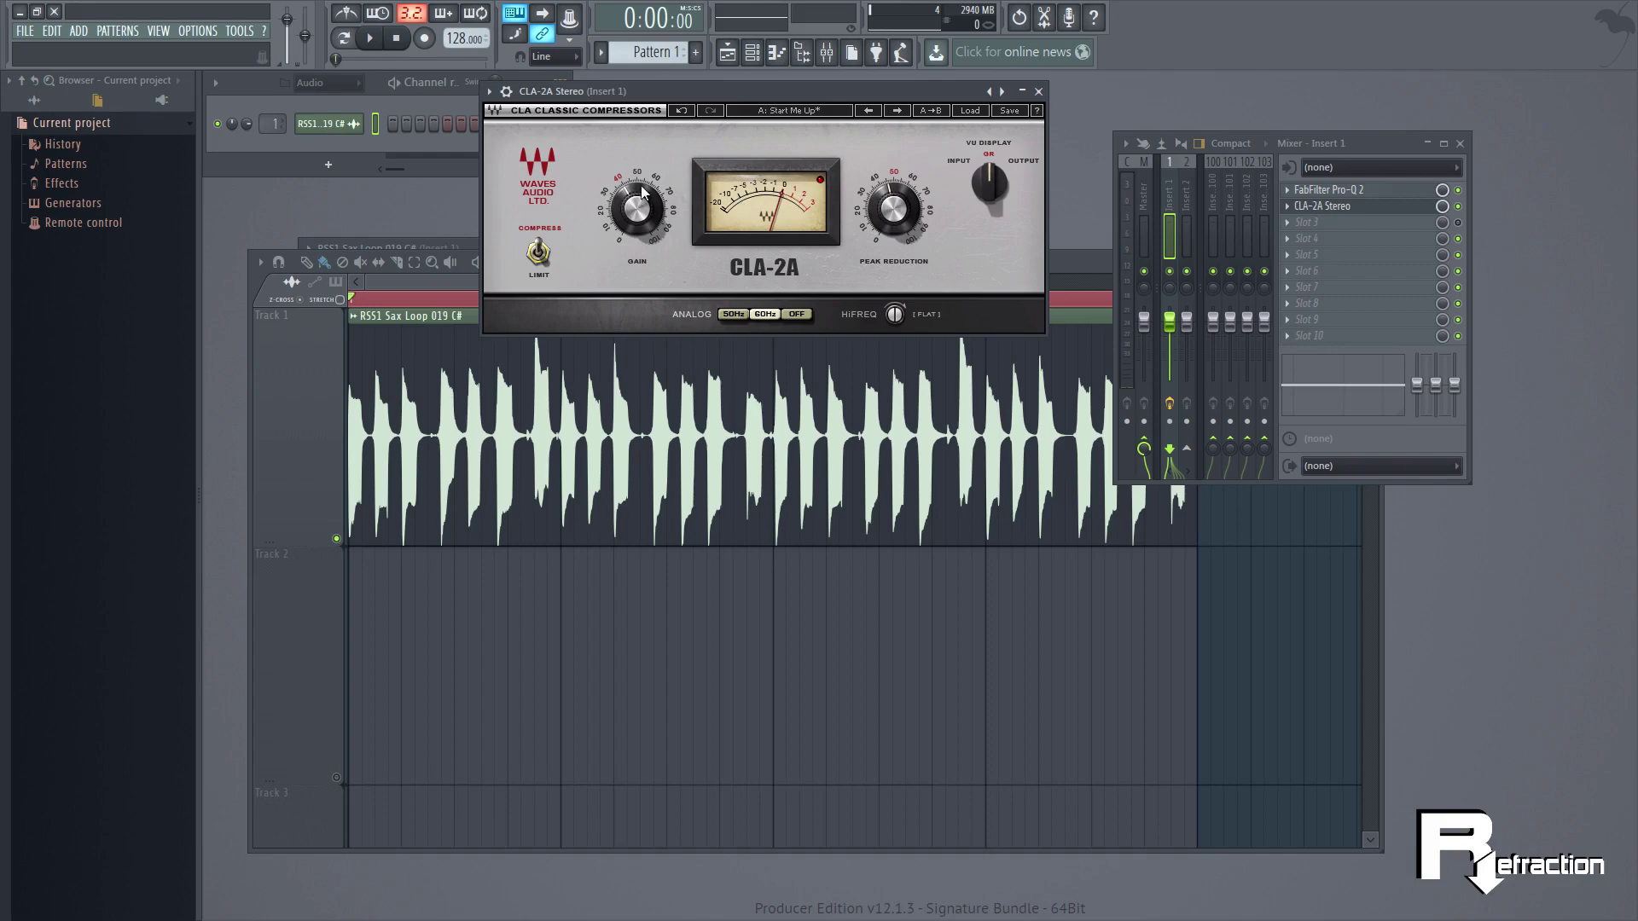
drag(783, 100, 844, 111)
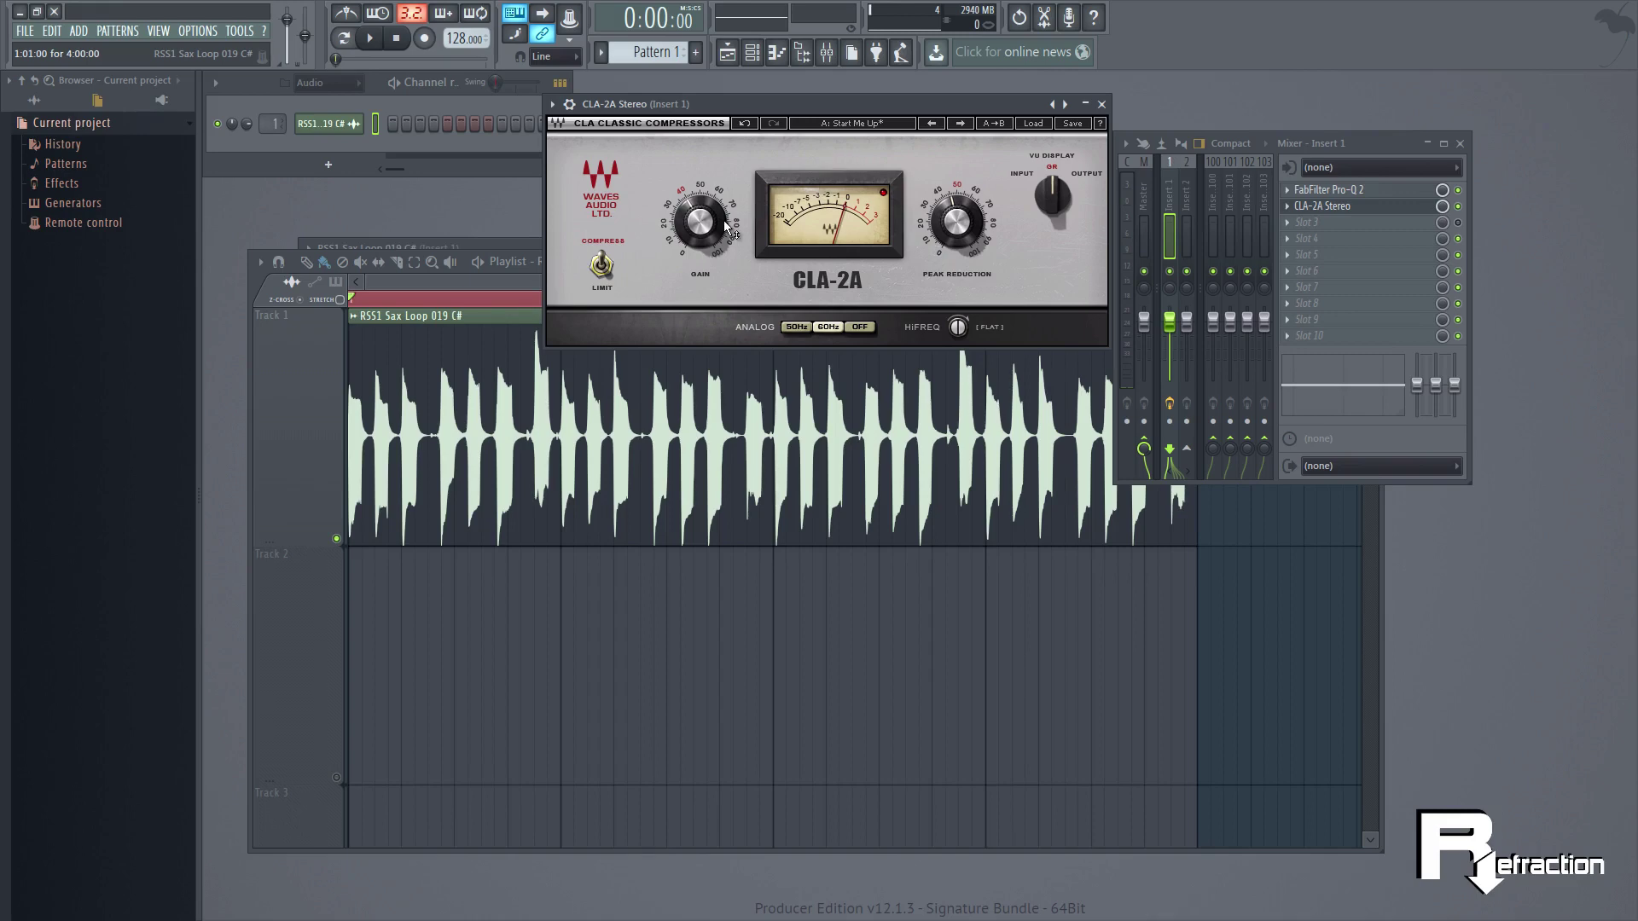
drag(863, 102, 1020, 135)
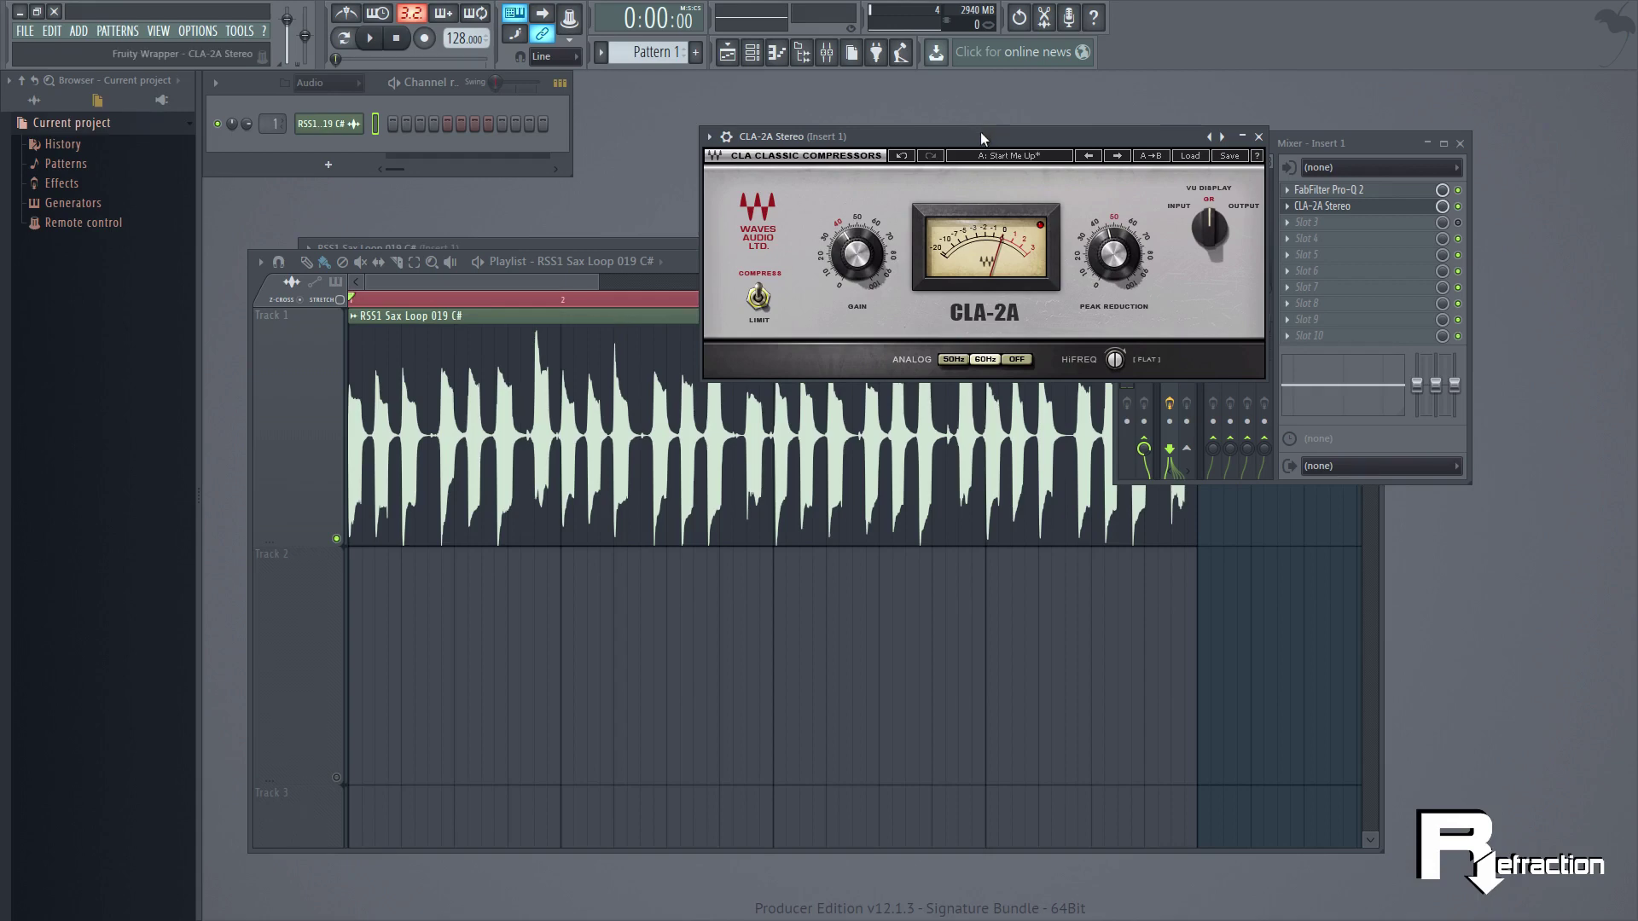
drag(980, 133, 855, 147)
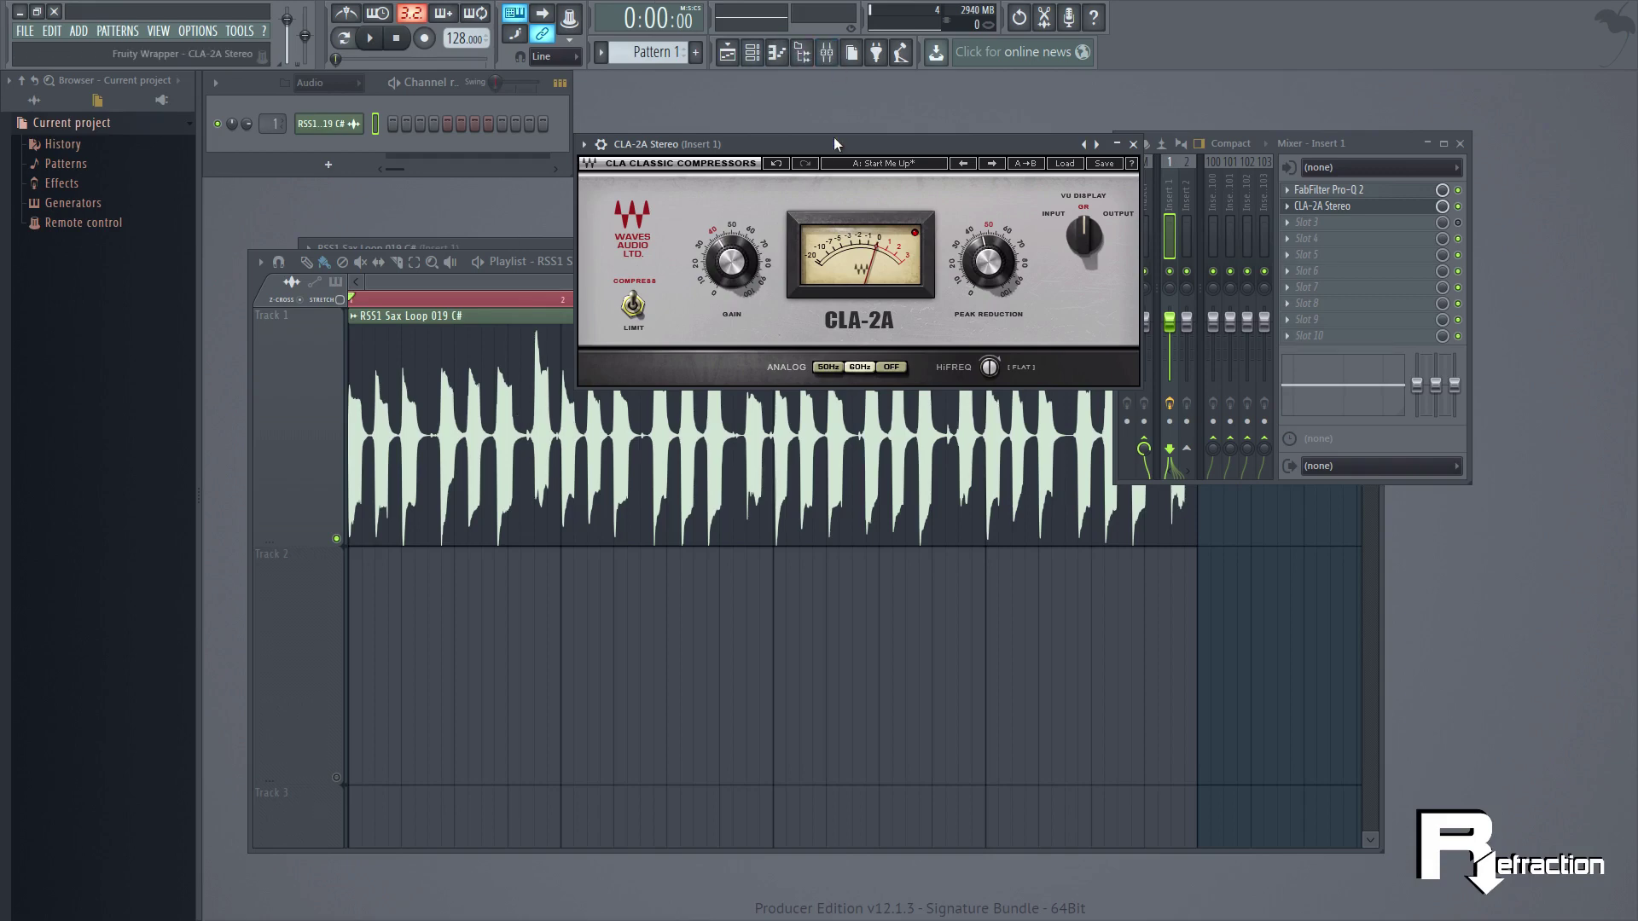
drag(833, 141, 826, 100)
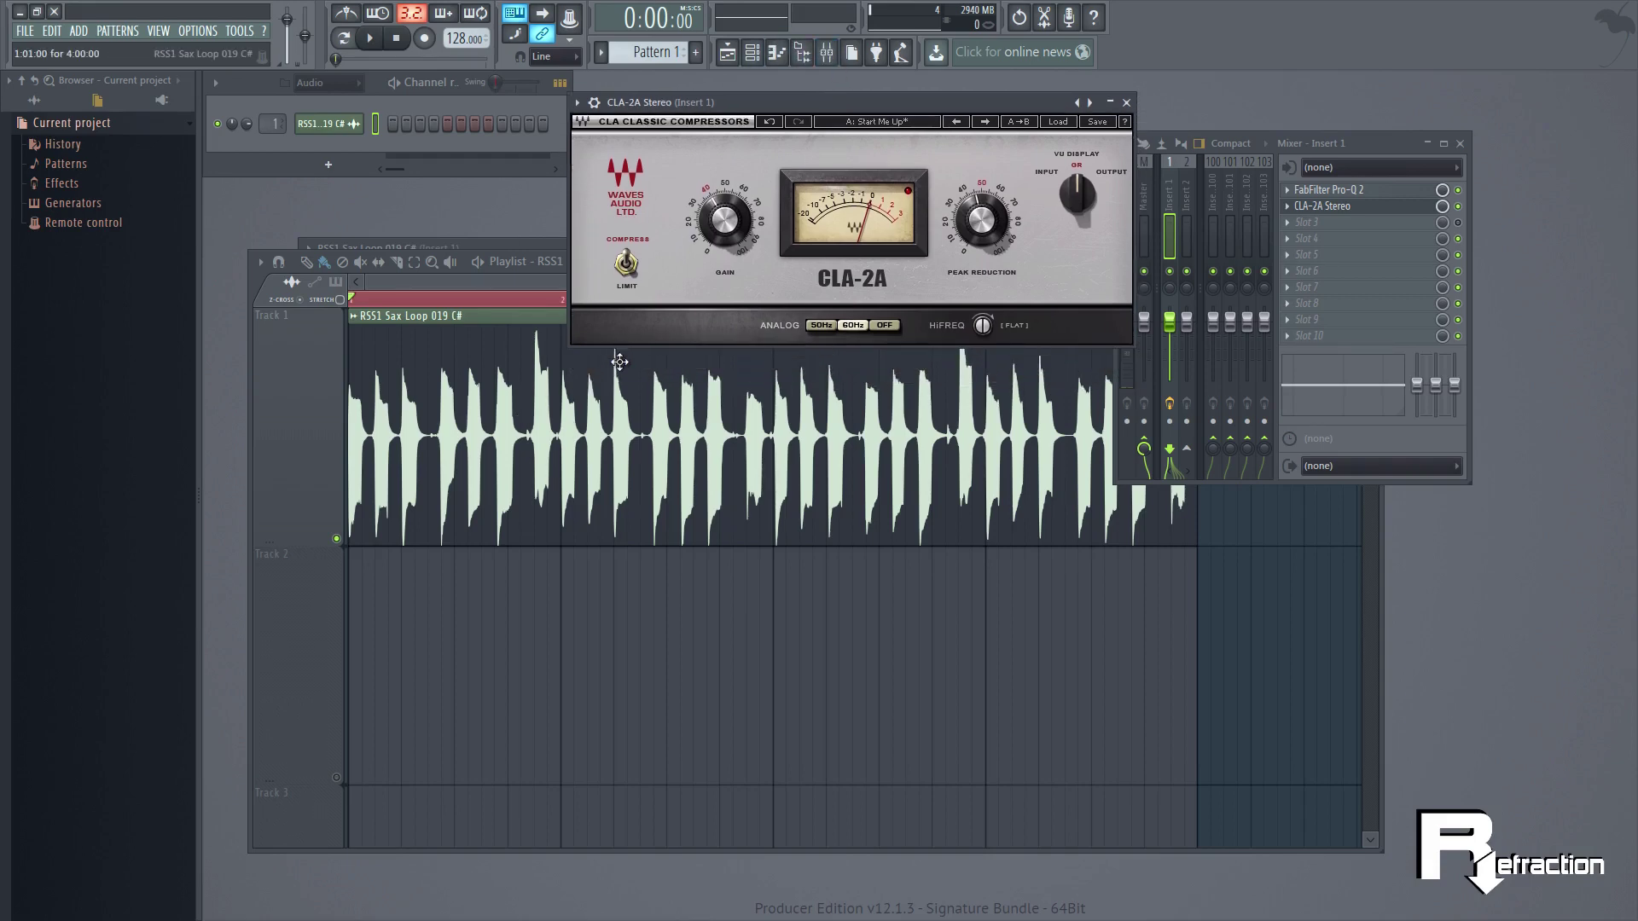
- Play the sax loop and adjust the CLA-2A gain to about 39.4
click(525, 283)
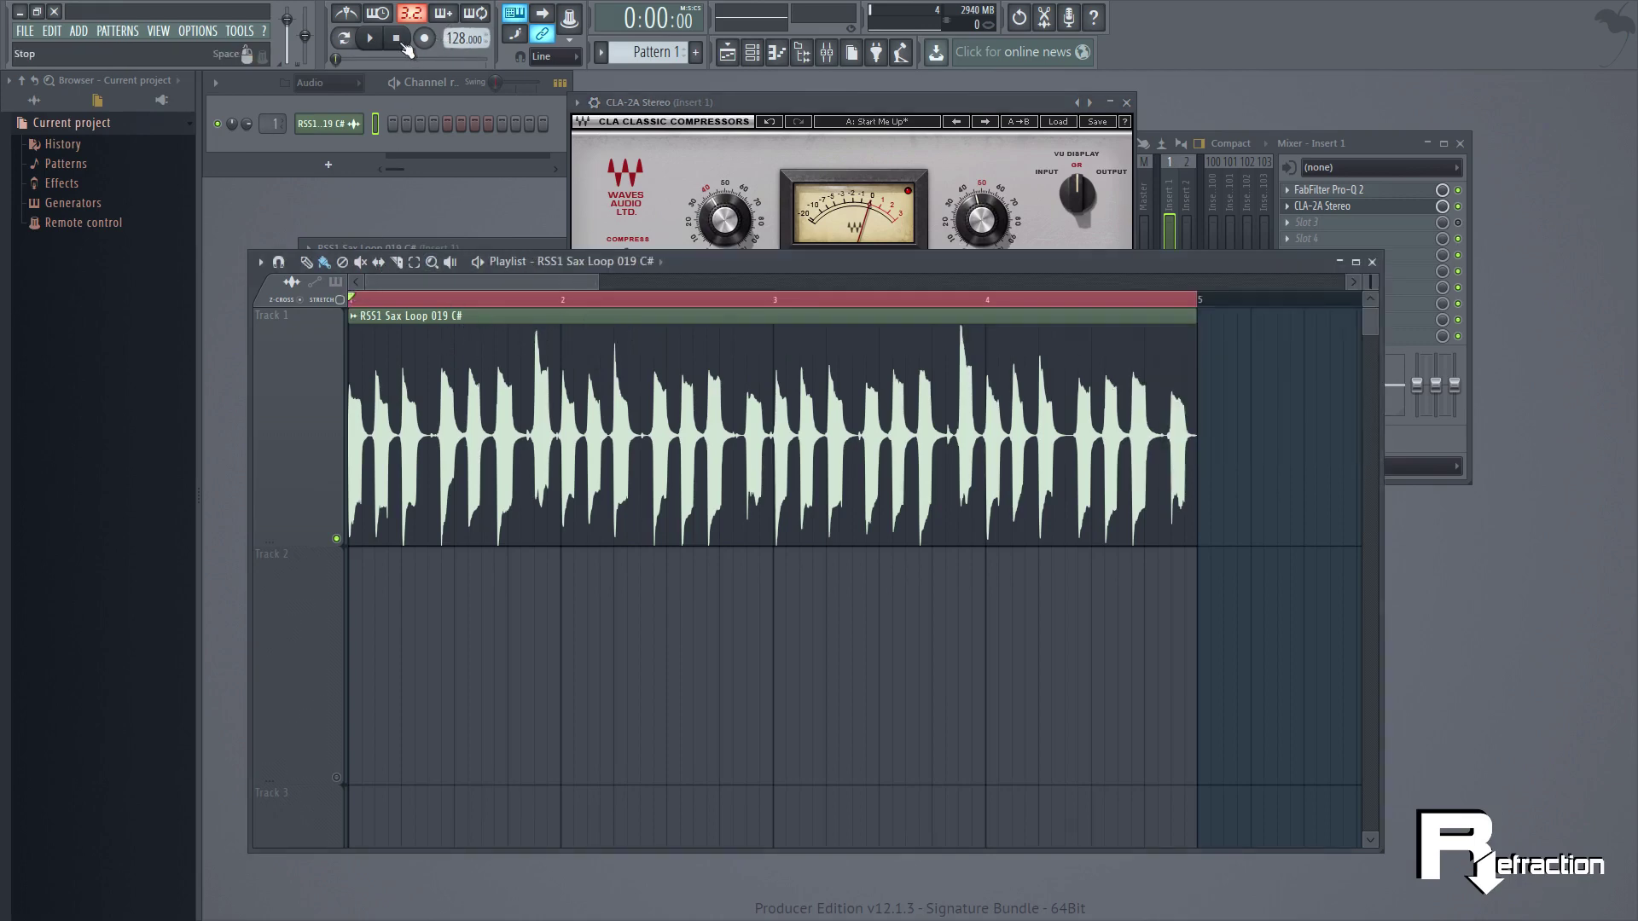
click(371, 40)
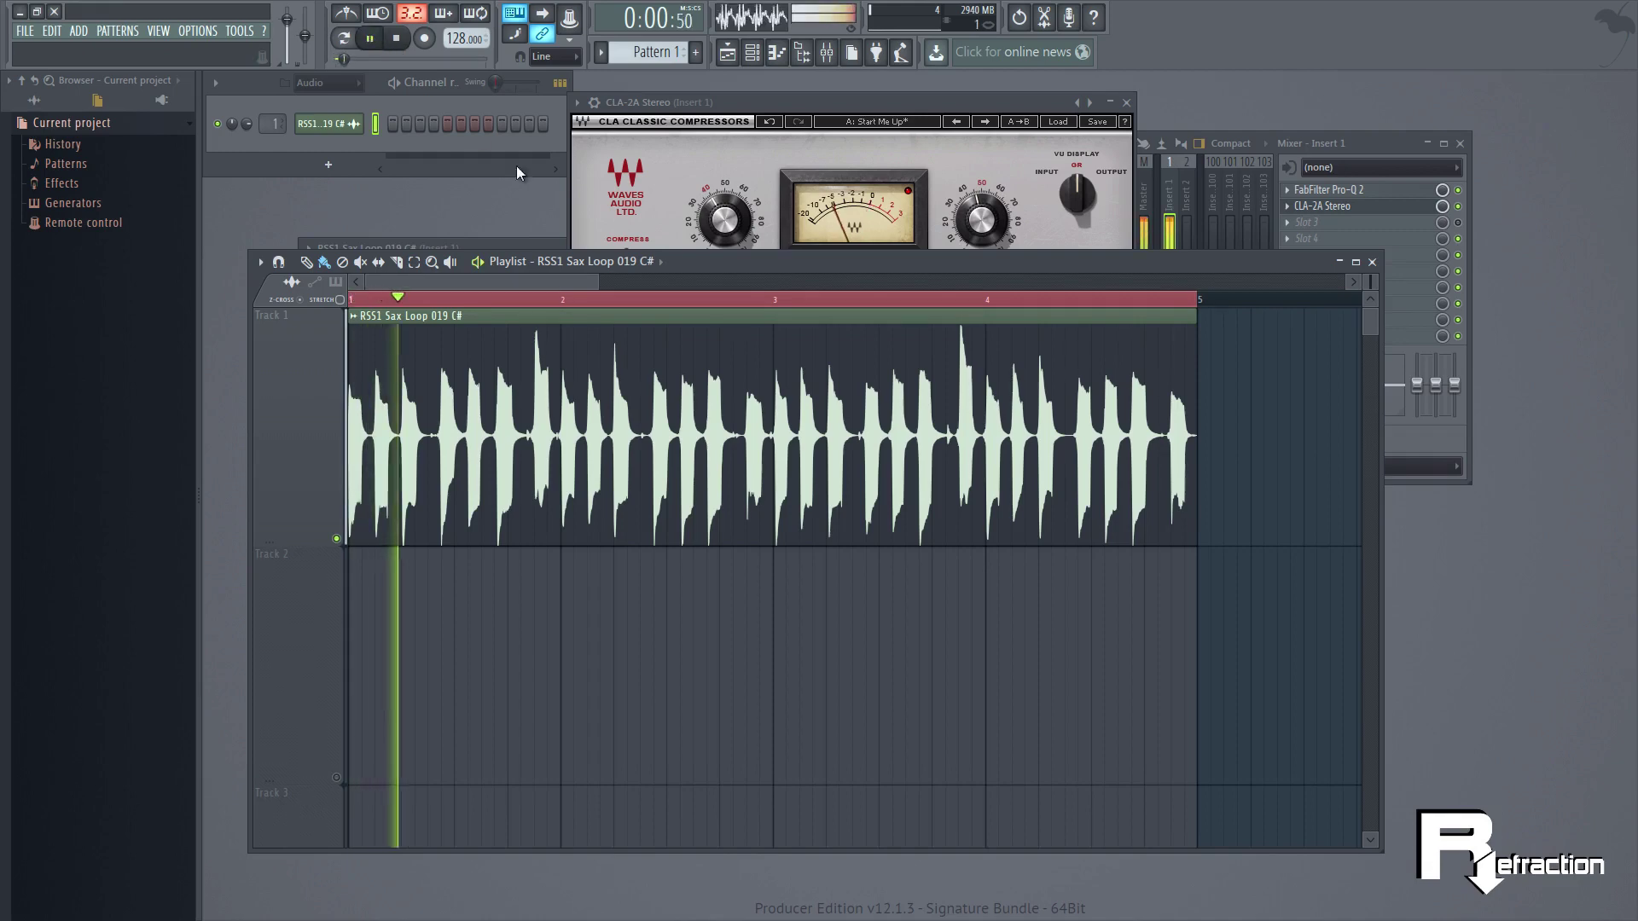
click(971, 101)
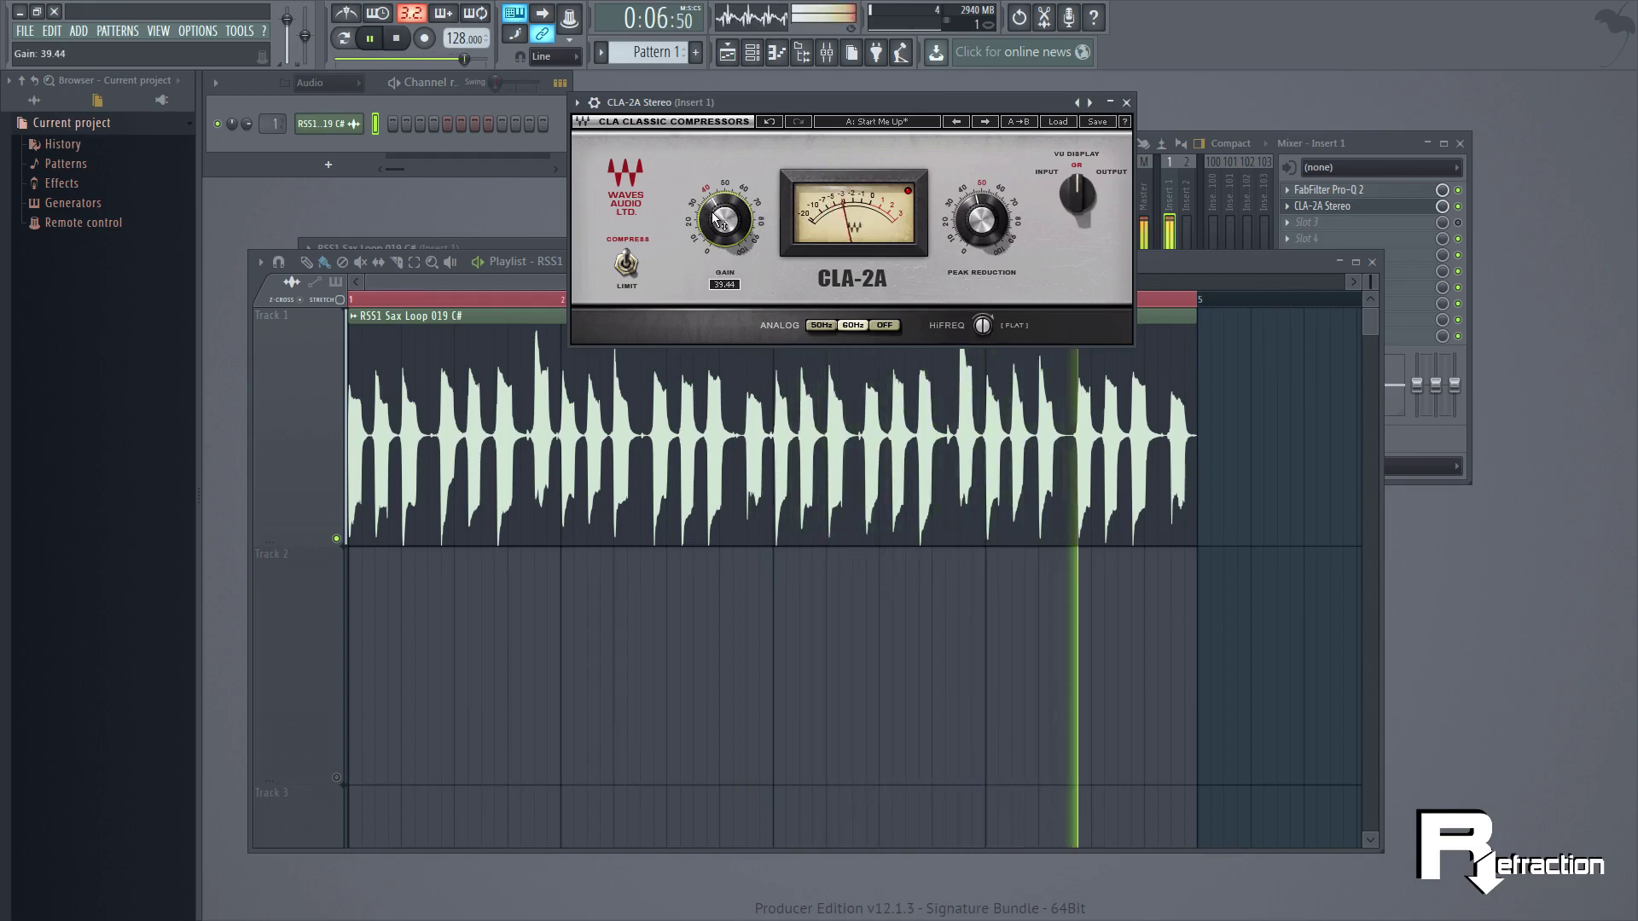
drag(721, 215, 723, 223)
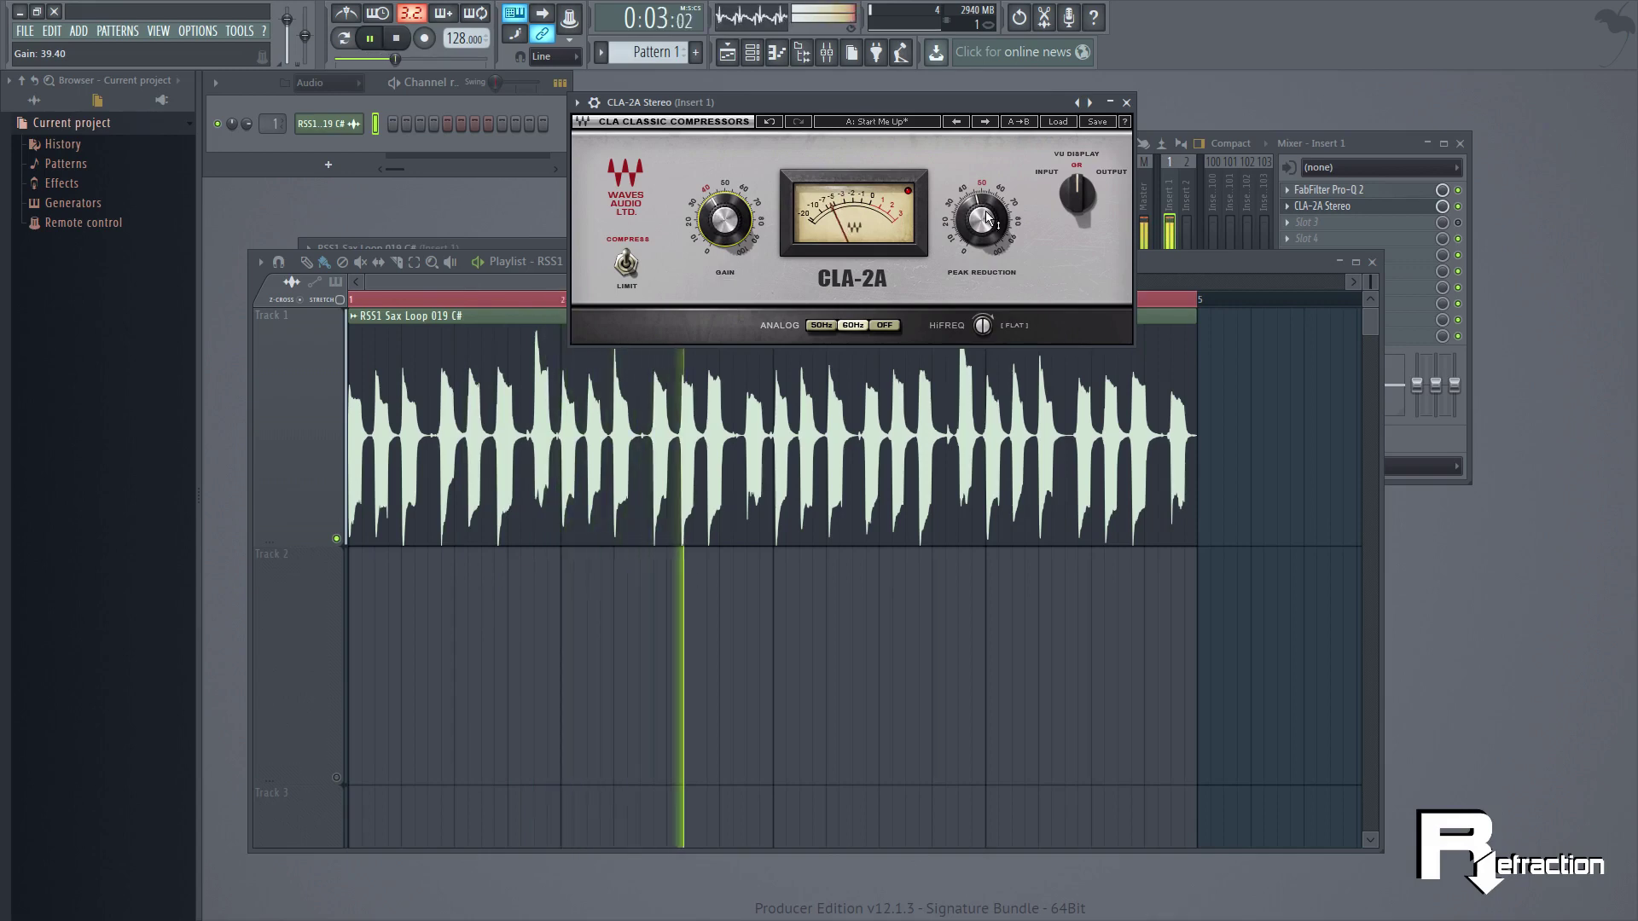
- Set the CLA-2A peak reduction to about 52.4 while the loop plays, and stop playback
mouse_move(988, 218)
drag(988, 218, 975, 160)
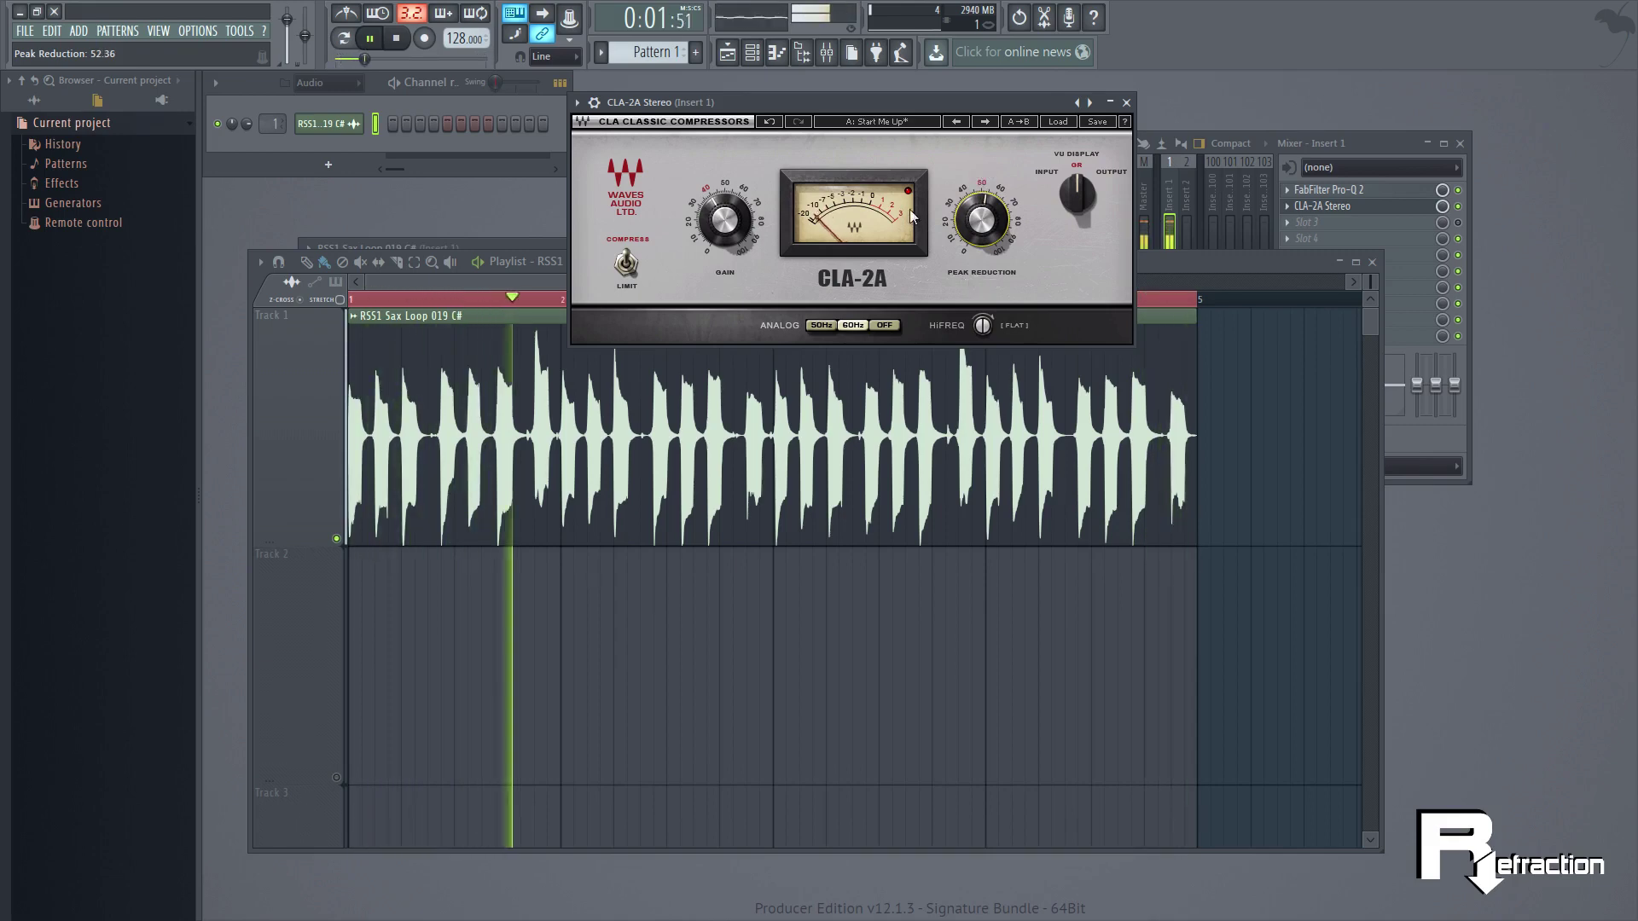
click(404, 43)
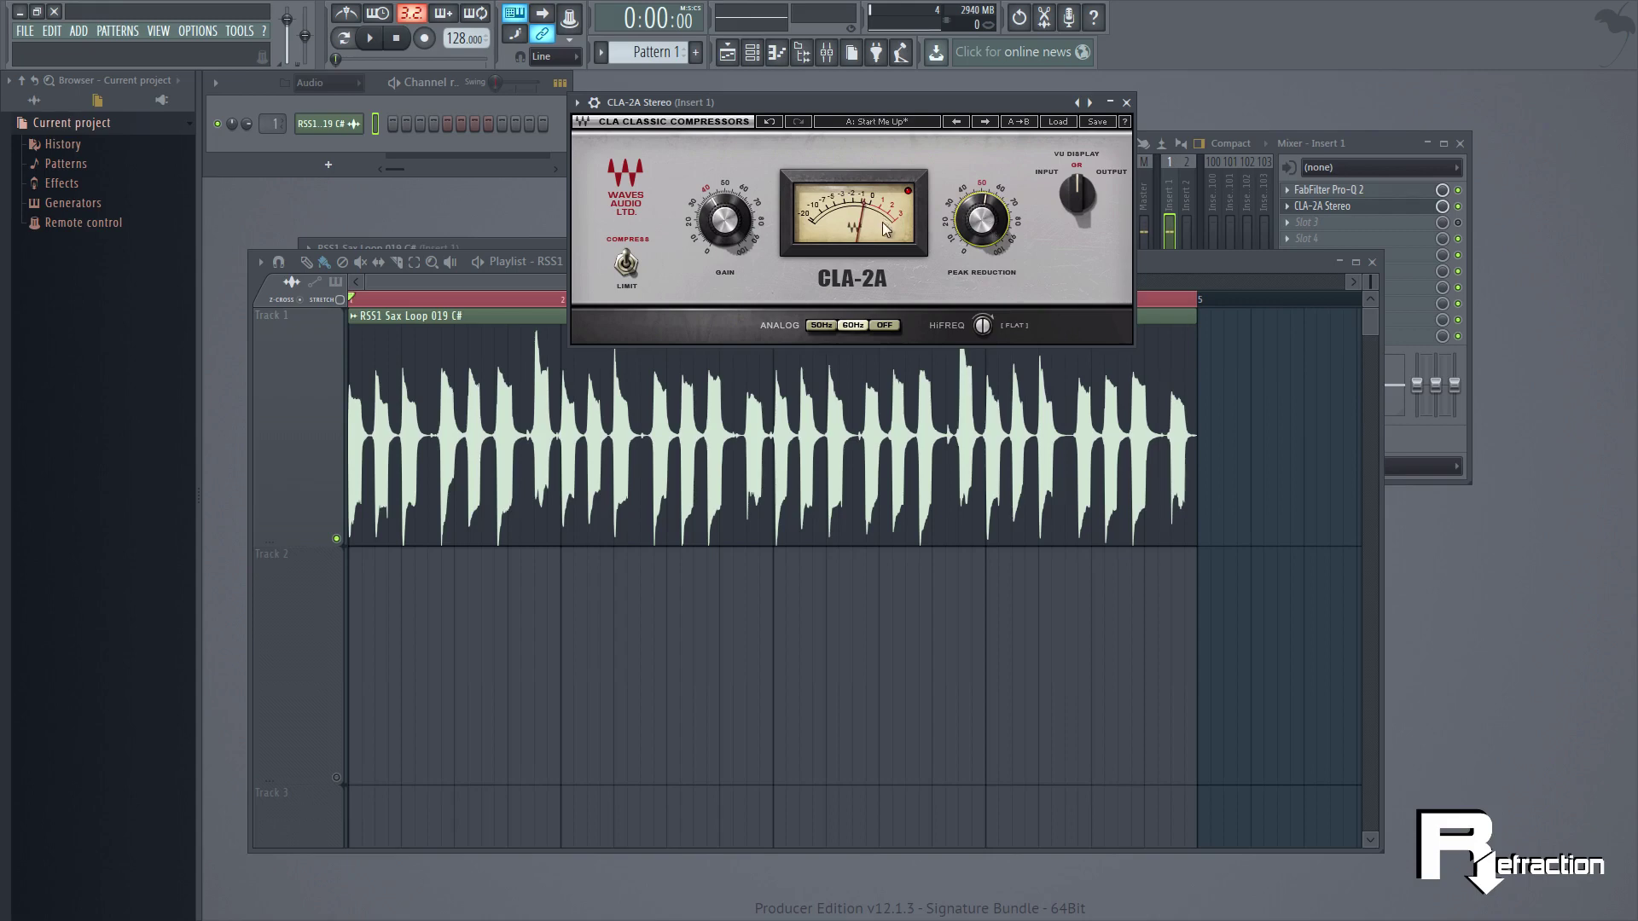
- Play the sax loop, set the CLA-2A peak reduction to about 51.5, and stop playback
click(373, 43)
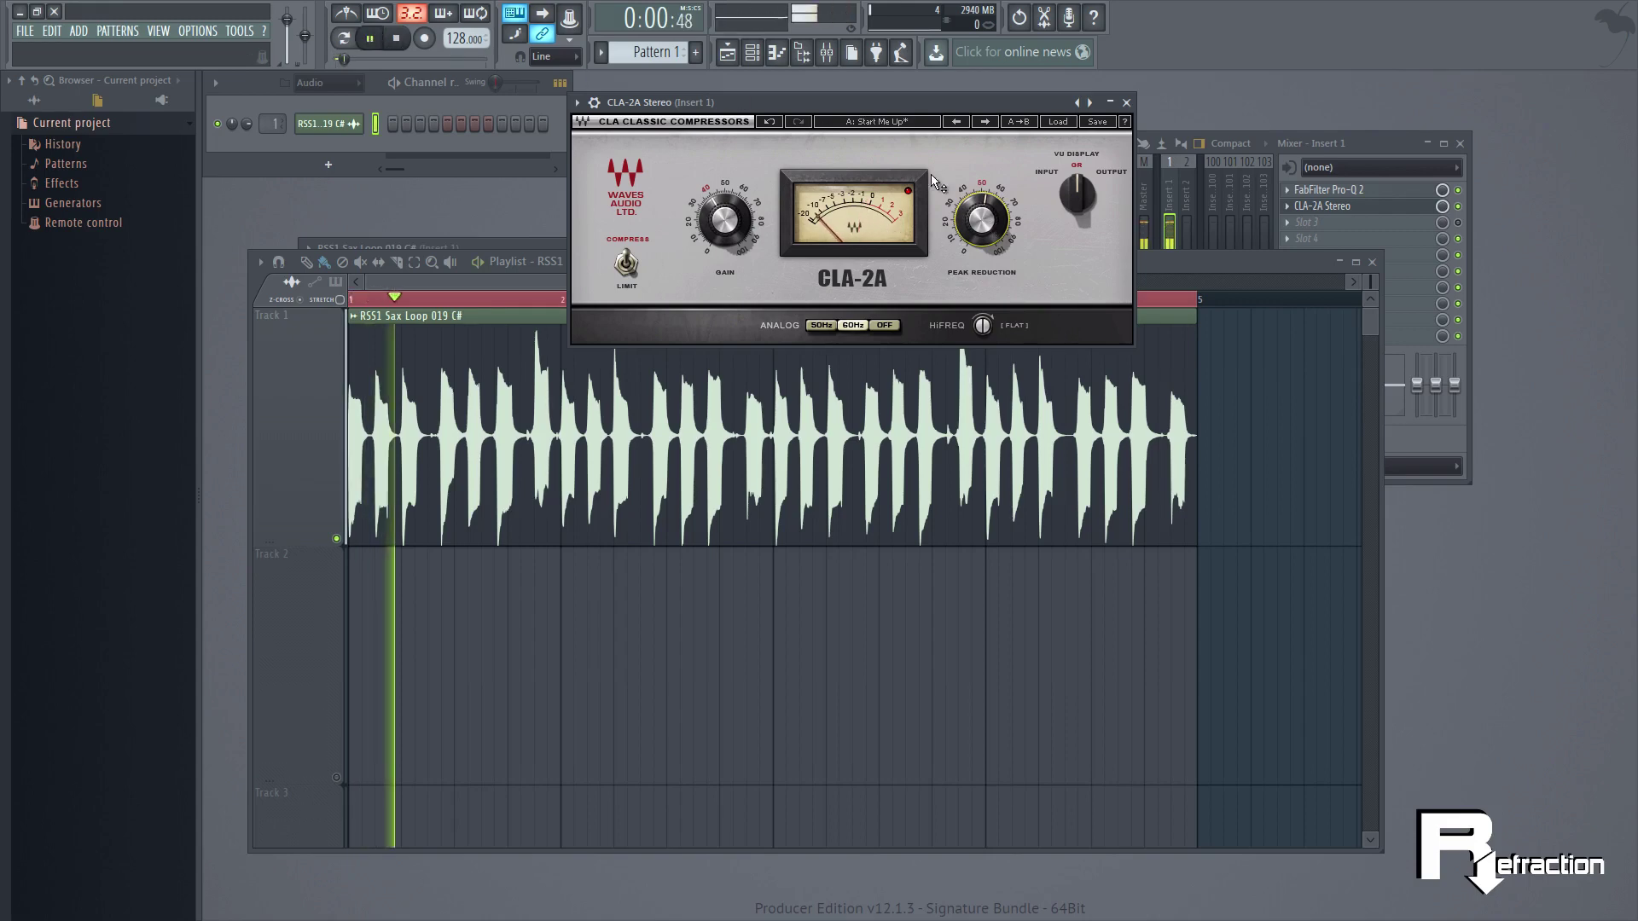
drag(987, 222, 1011, 246)
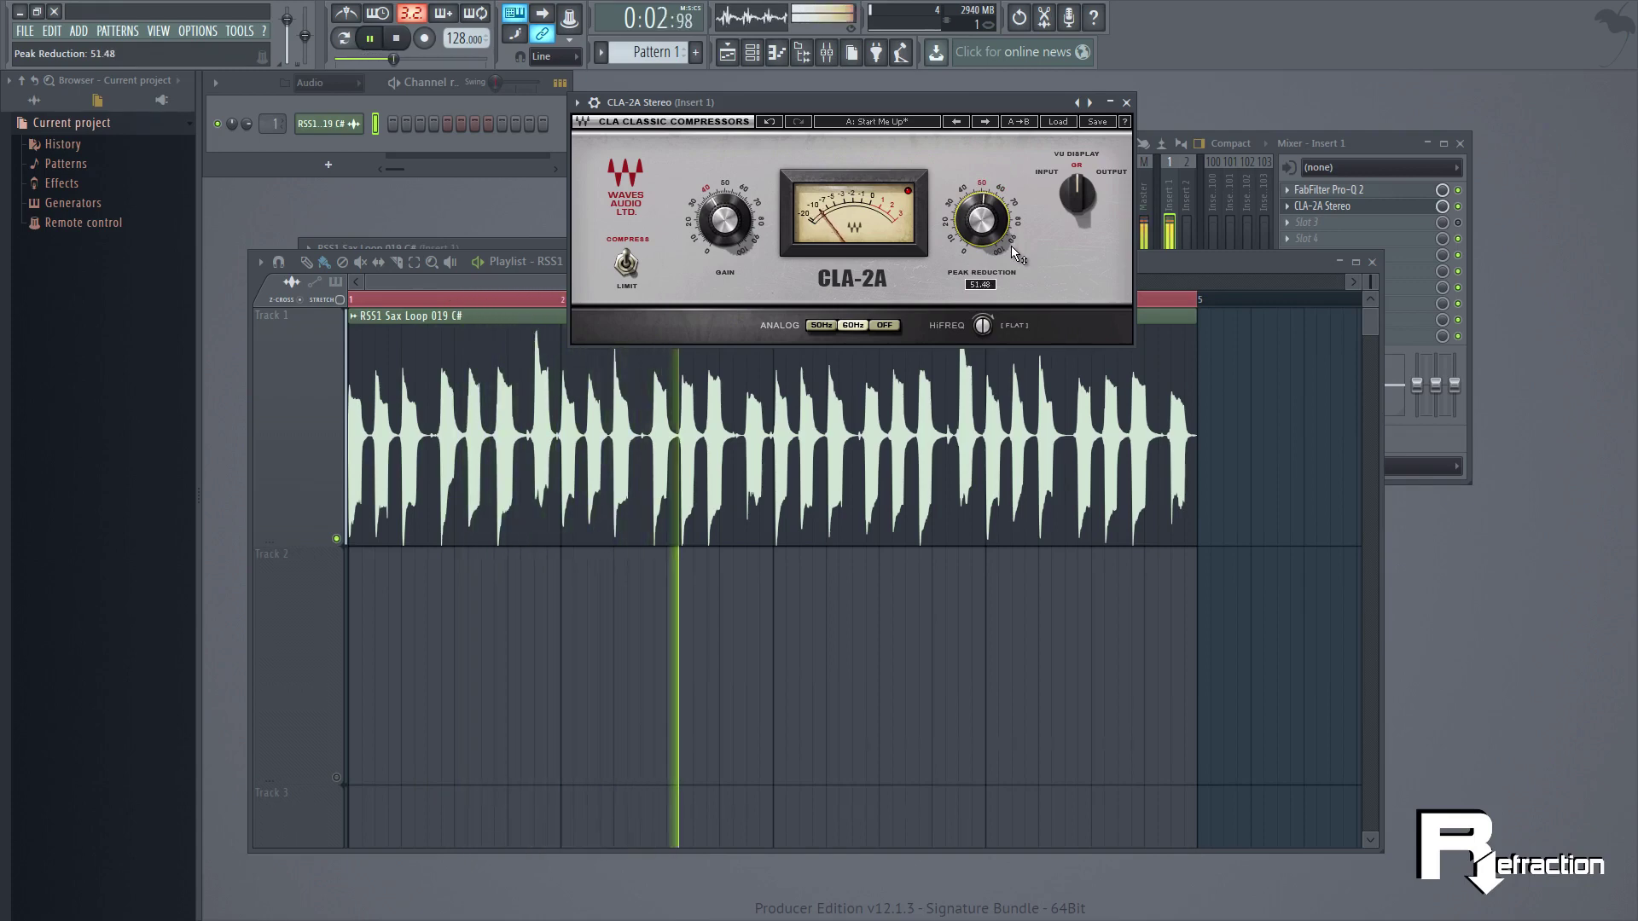
click(397, 40)
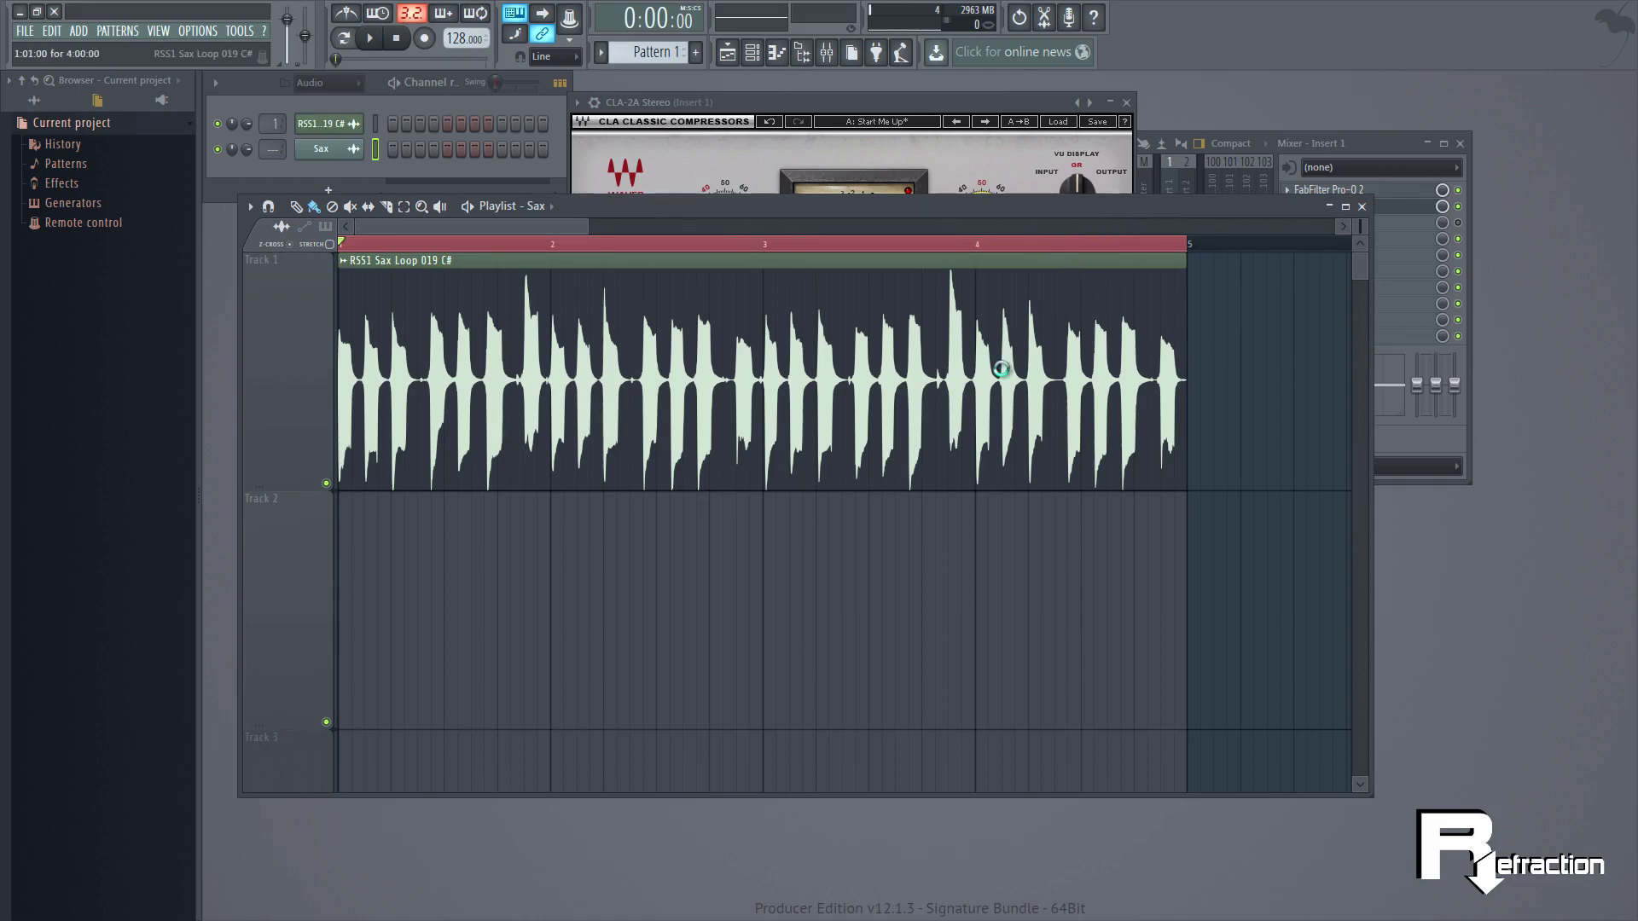
- Render the song selection to Sax.wav as a 24-bit WAV
key(ctrl+r)
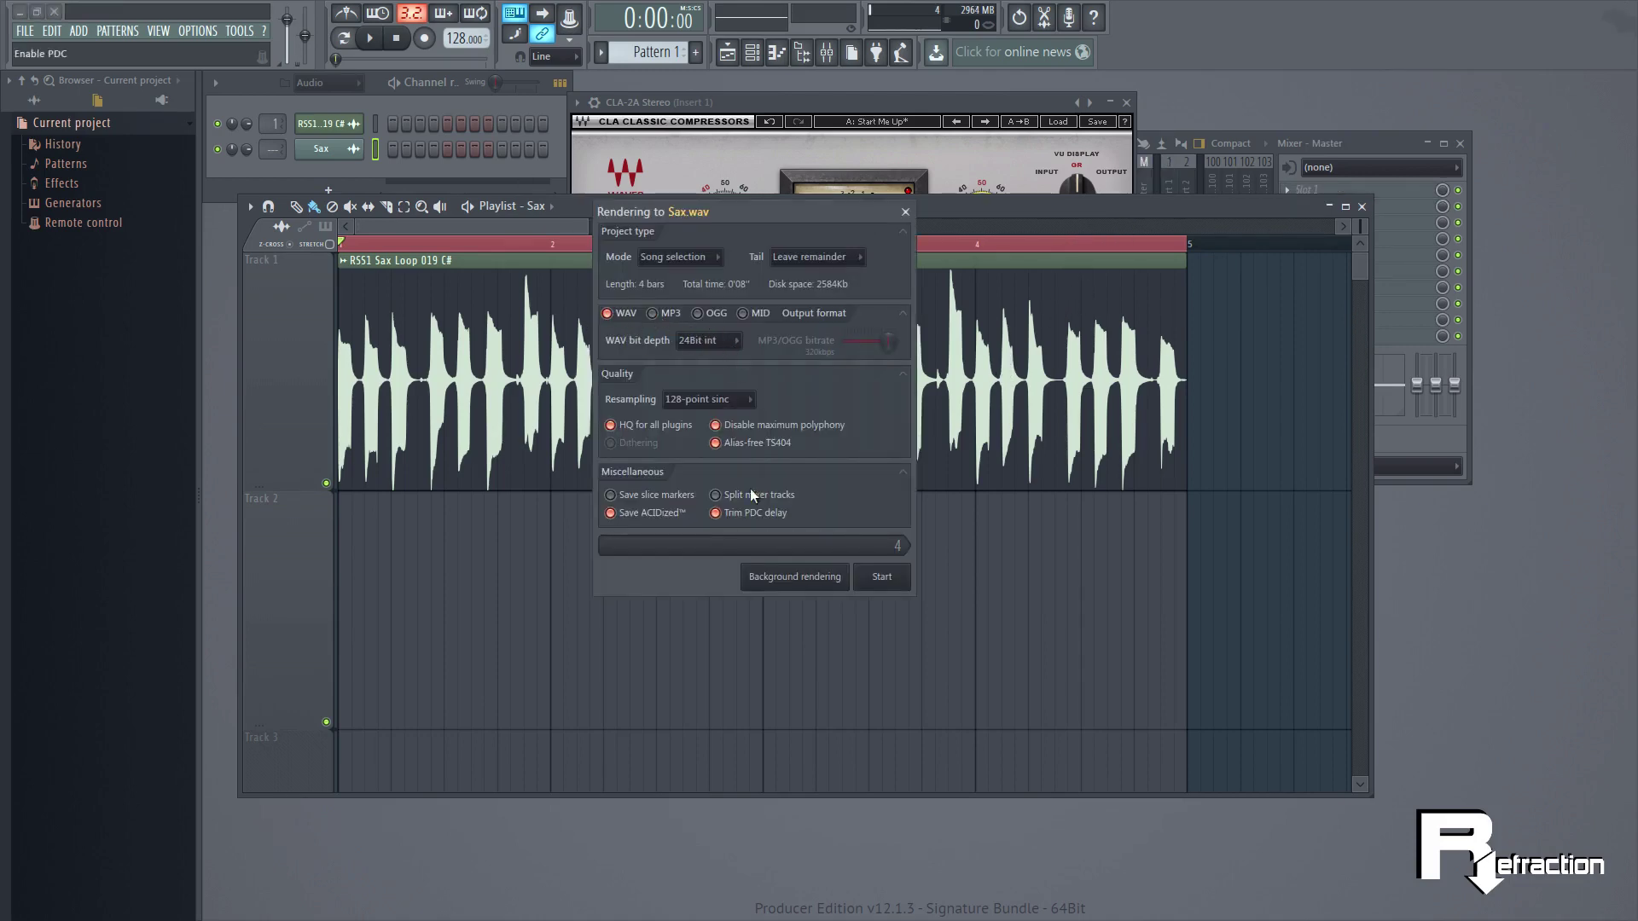
click(883, 578)
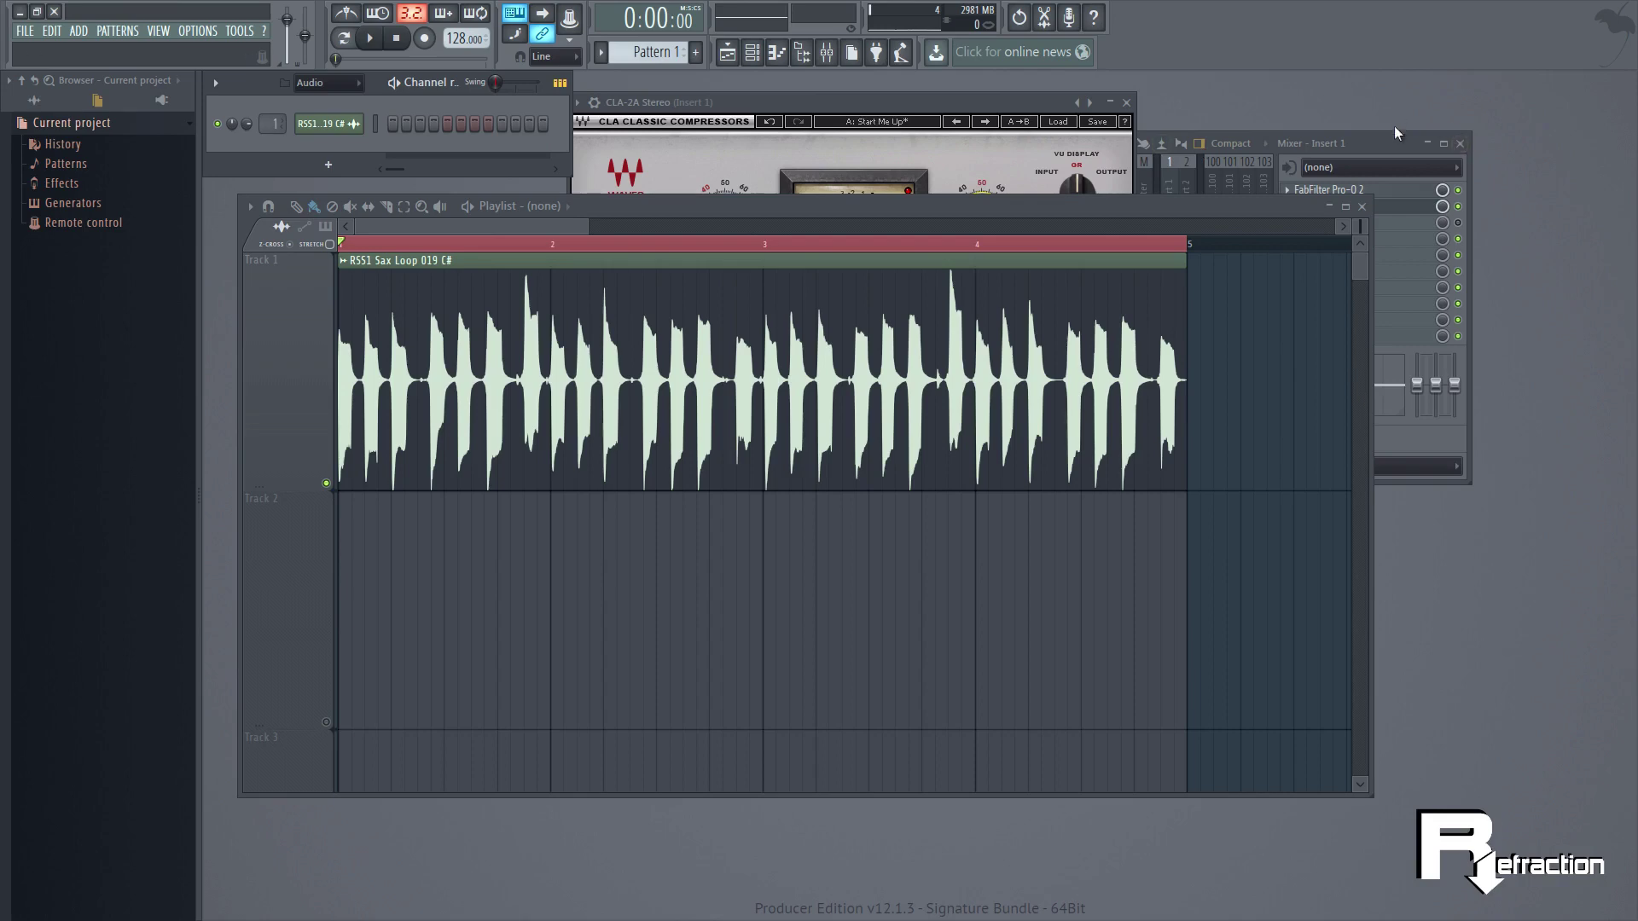
- Load L1 limiter Stereo into the third effect slot of Insert 1 and arrange the CLA-2A and limiter windows side by side
drag(1202, 147, 1177, 139)
click(1267, 222)
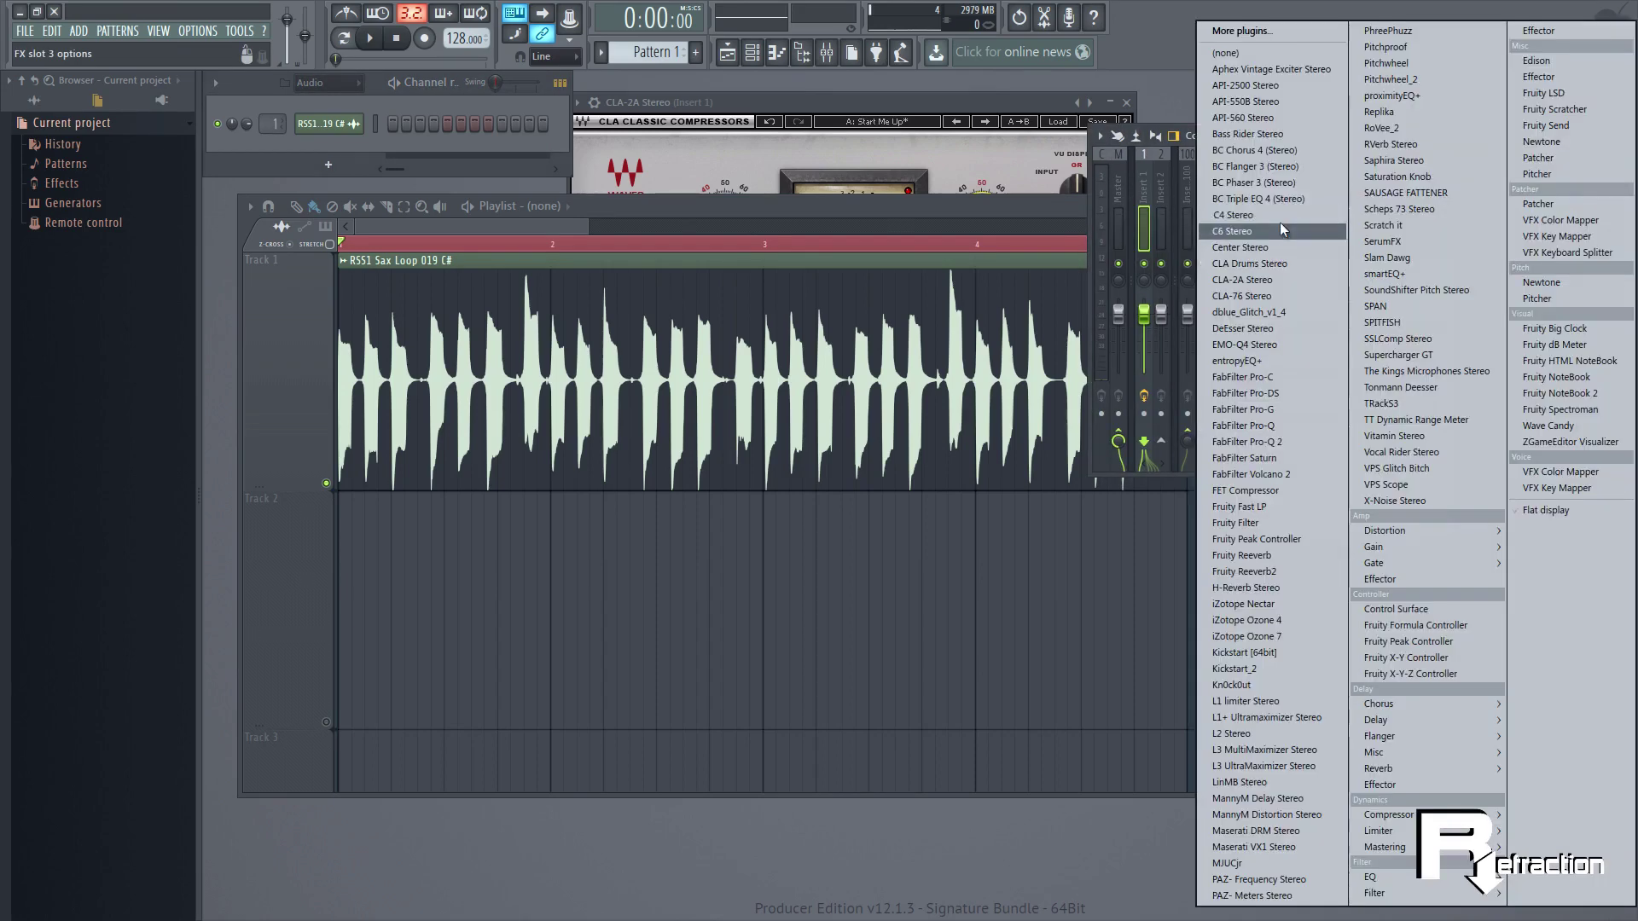
click(1247, 701)
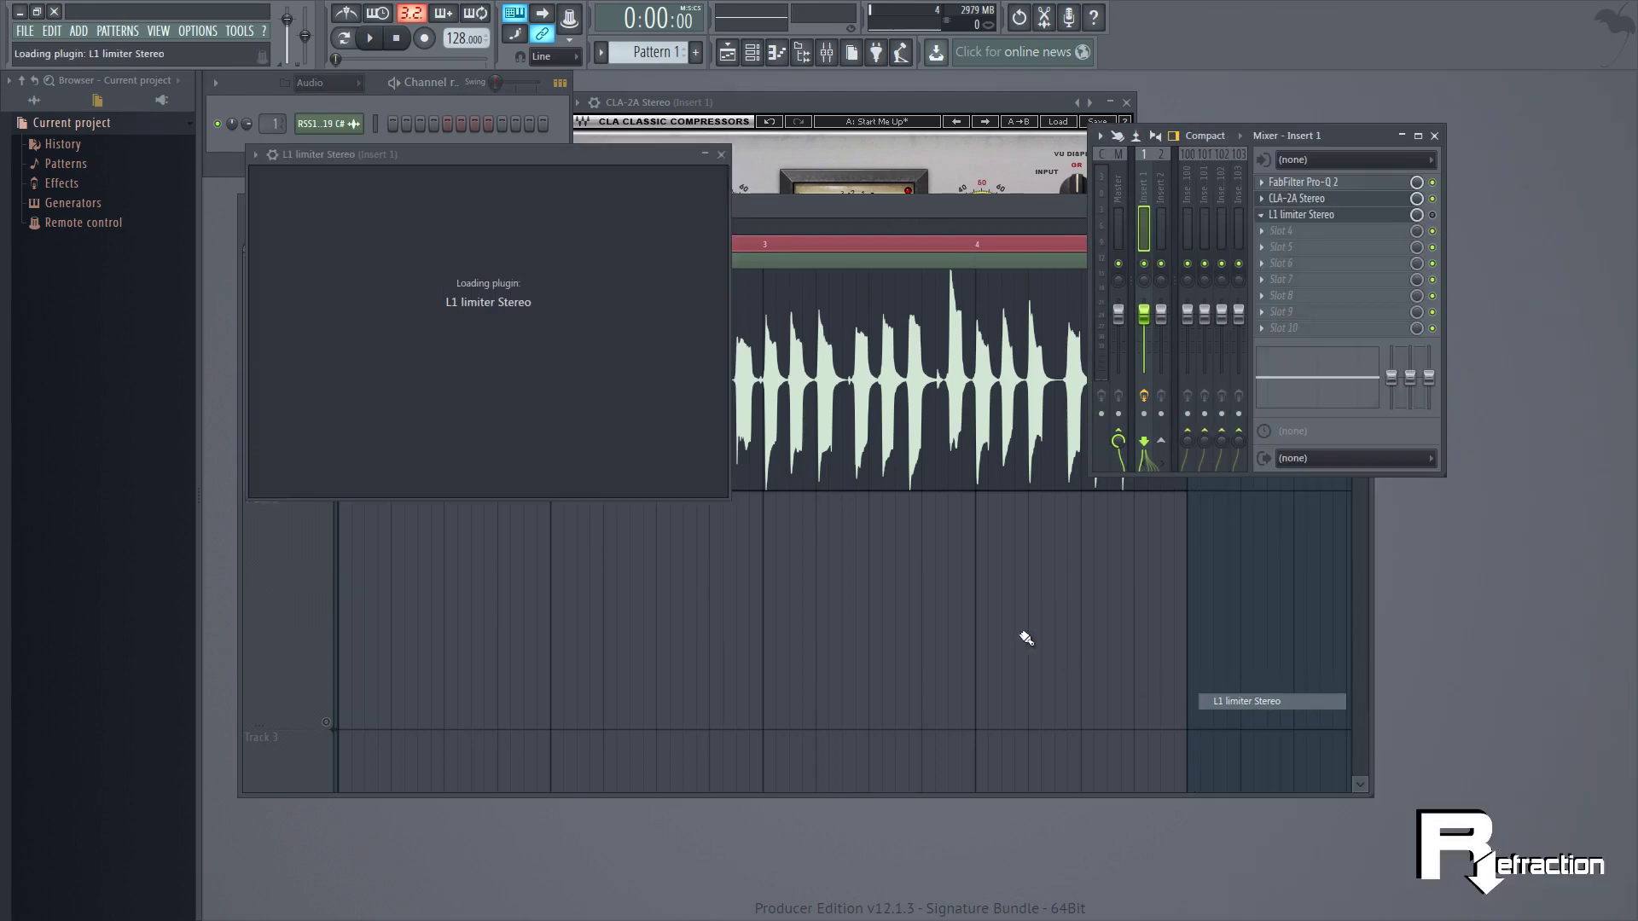
click(884, 99)
drag(867, 99, 941, 85)
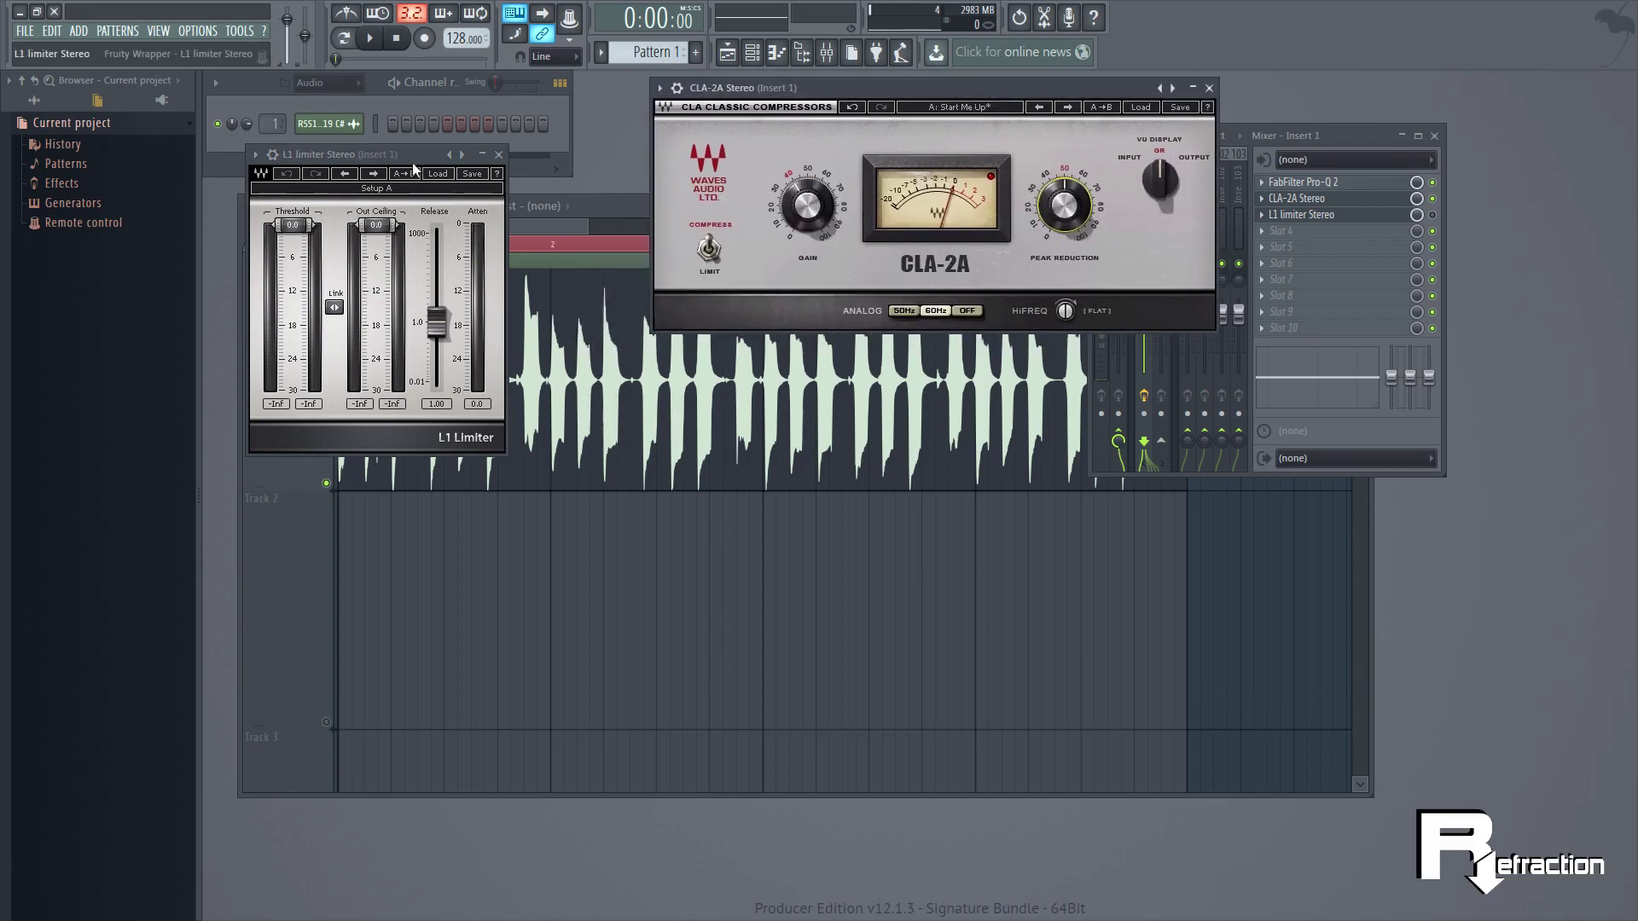
drag(412, 156, 1310, 114)
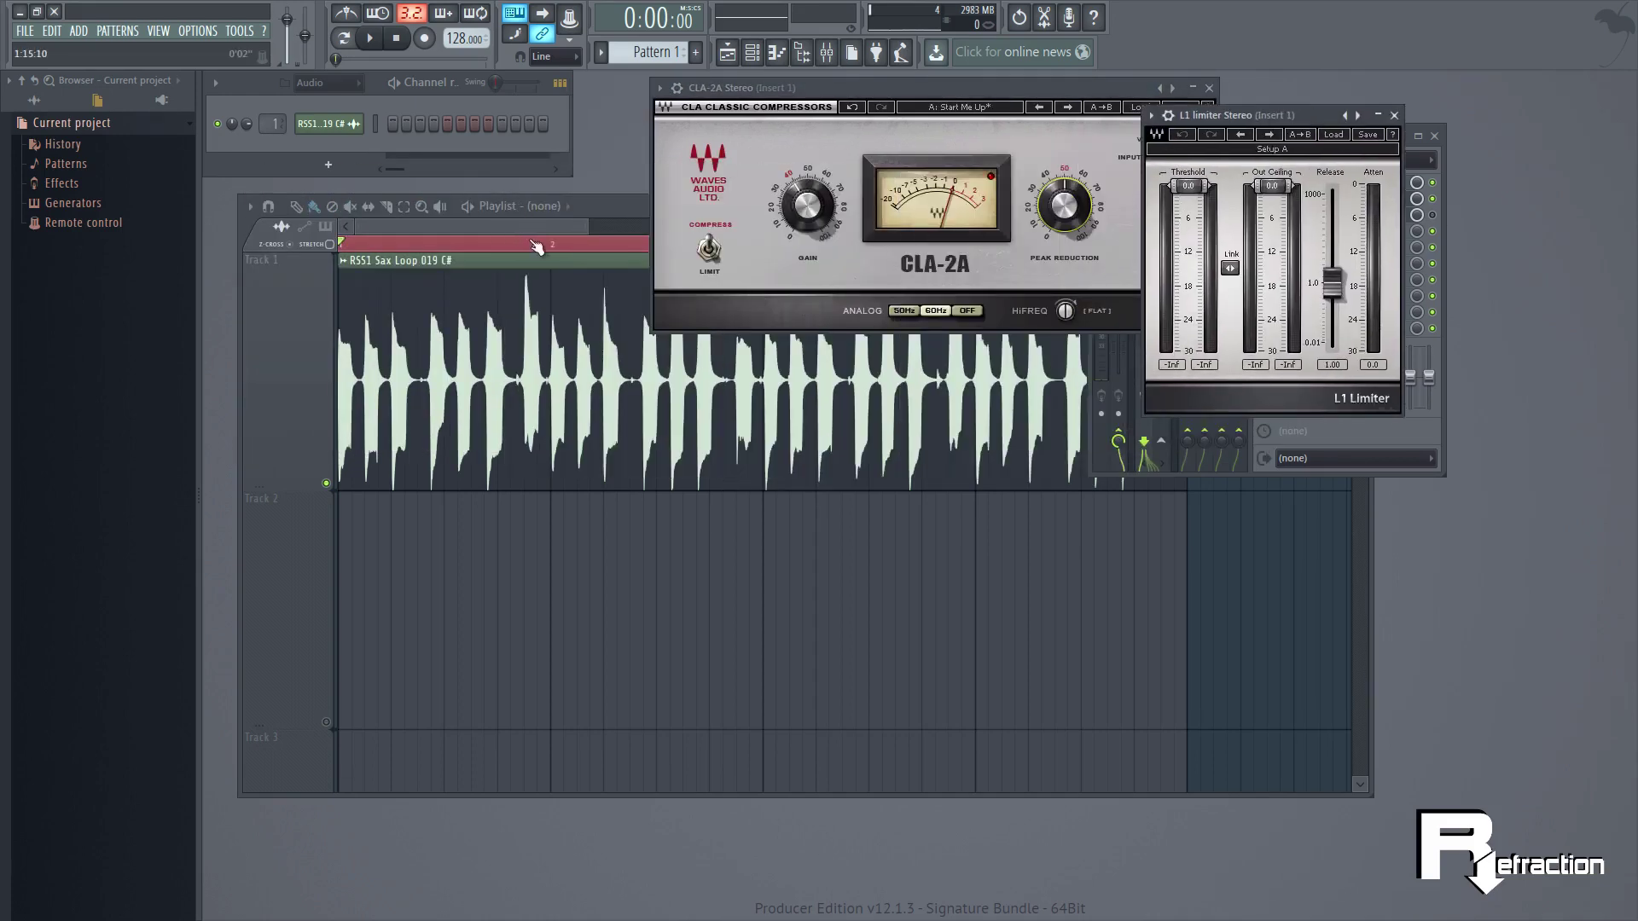
- Play the sax loop and check the levels in the mixer and on the L1 limiter's meters
click(514, 227)
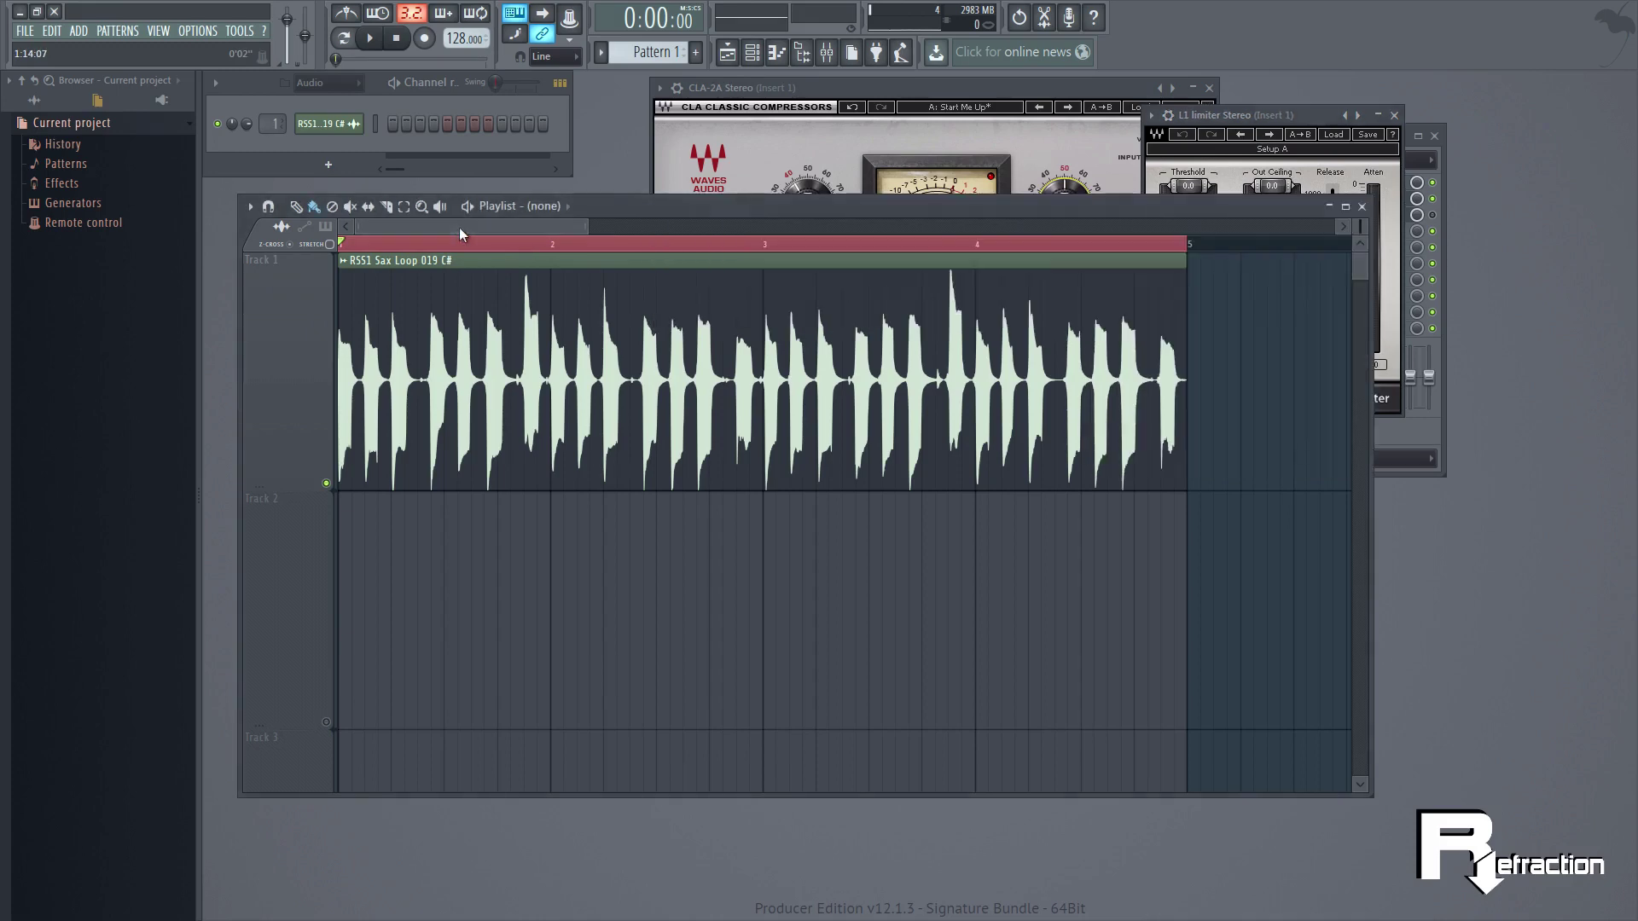
click(1226, 150)
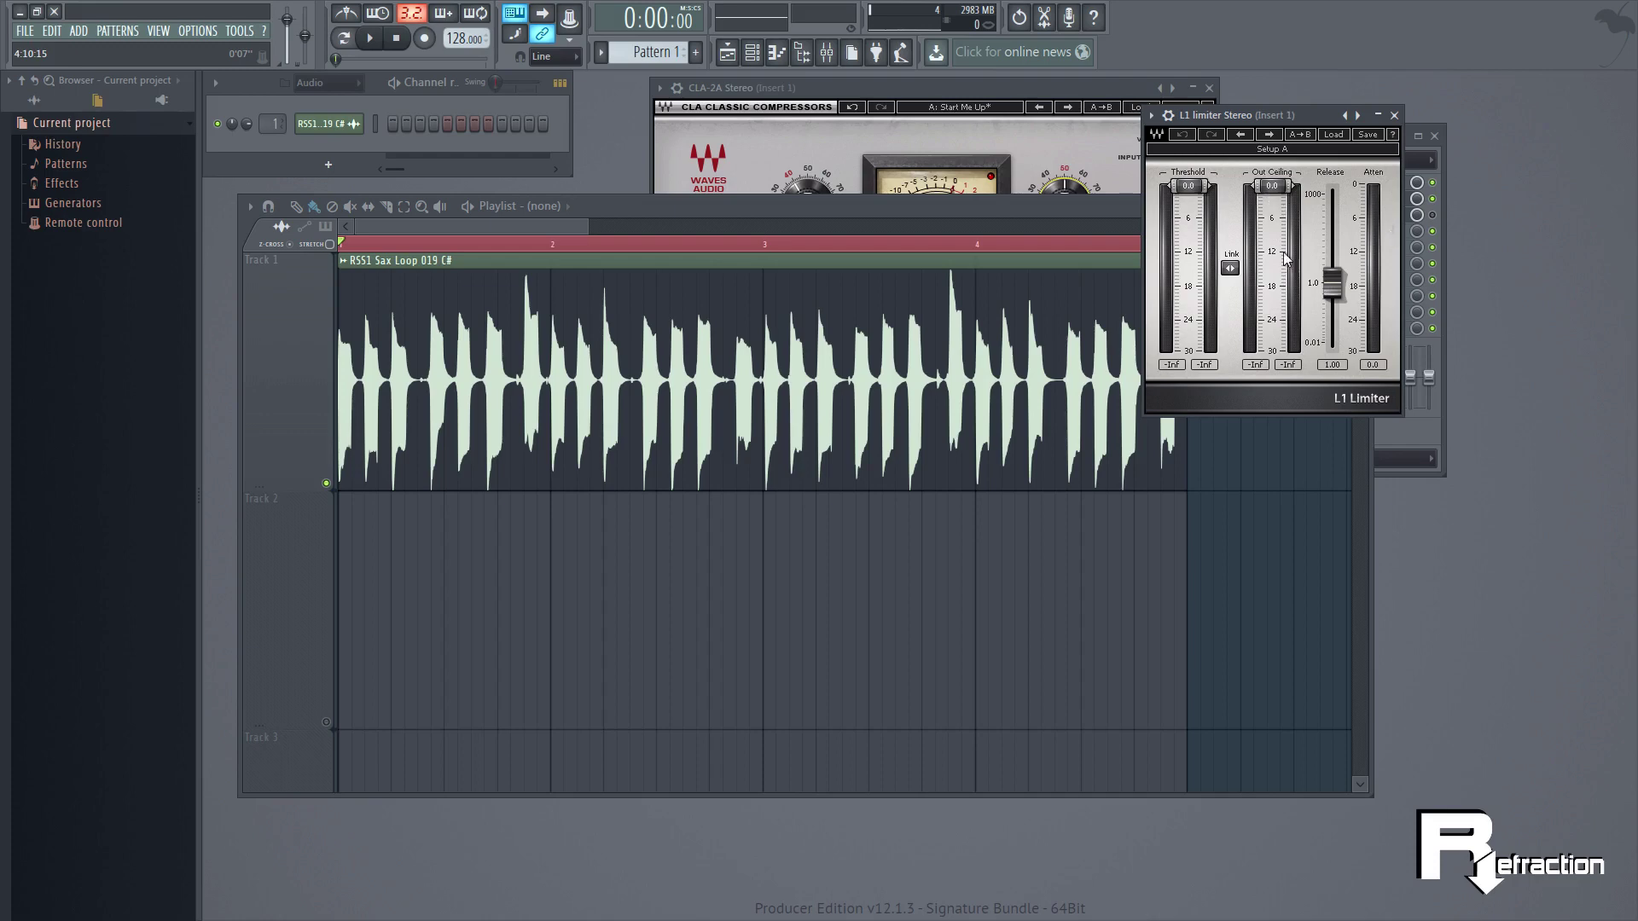
click(1439, 219)
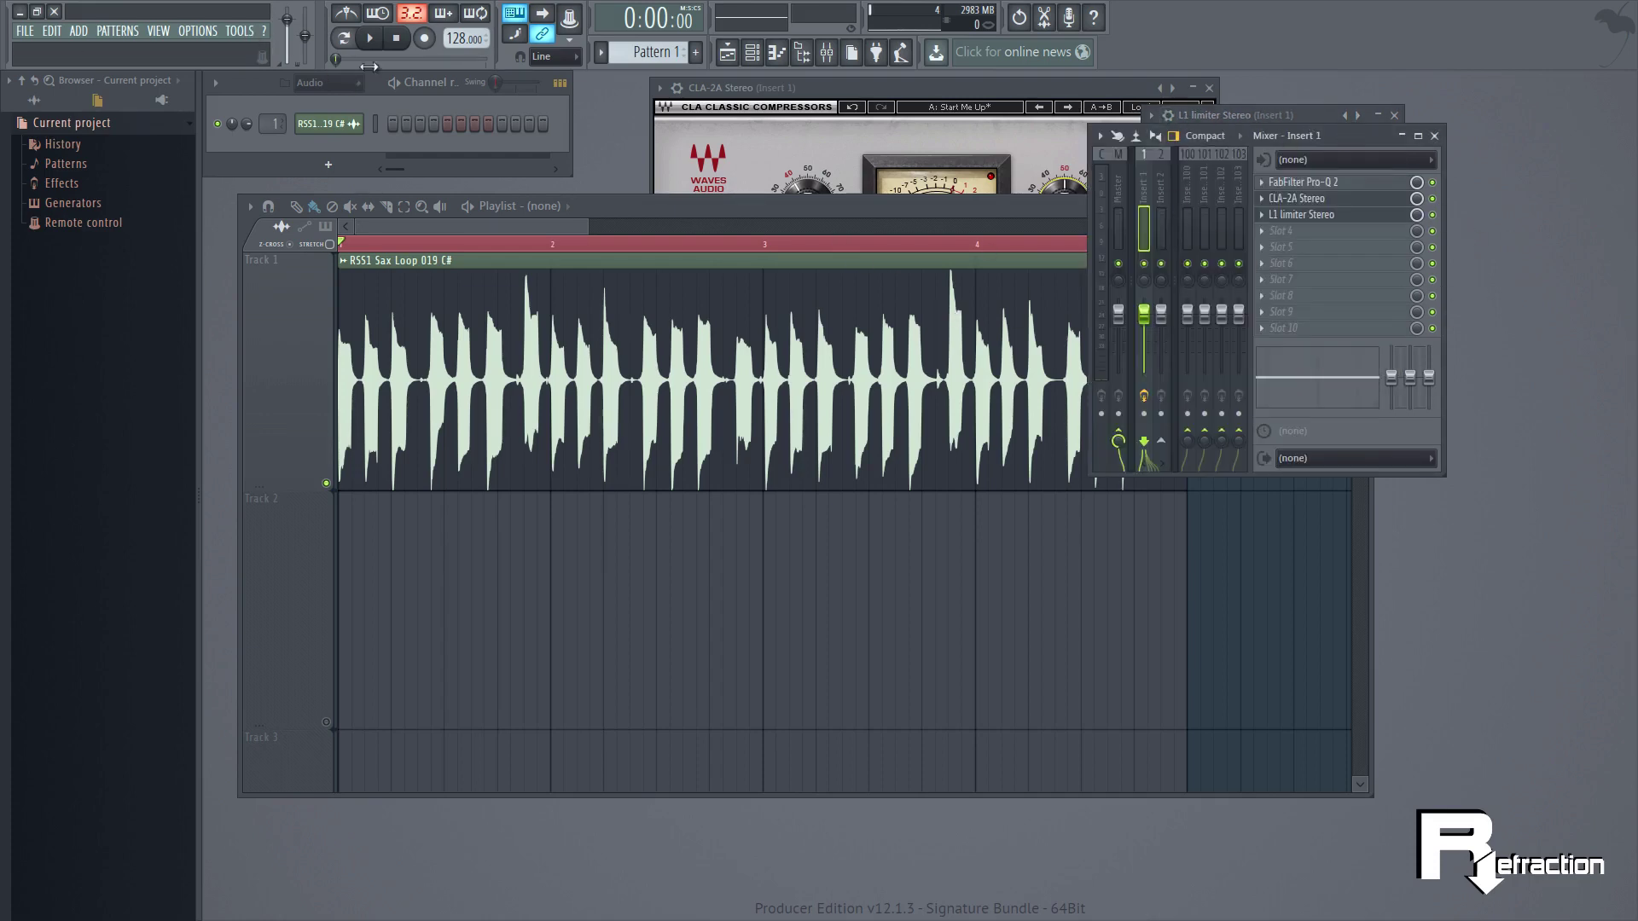
click(375, 39)
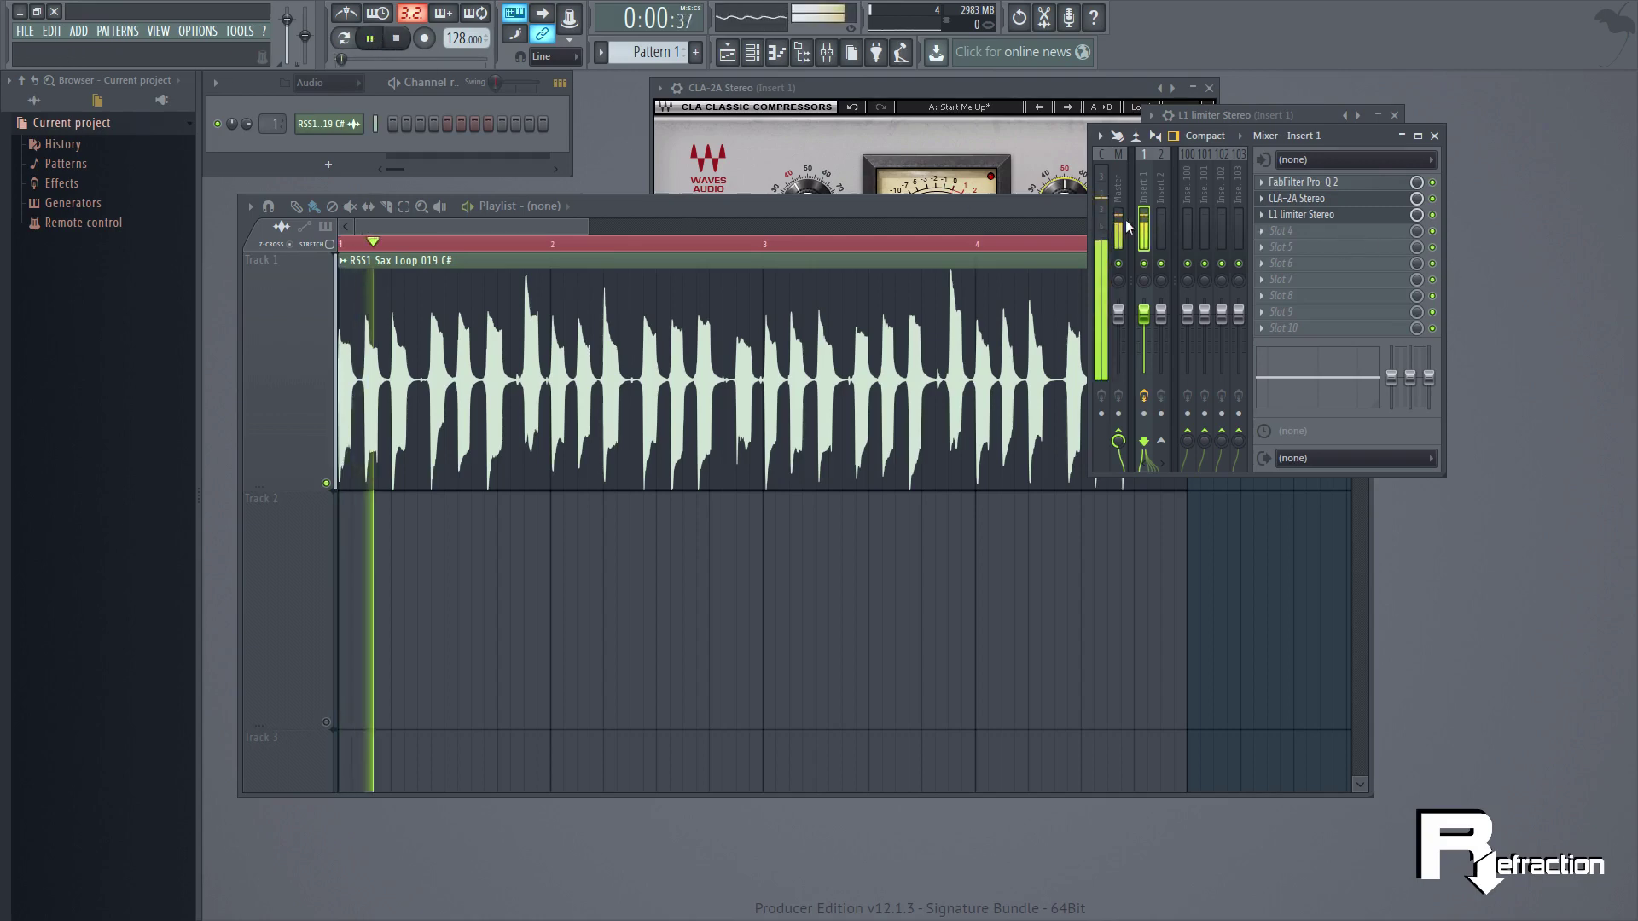
click(1313, 215)
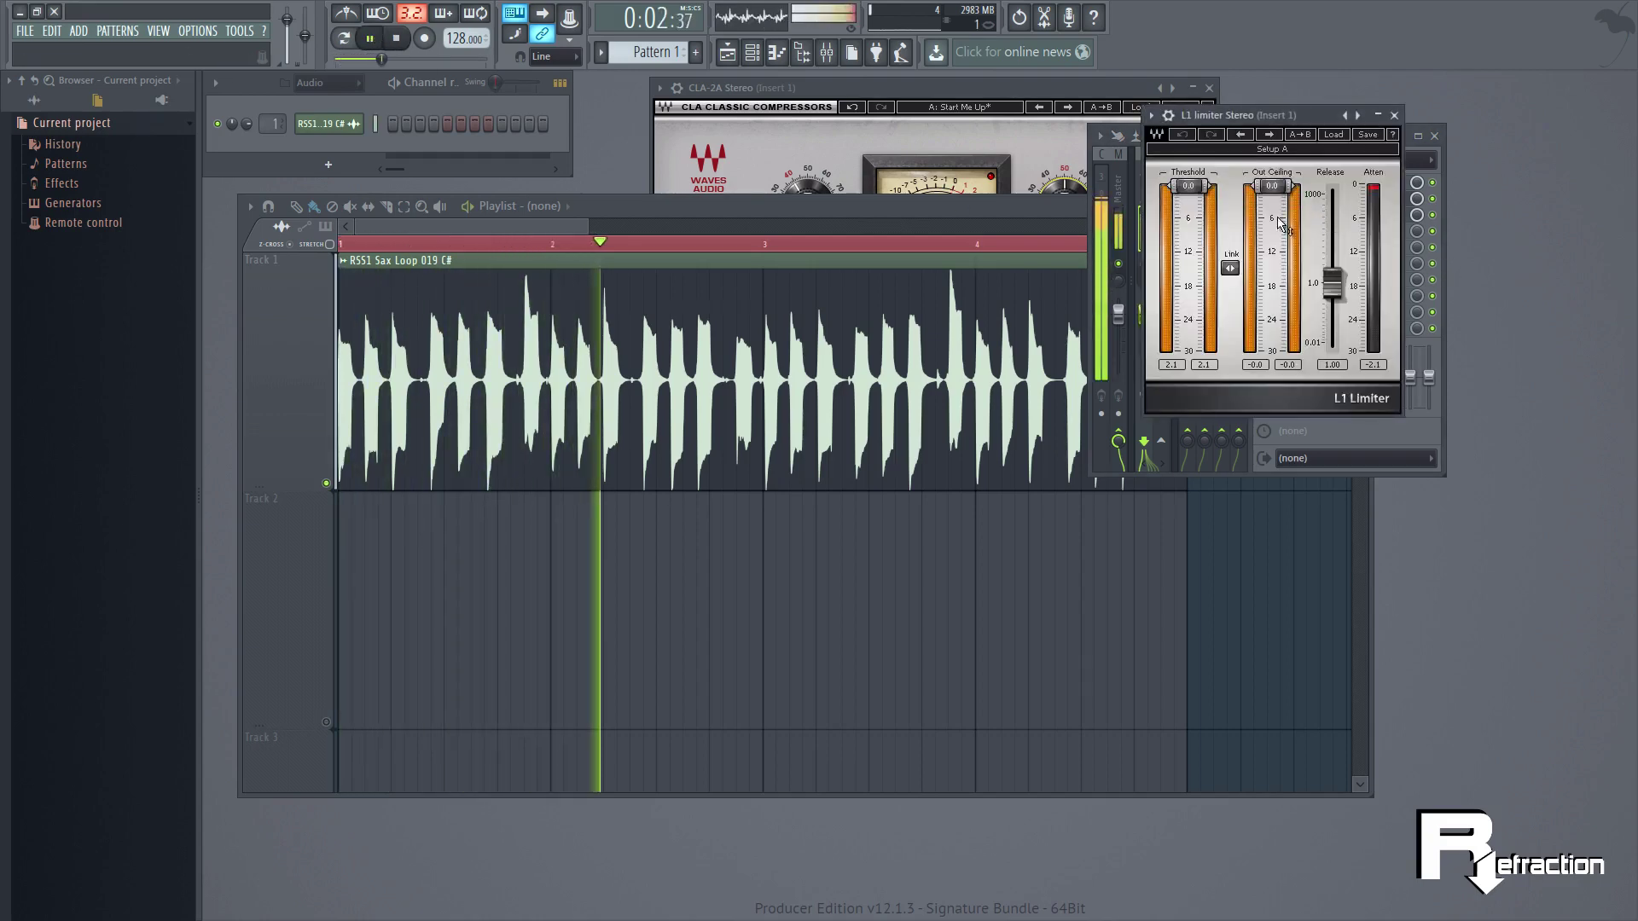
- Readjust the CLA-2A peak reduction against the playing loop, settling at about 43.6
click(1079, 201)
mouse_move(1079, 202)
mouse_down()
mouse_move(1073, 238)
mouse_move(1078, 120)
mouse_move(1089, 198)
mouse_up()
key(space)
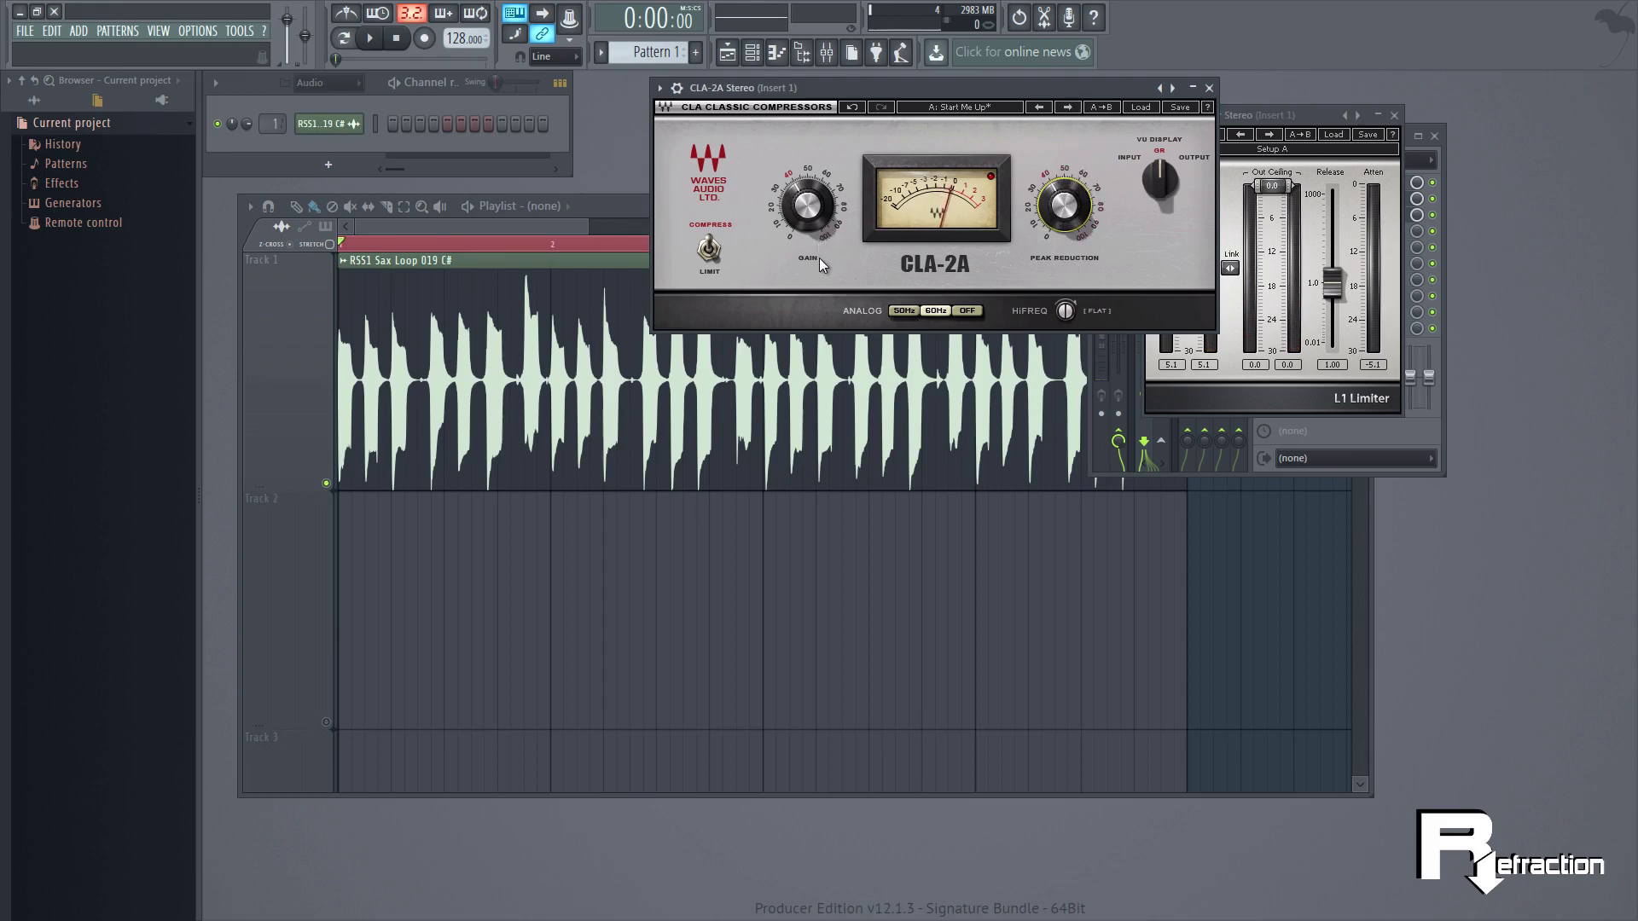
key(space)
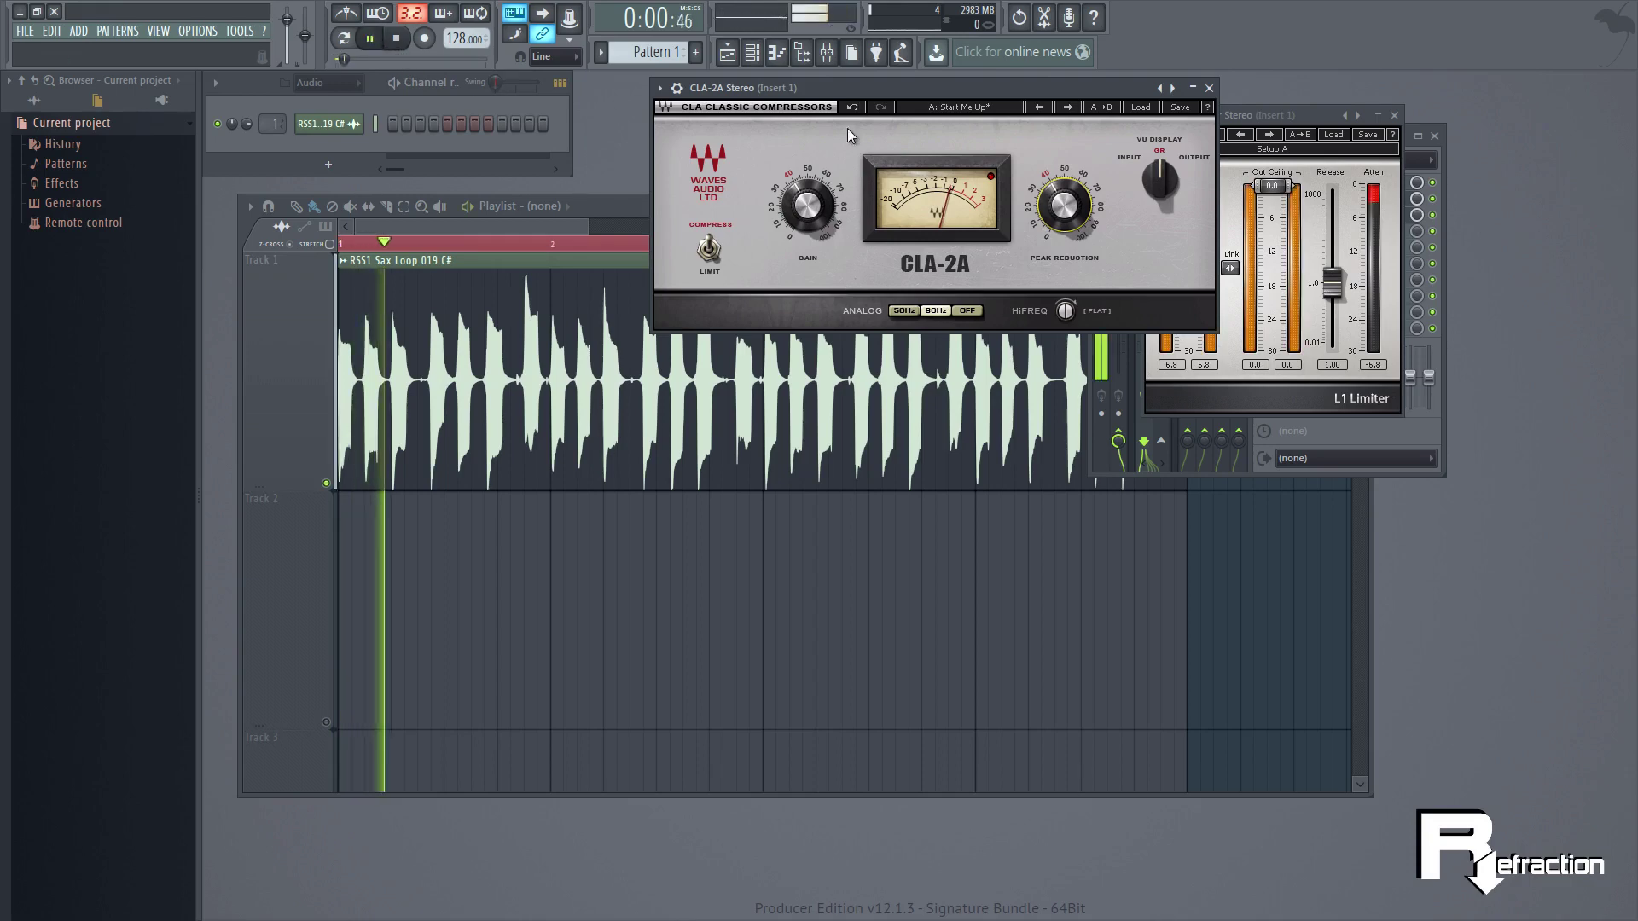
click(1068, 162)
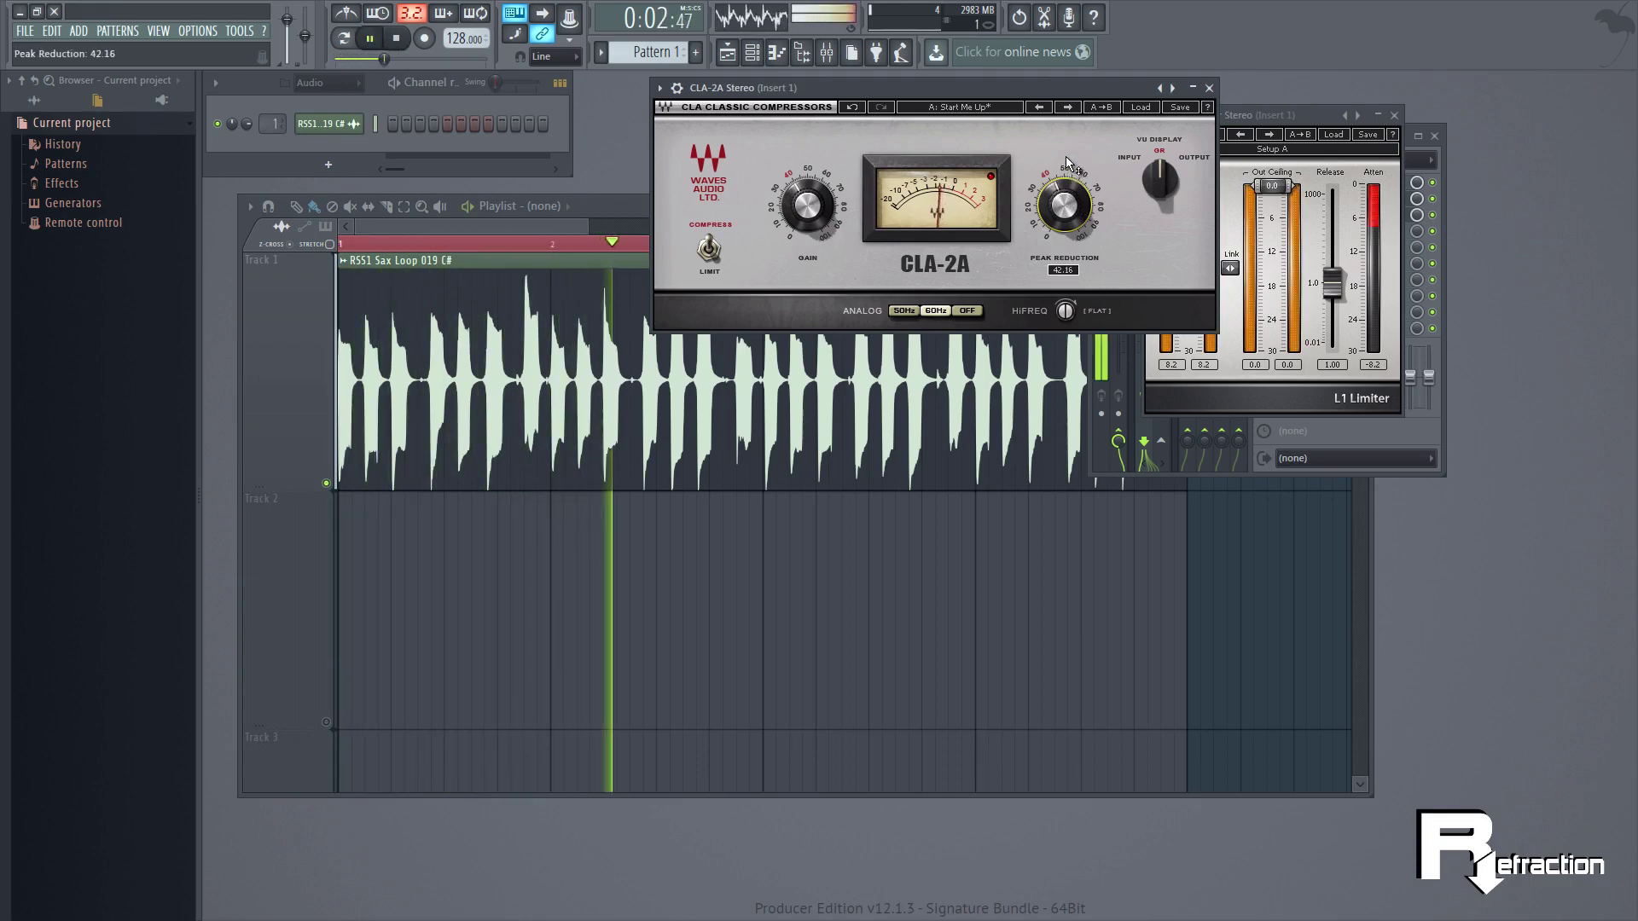
drag(1068, 162, 1055, 116)
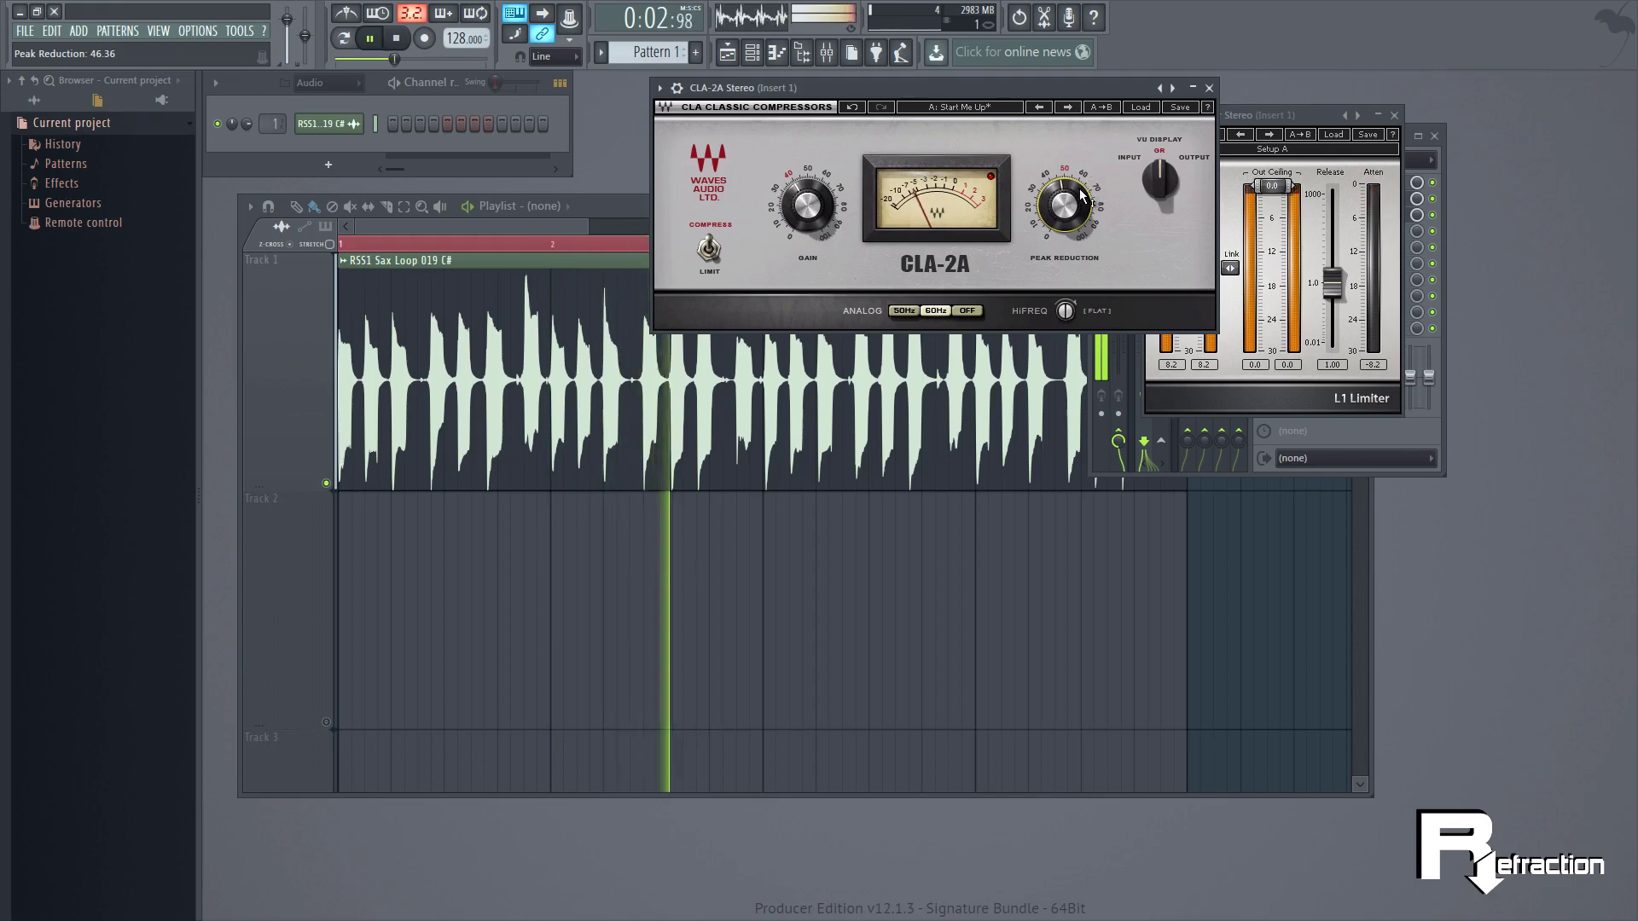
drag(1081, 196, 1076, 228)
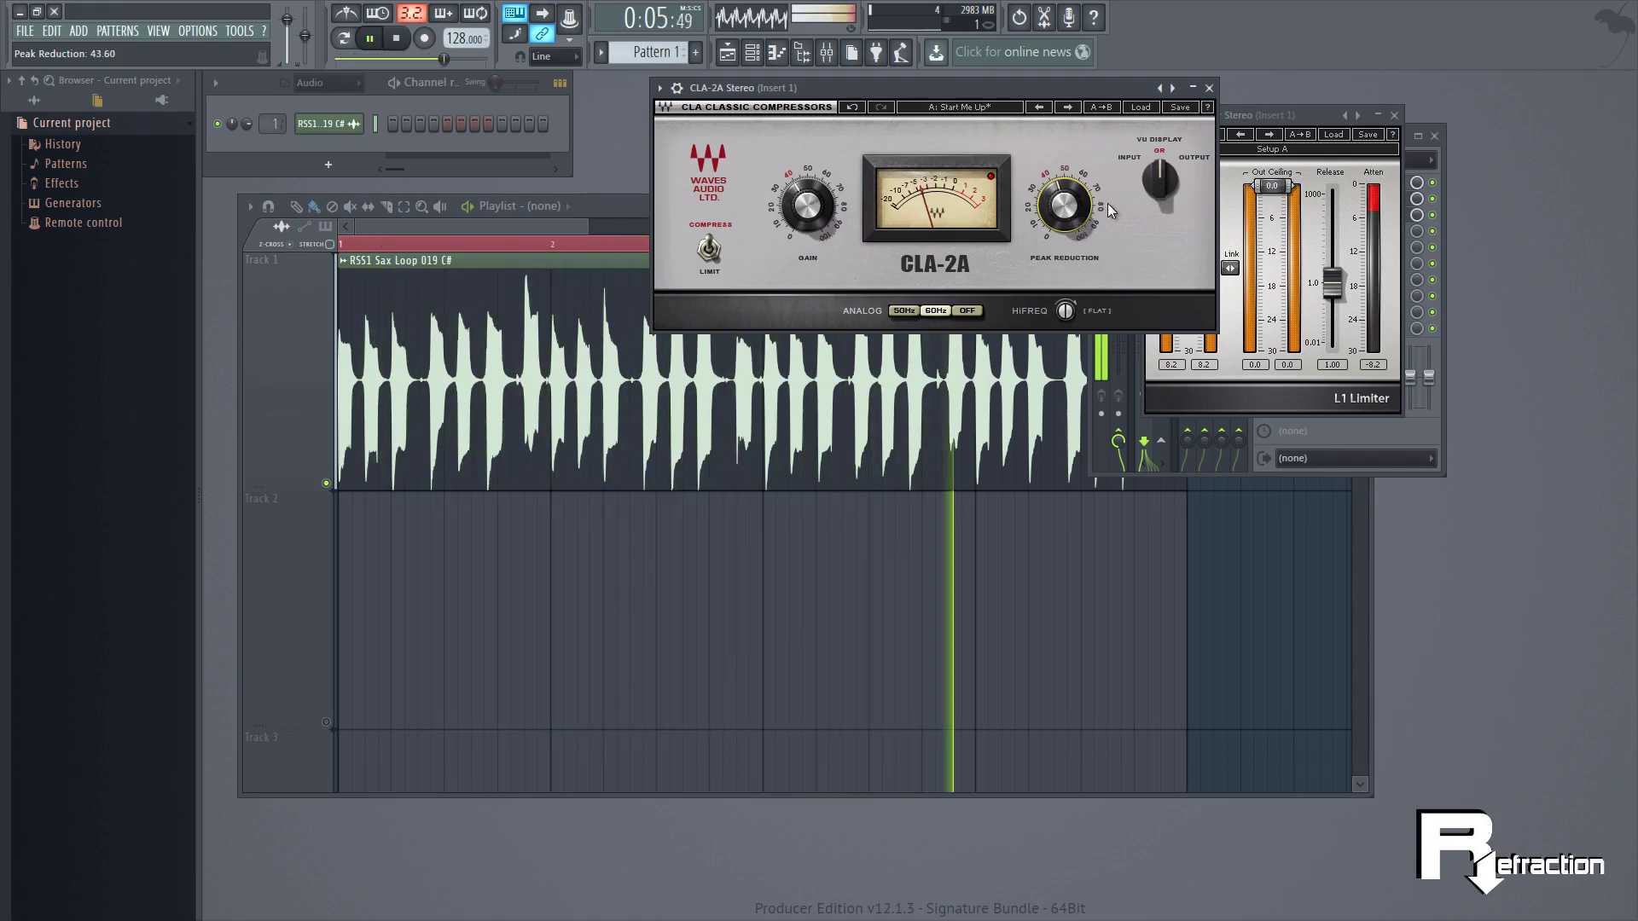
- Bypass and re-enable the three Insert 1 effects to compare the dry and processed loop levels in the mixer, then stop playback
click(1439, 166)
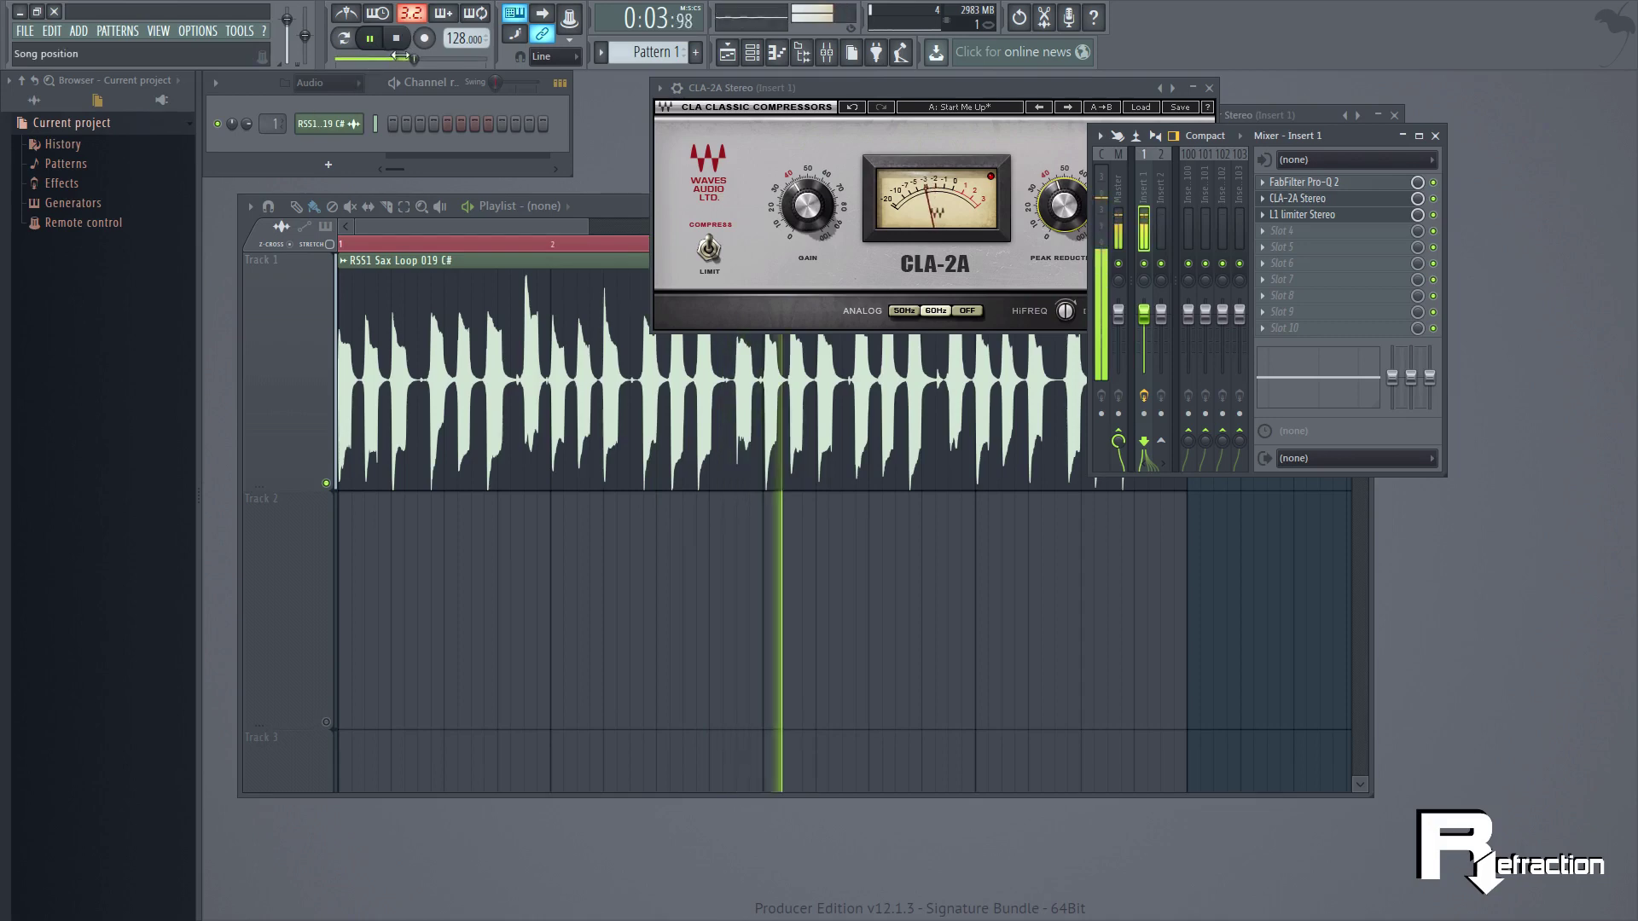
click(395, 37)
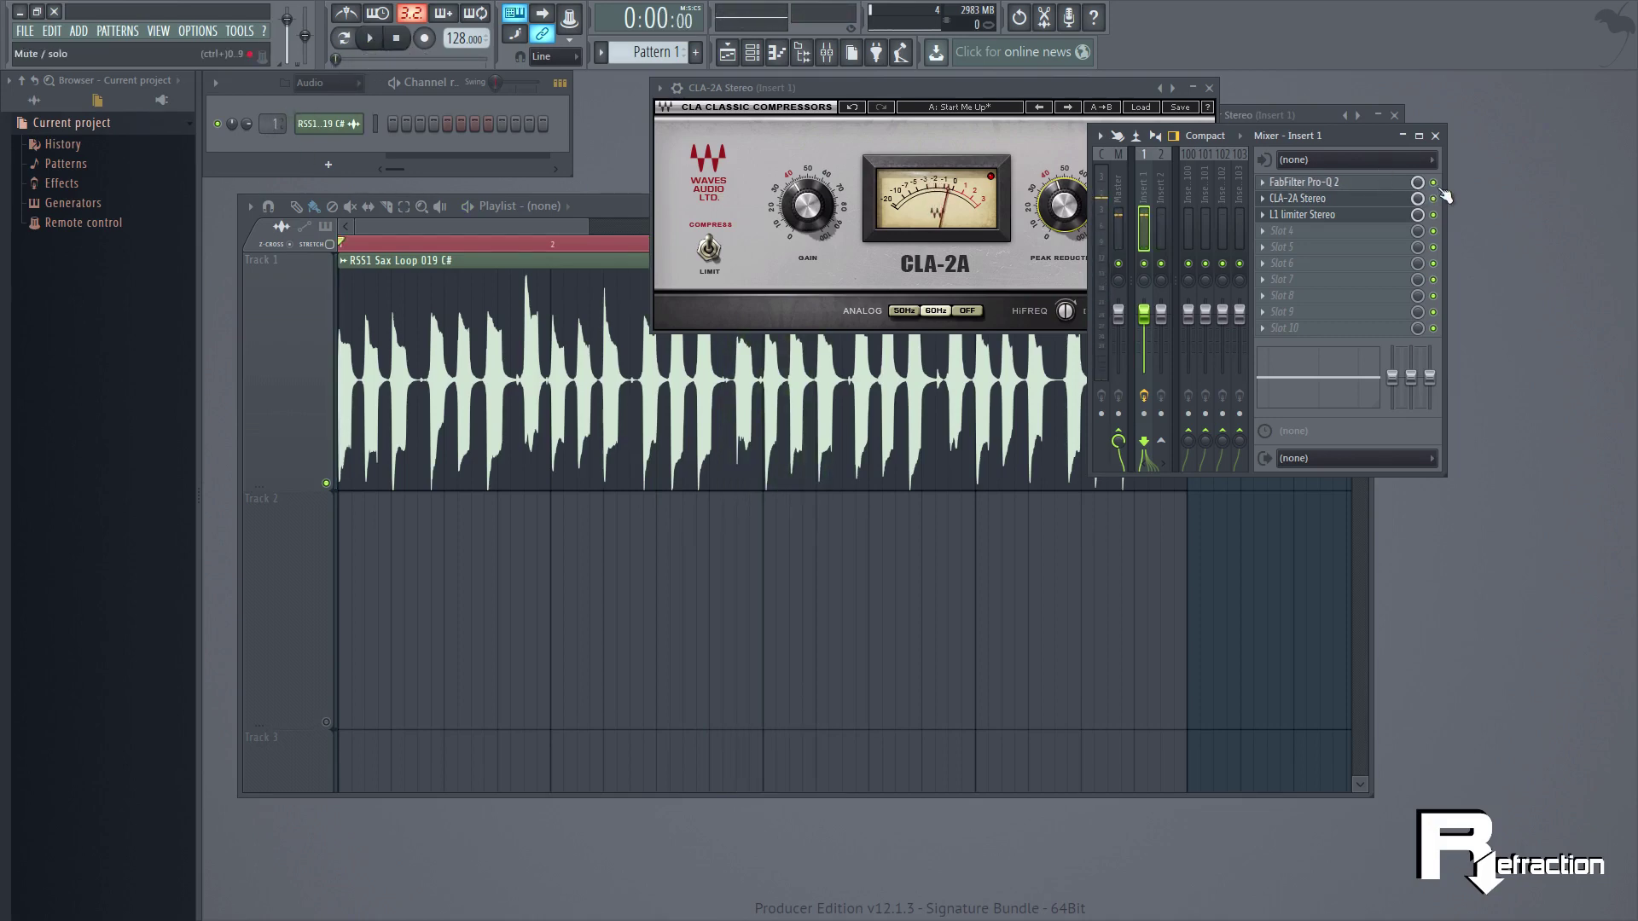
drag(1434, 183, 1434, 215)
key(space)
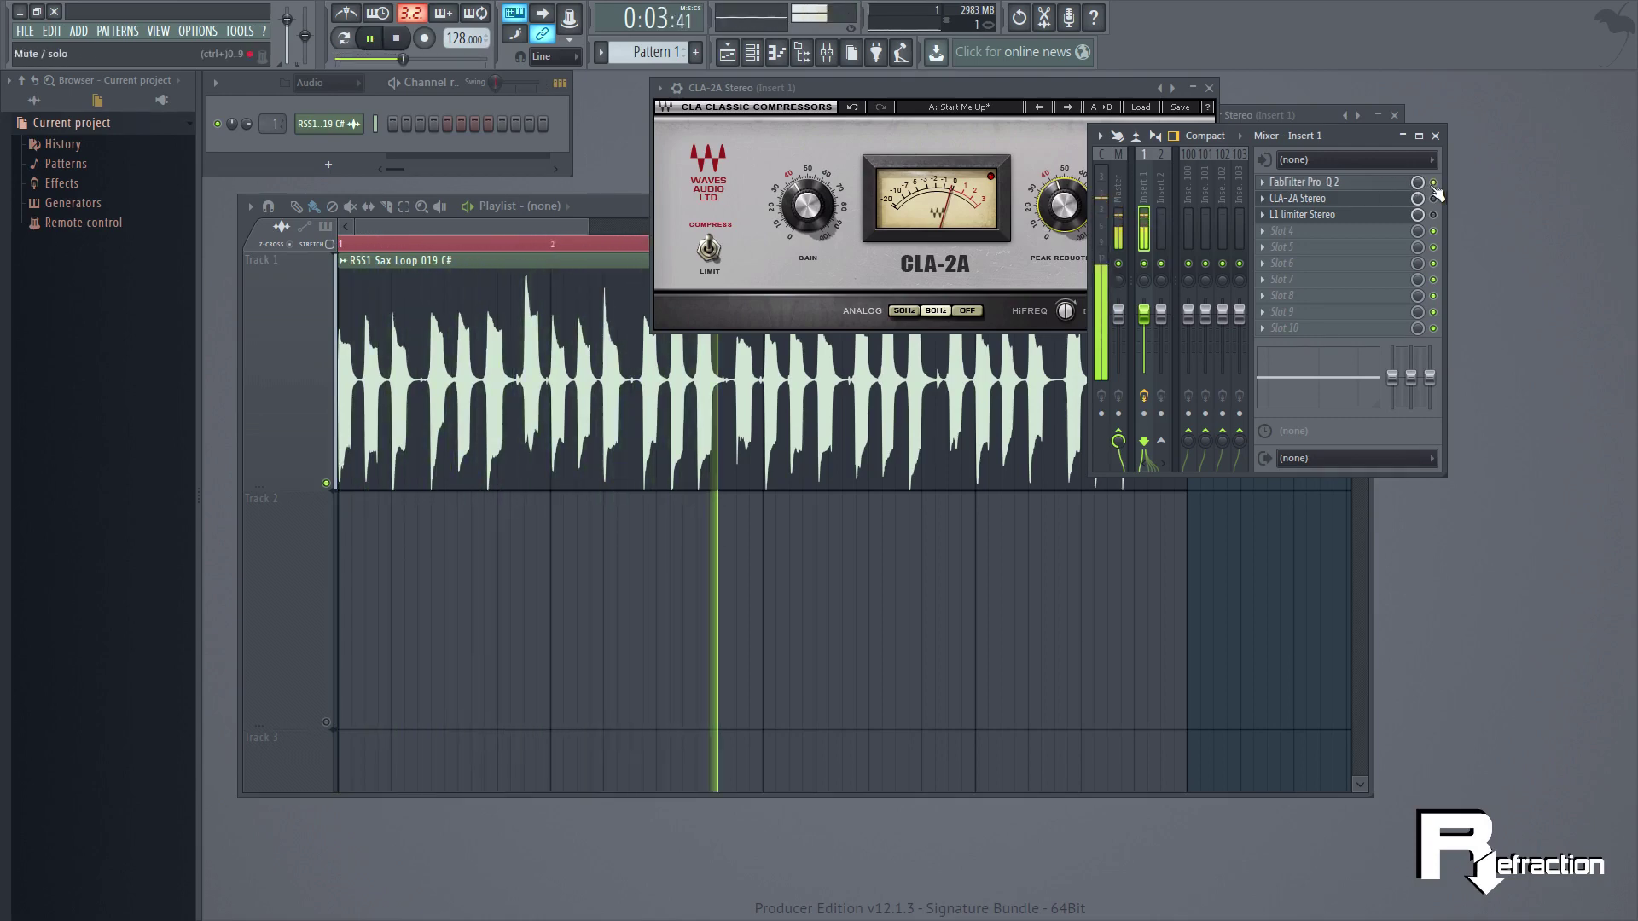
drag(1433, 183, 1434, 218)
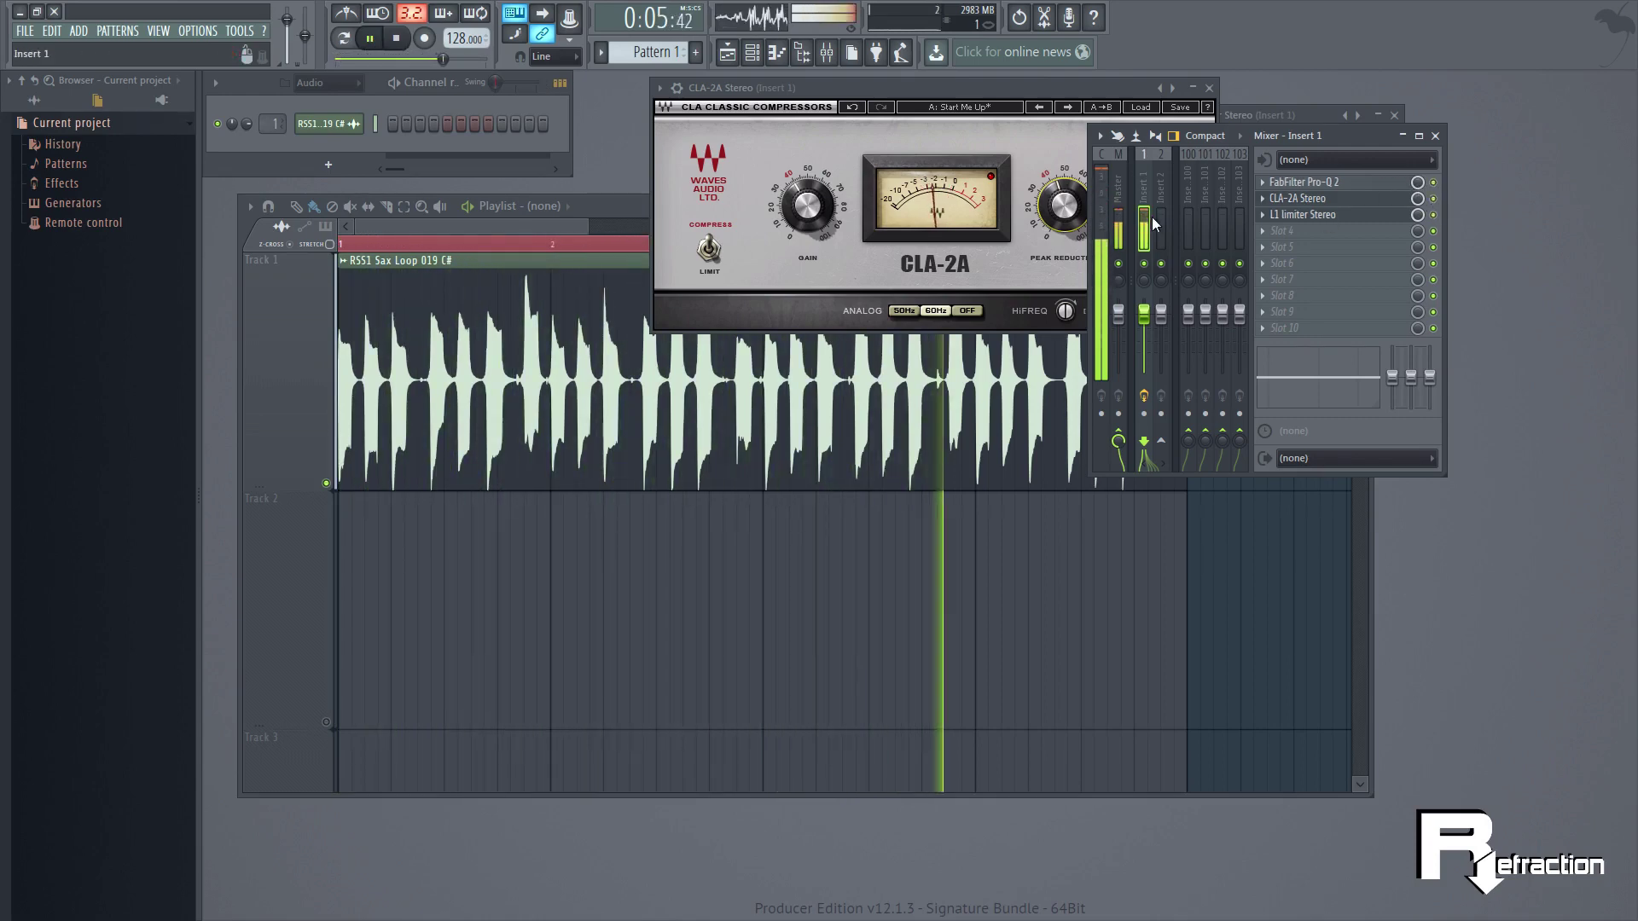
click(407, 40)
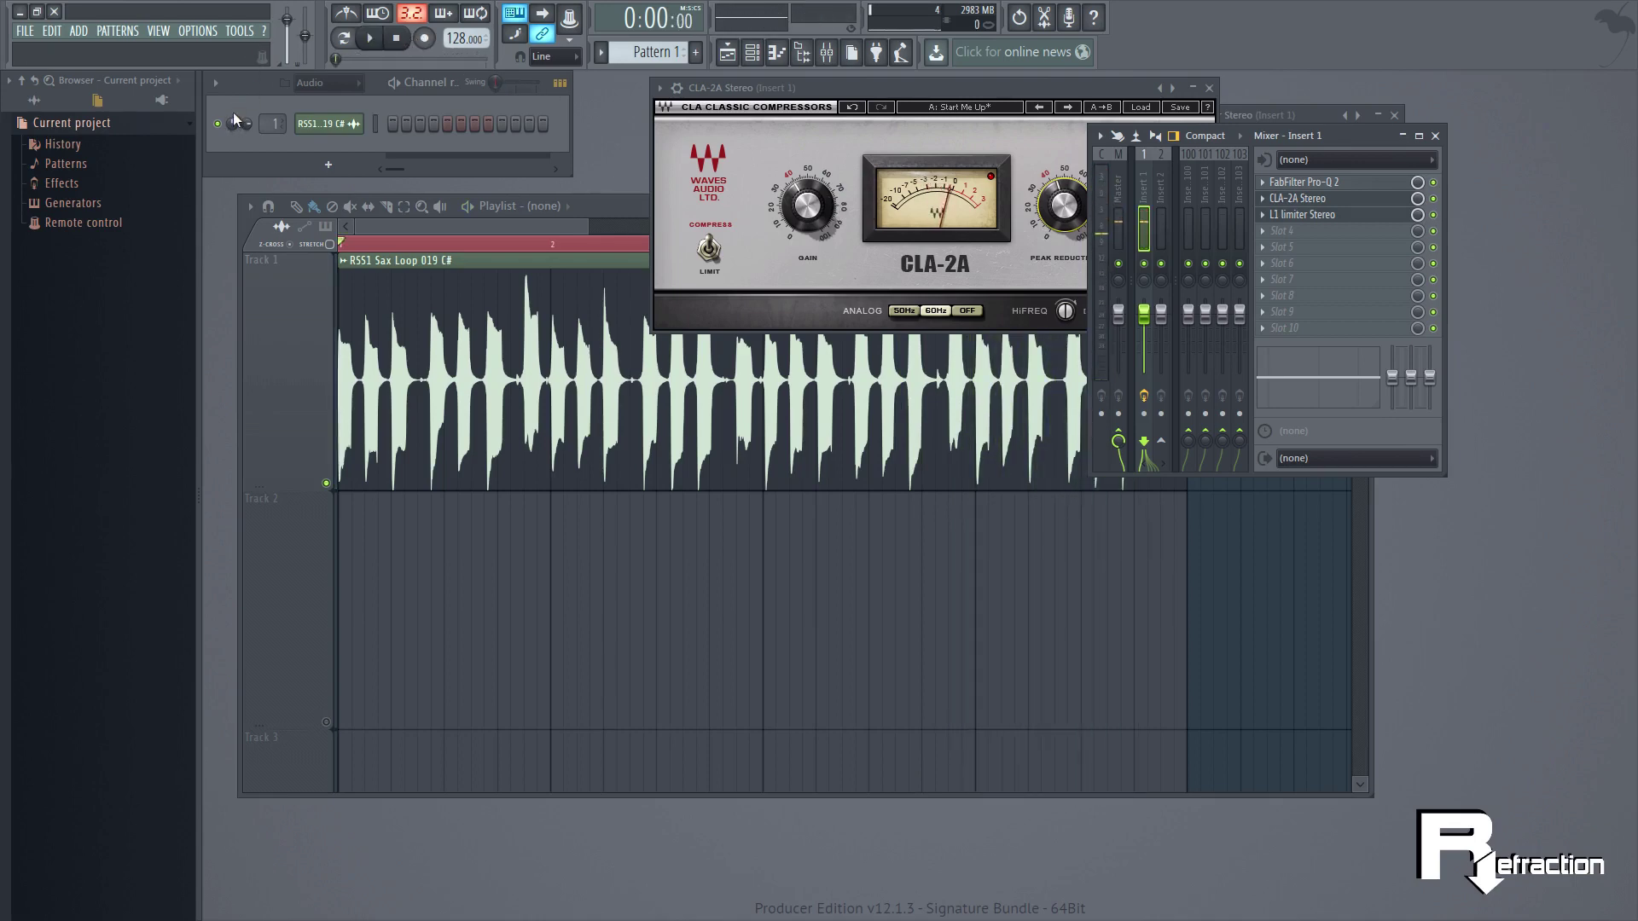
click(588, 213)
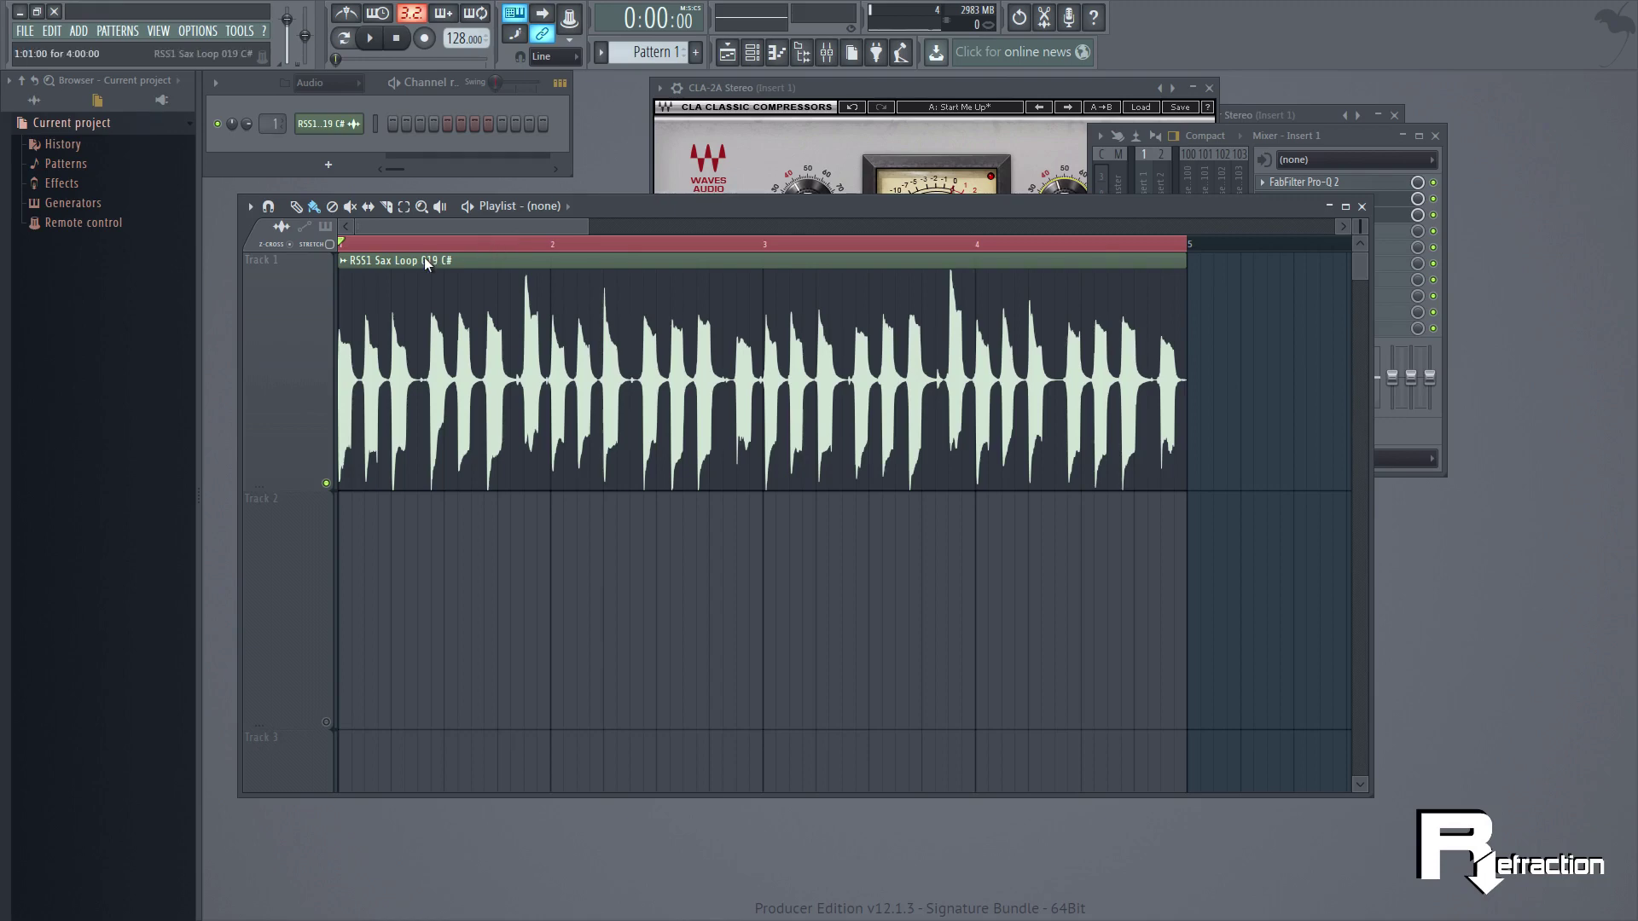
click(1329, 136)
drag(1334, 134, 1331, 133)
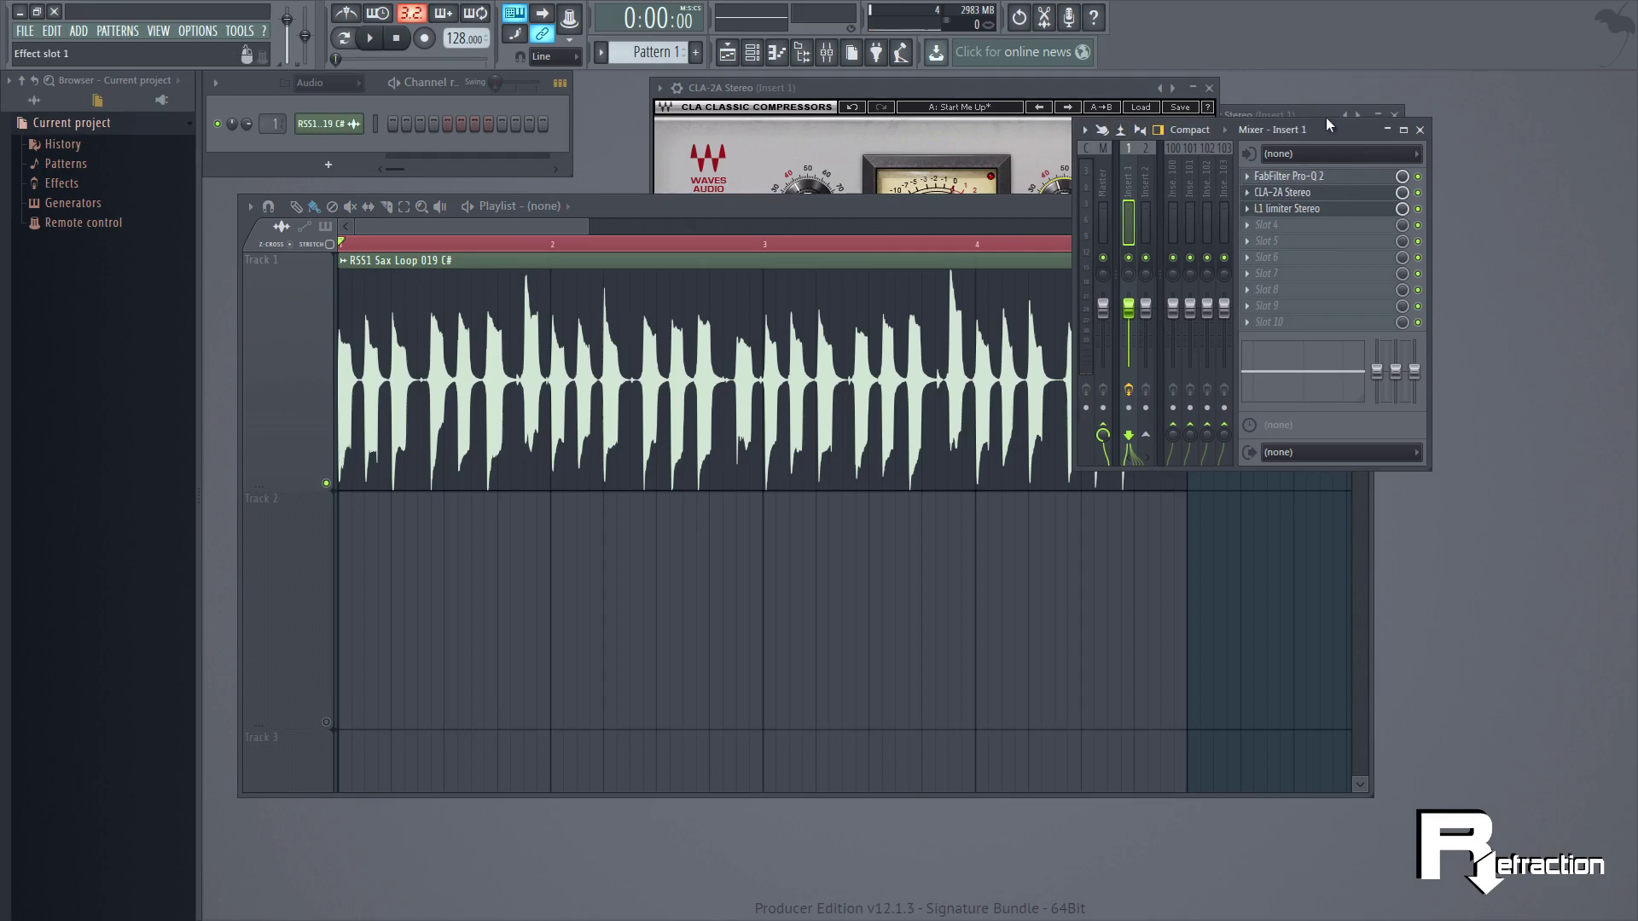
click(967, 86)
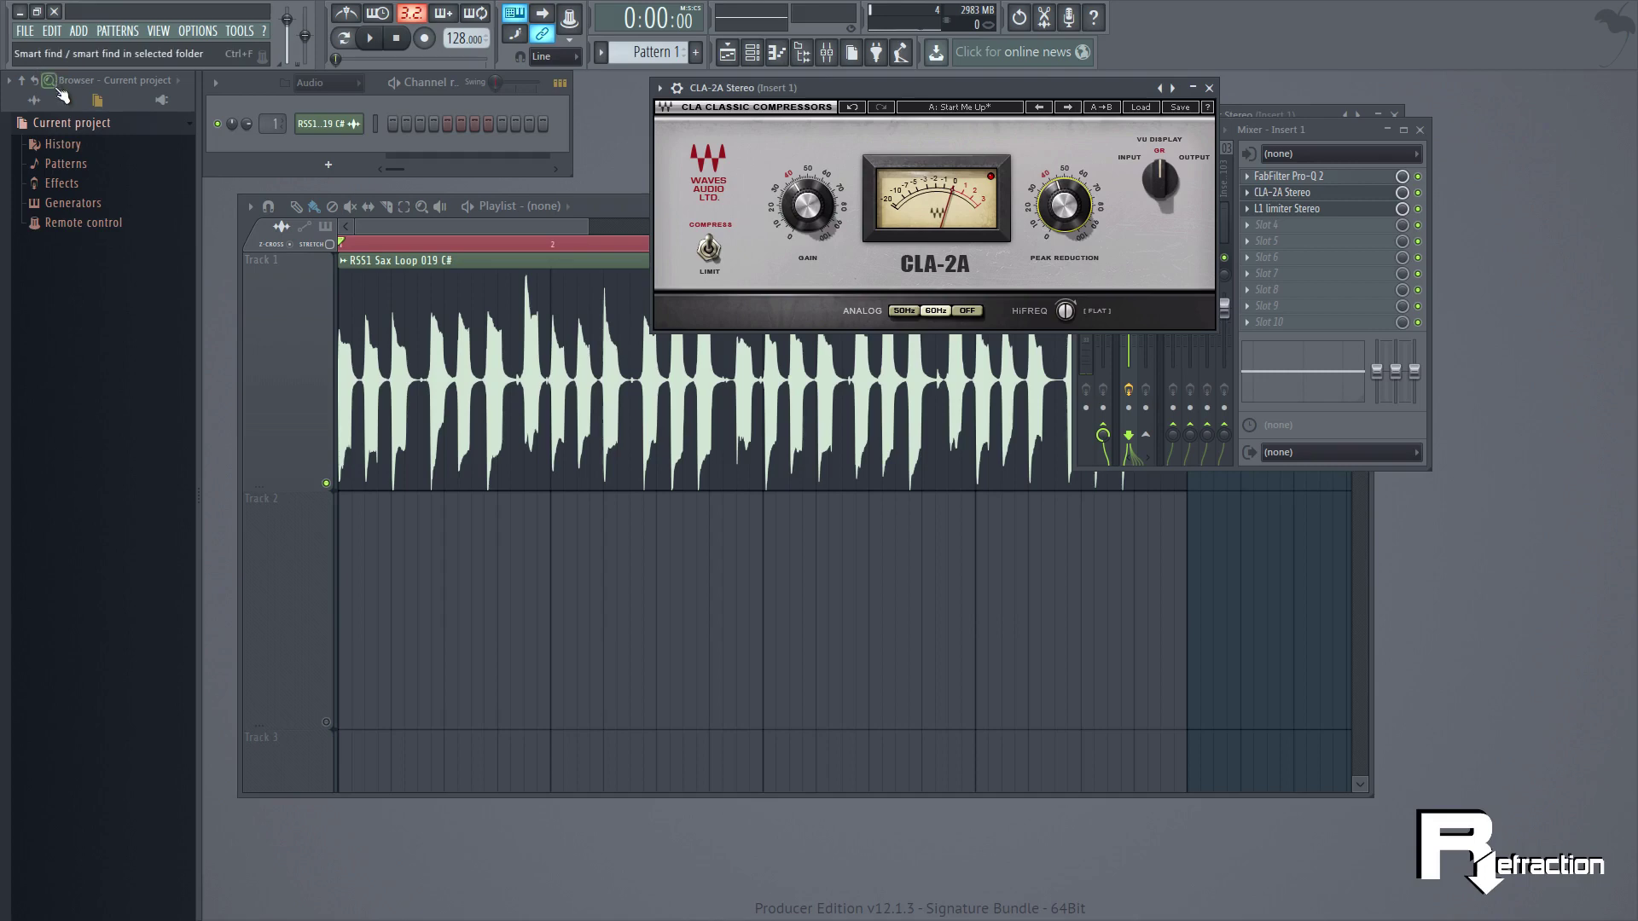
- Render the processed song selection to Sax.wav as a 24-bit WAV and place the rendered Sax clip at the start of playlist Track 2
key(ctrl+r)
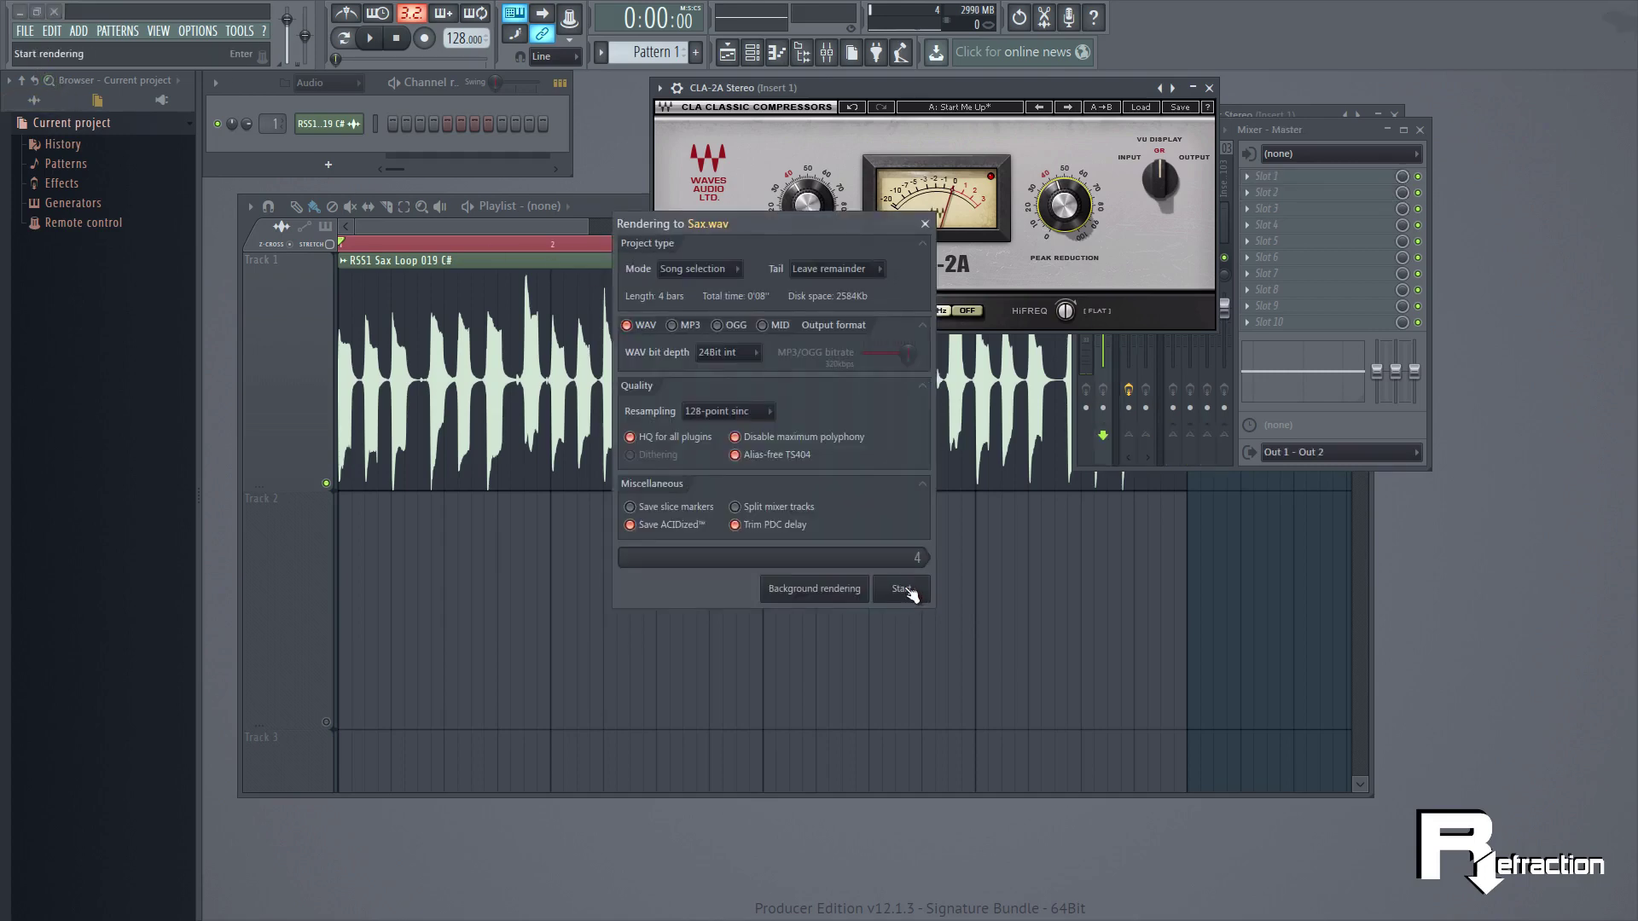
click(902, 589)
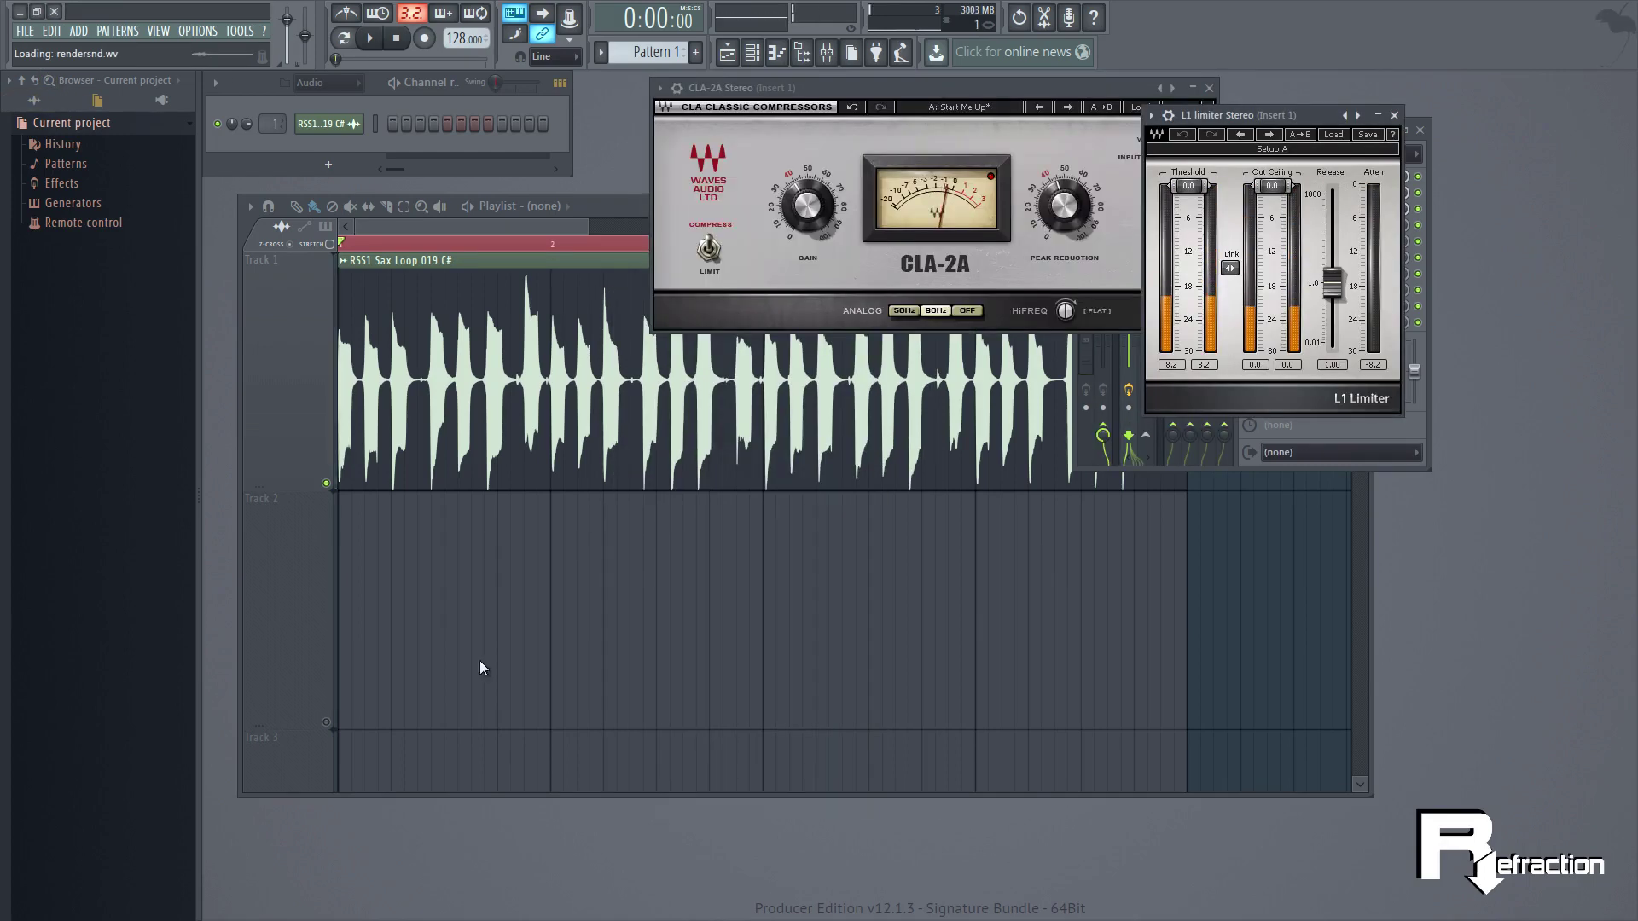
click(383, 566)
drag(805, 528, 403, 510)
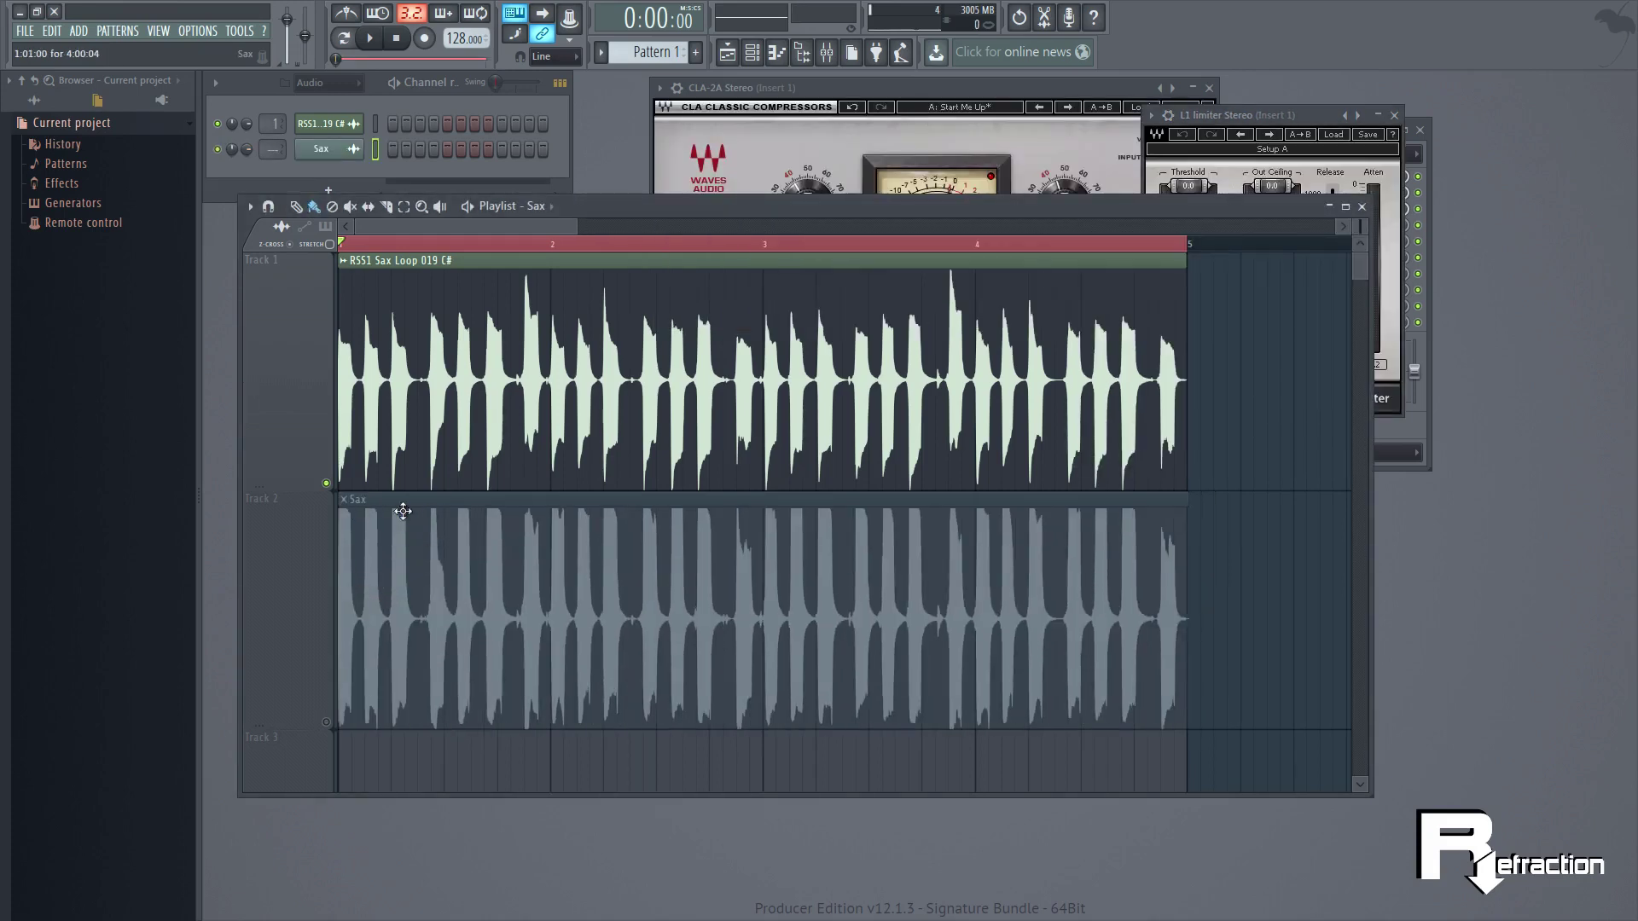
- Solo playlist Track 2, start playback, and remove the original sax loop channel's routing to mixer Insert 1
right_click(326, 721)
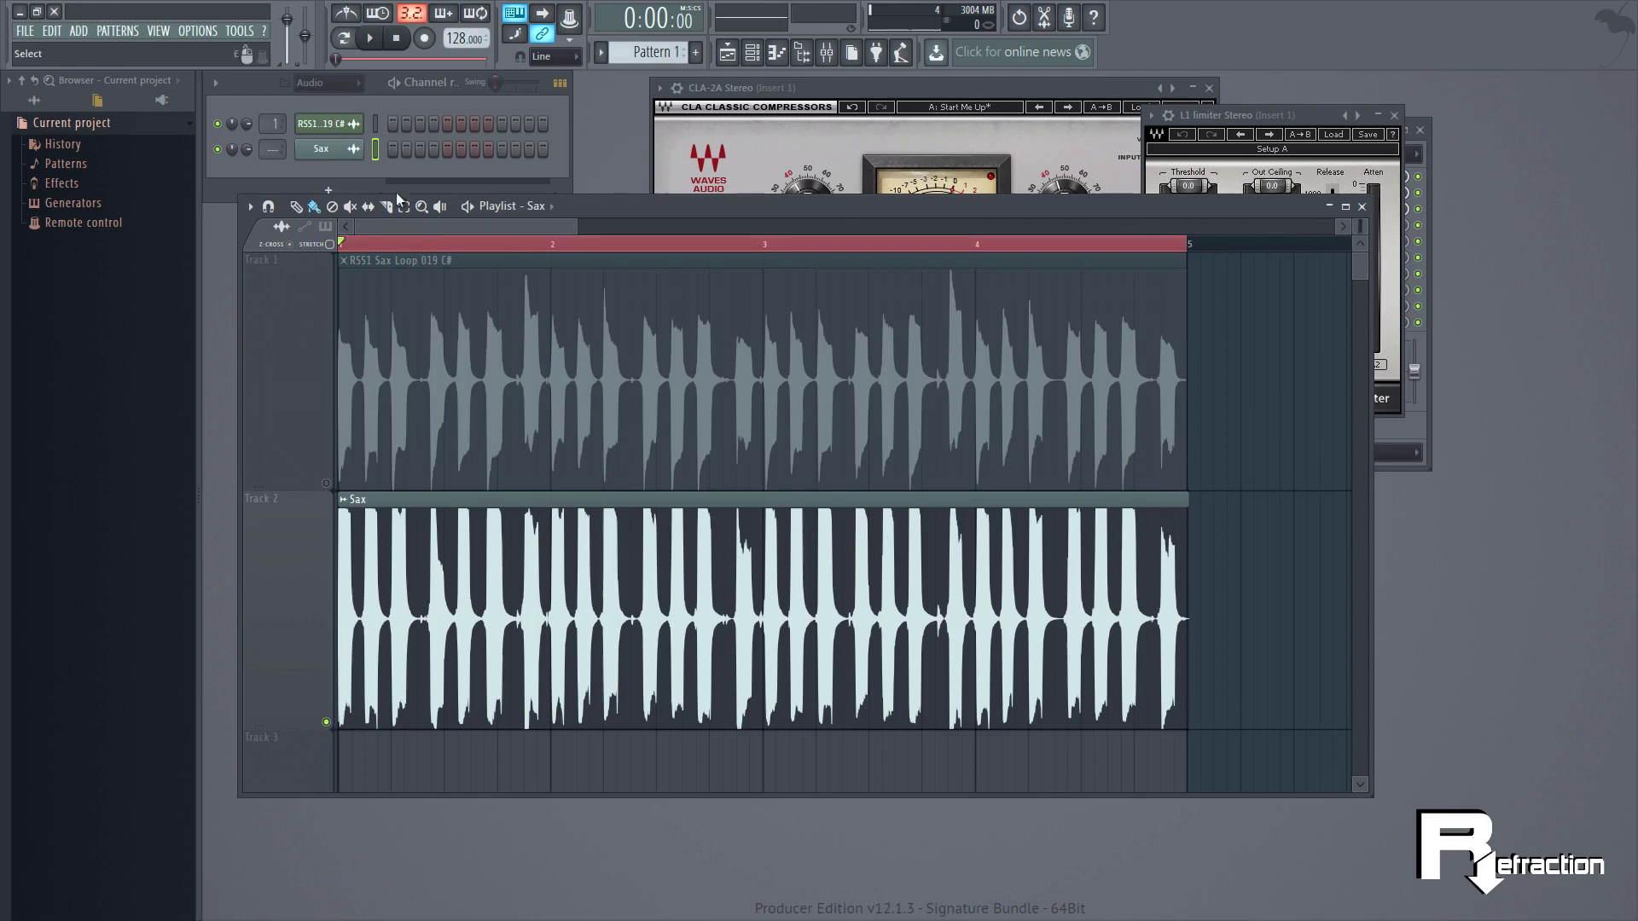
click(371, 39)
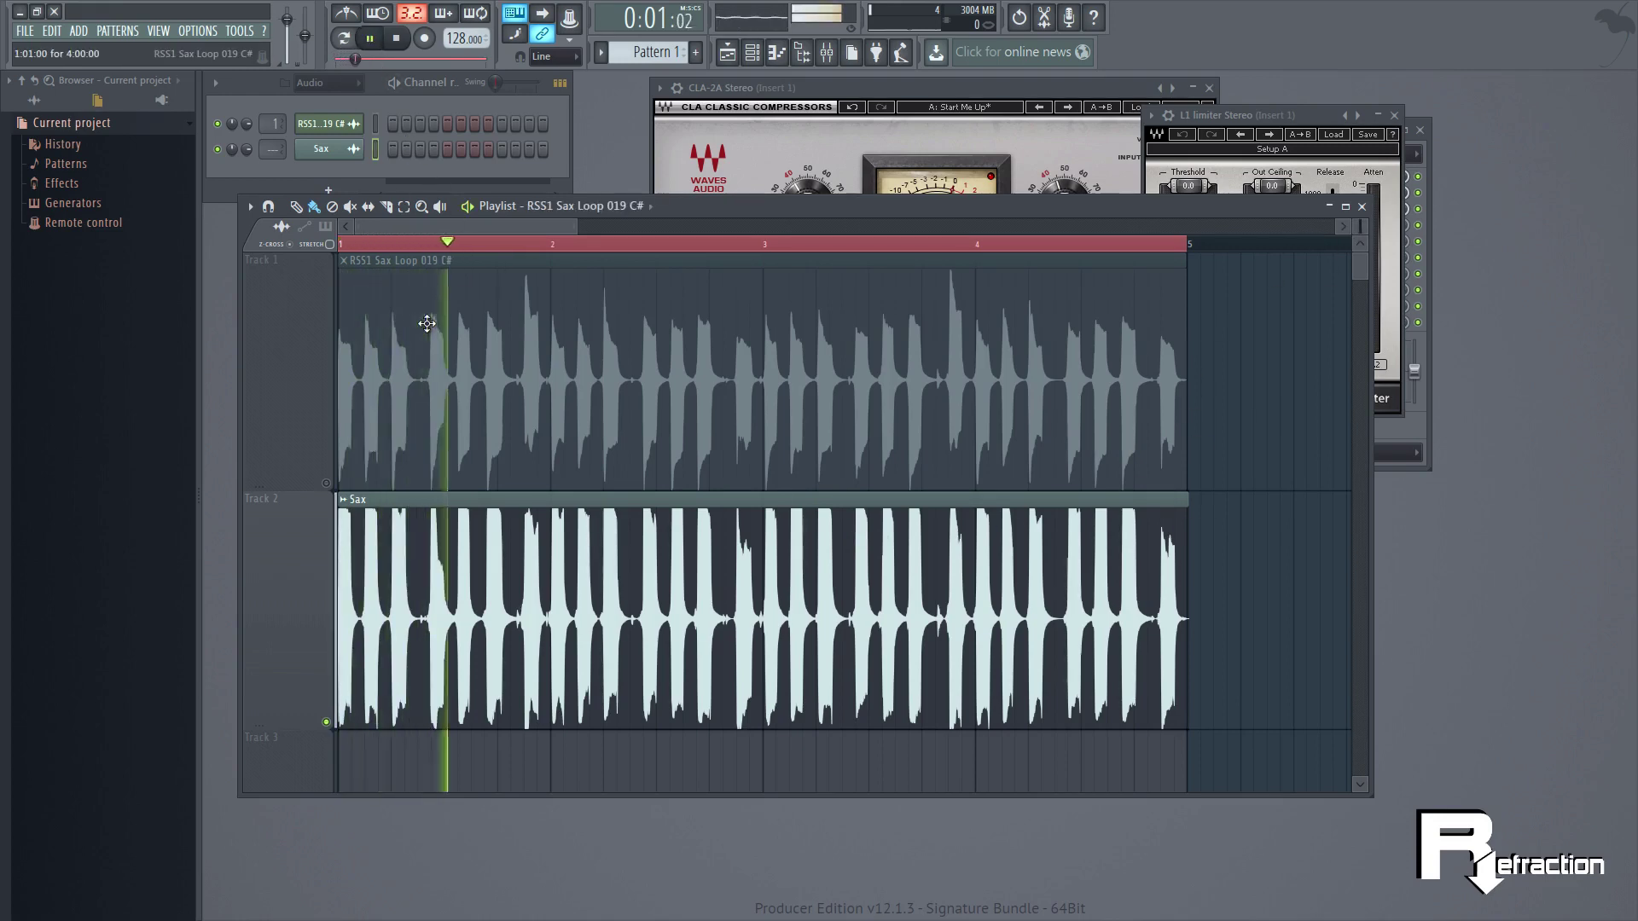
double_click(420, 321)
click(771, 248)
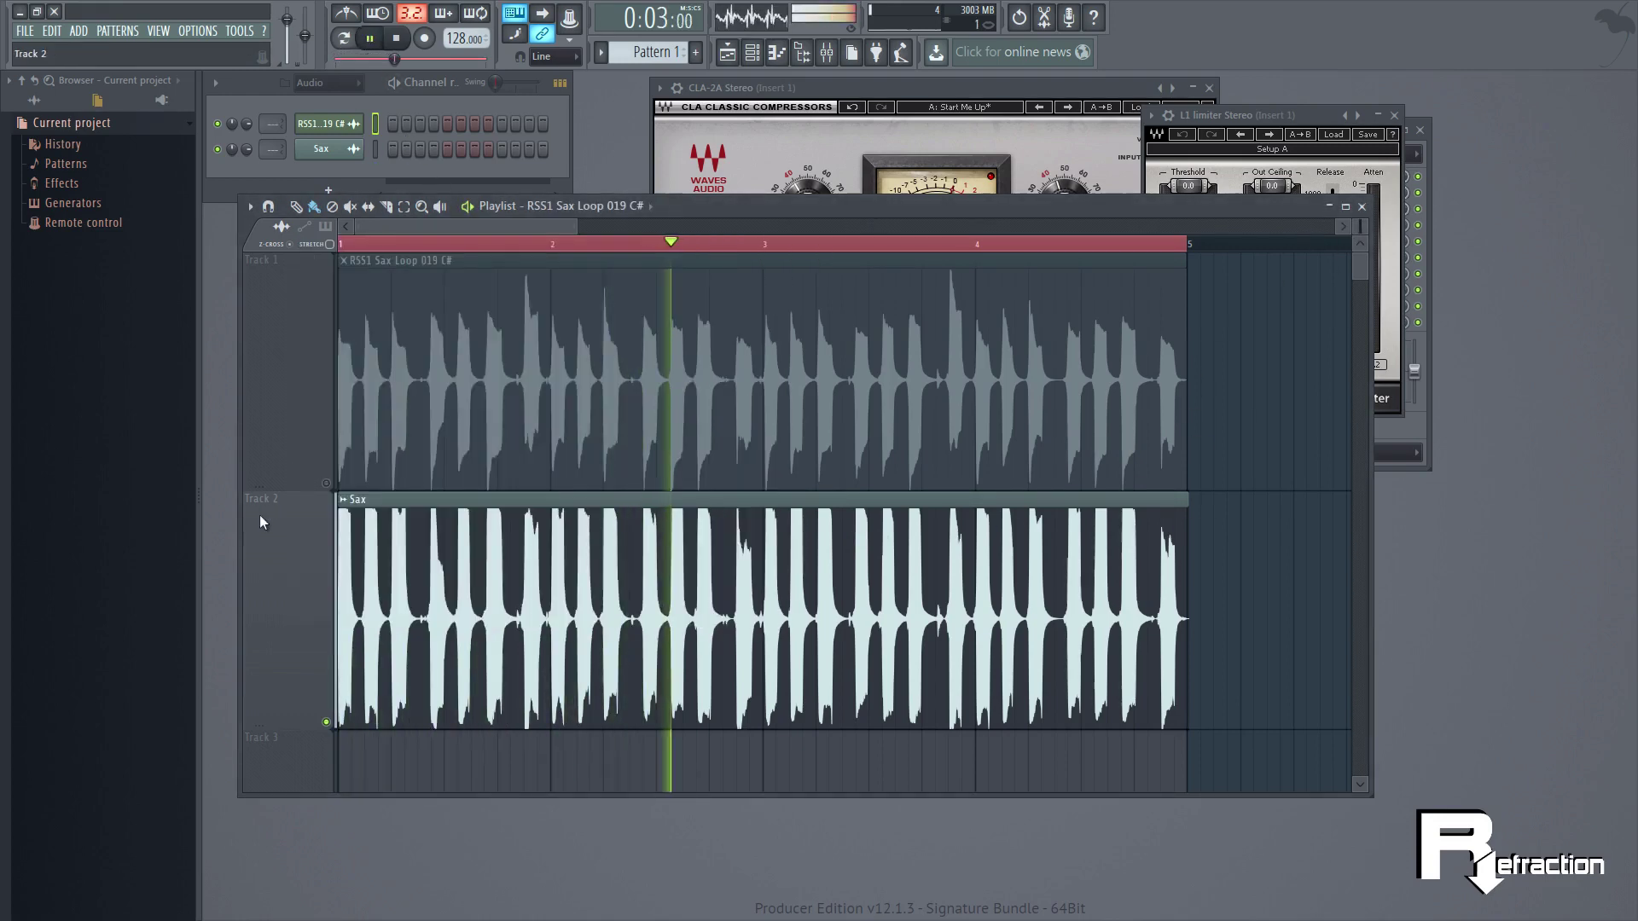
- Switch the solo to Track 1 and back to Track 2 during playback to compare the original and rendered sax
right_click(326, 485)
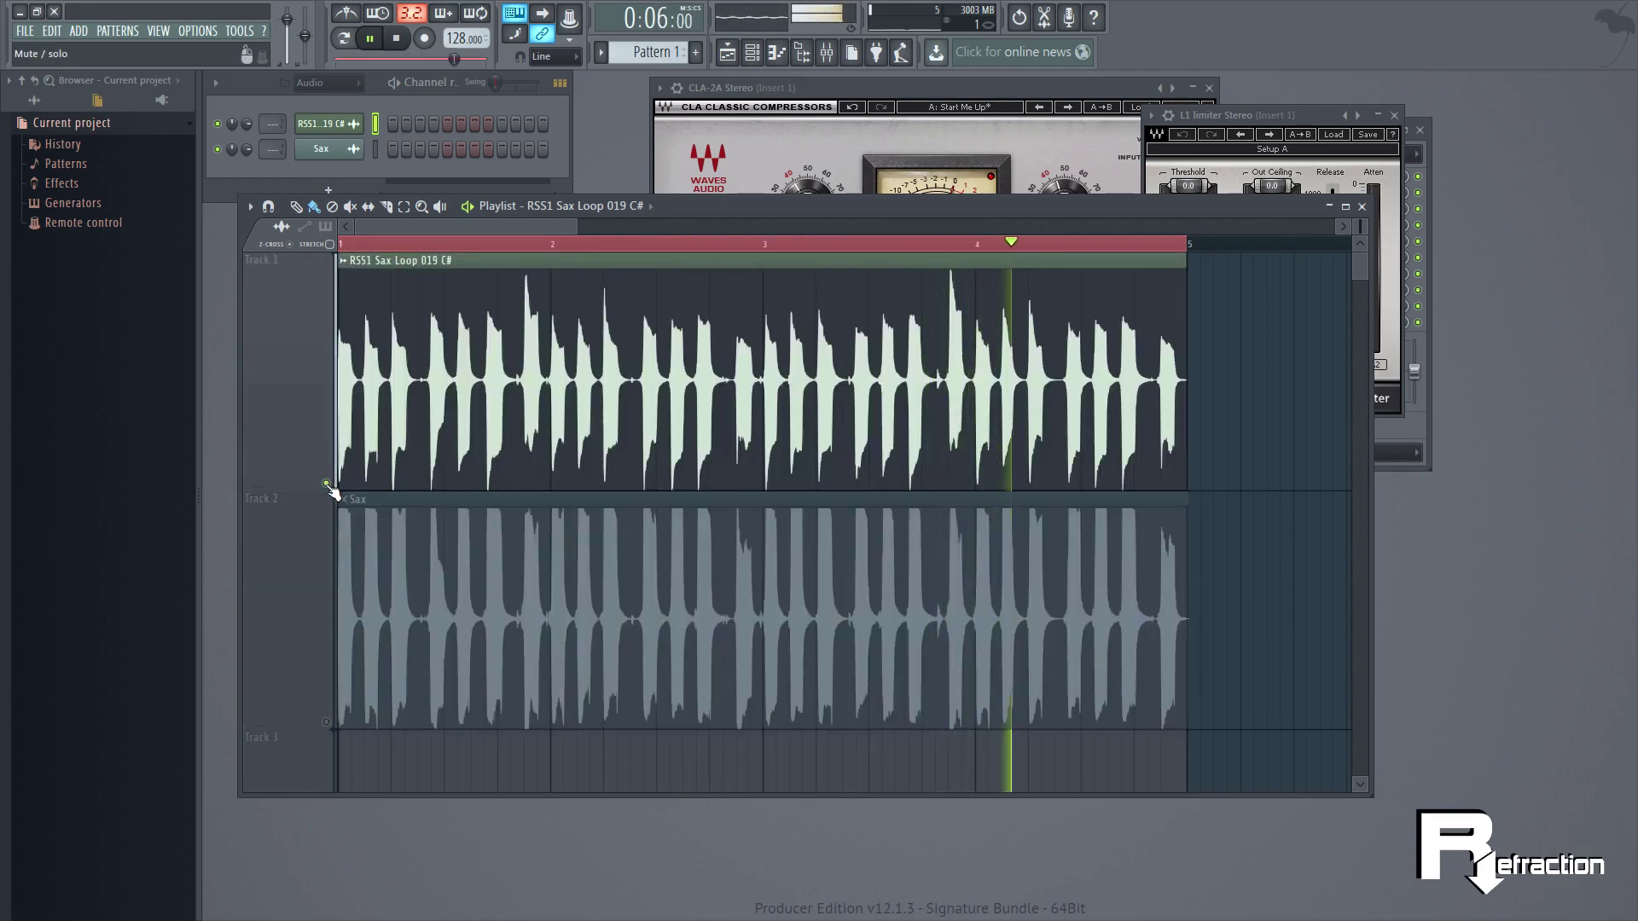
right_click(326, 724)
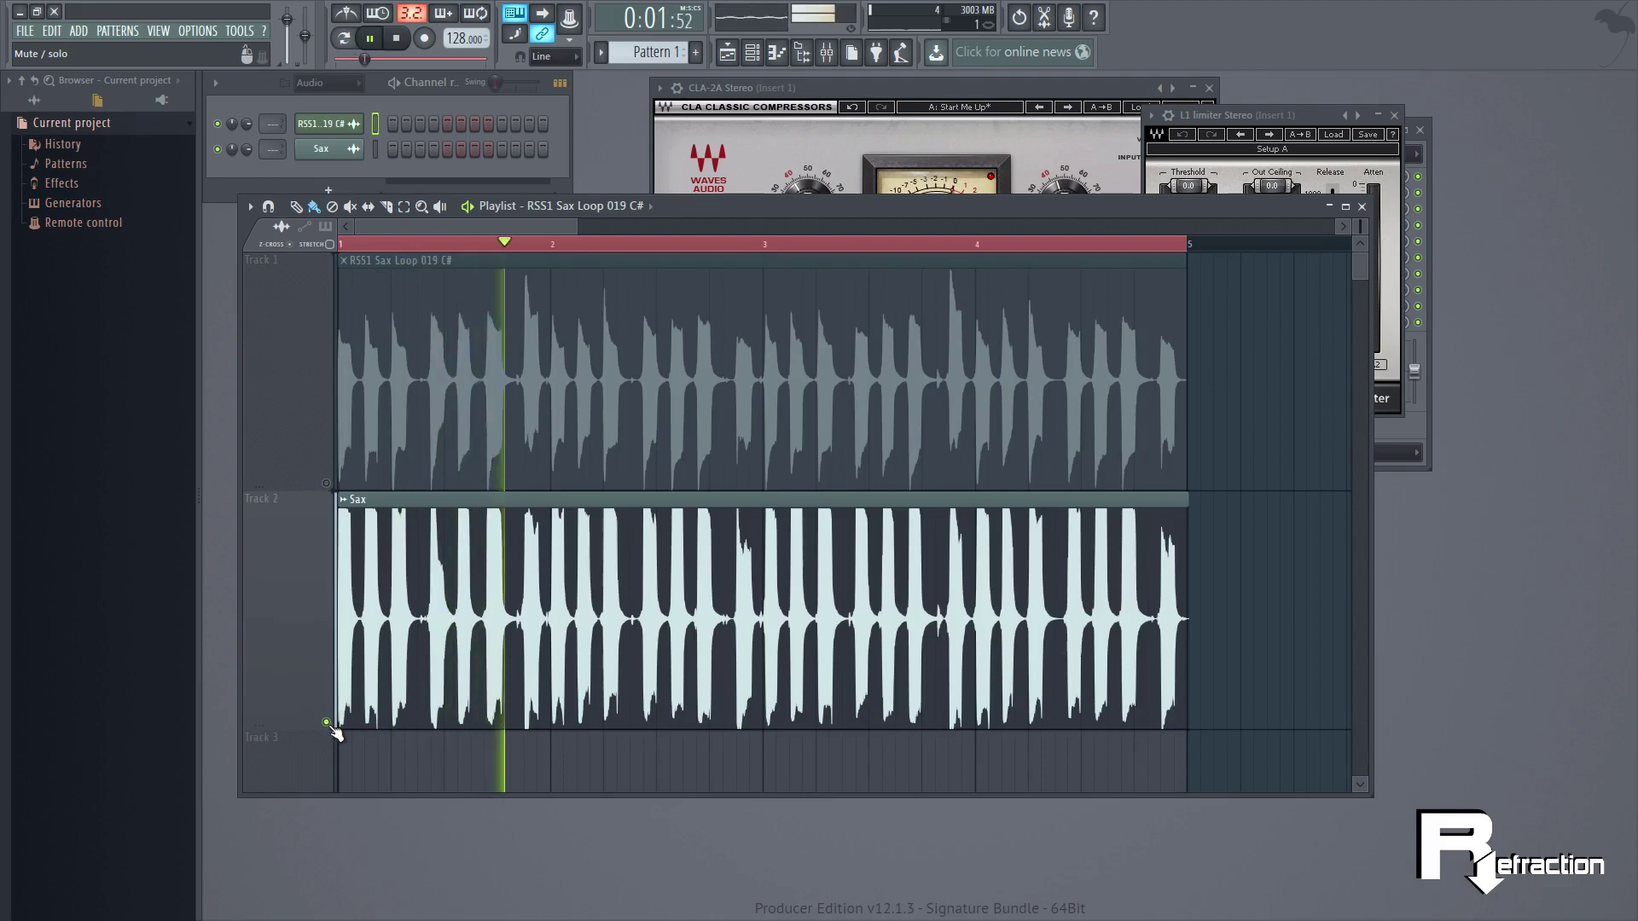
- Stop playback, view the CLA-2A compressor's settings, and bring the playlist back in front, slightly higher than before
click(396, 38)
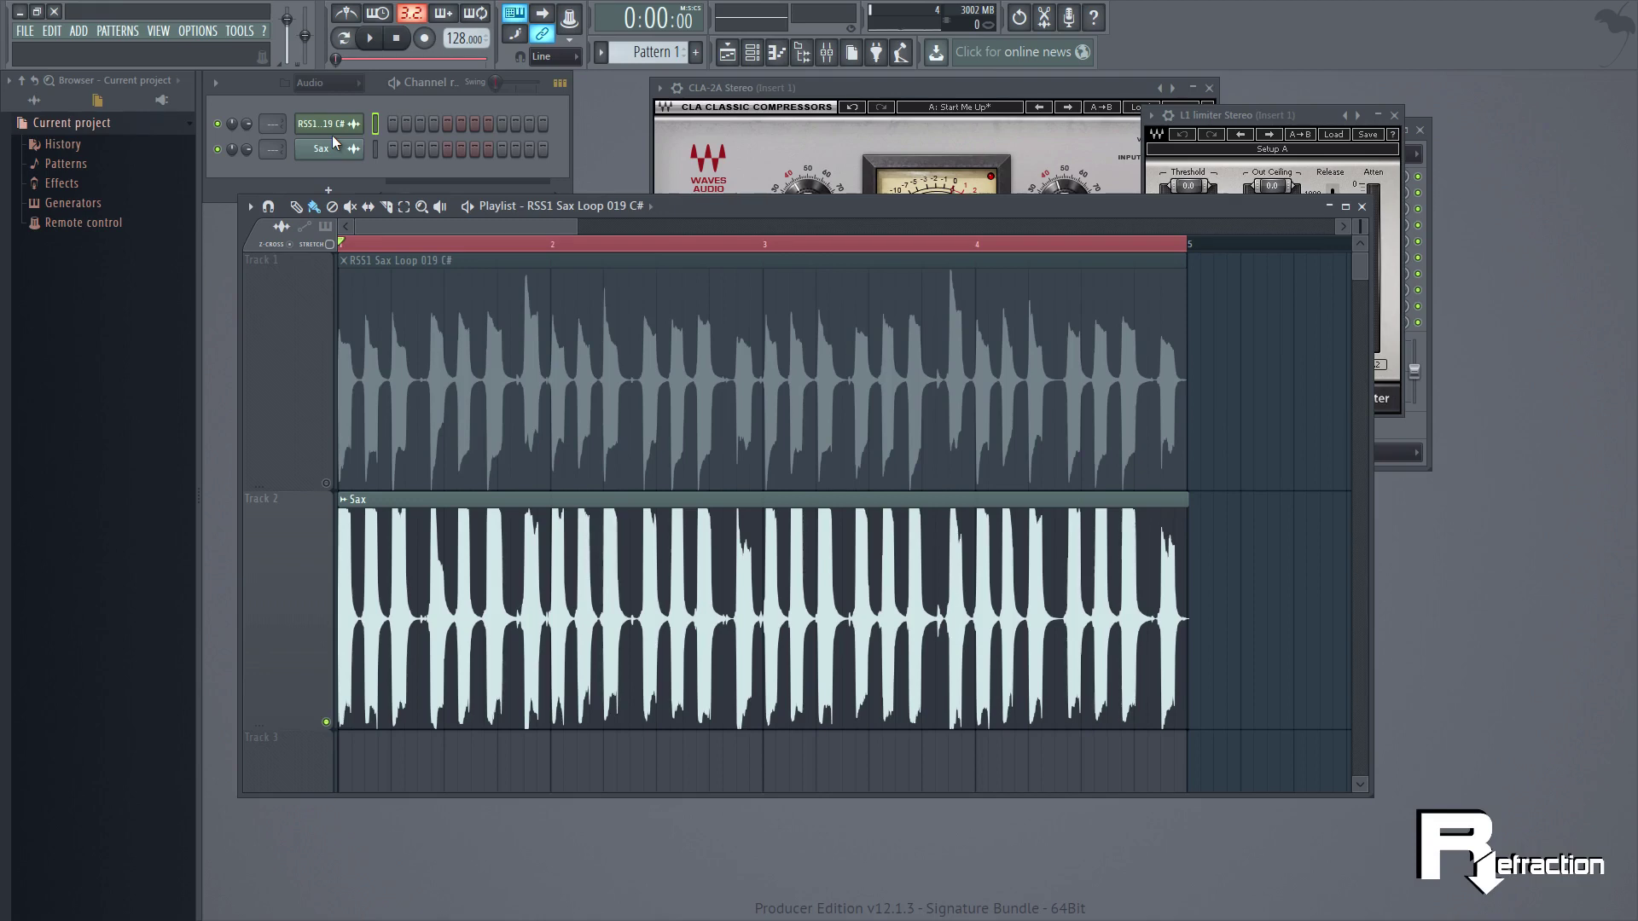
click(1062, 92)
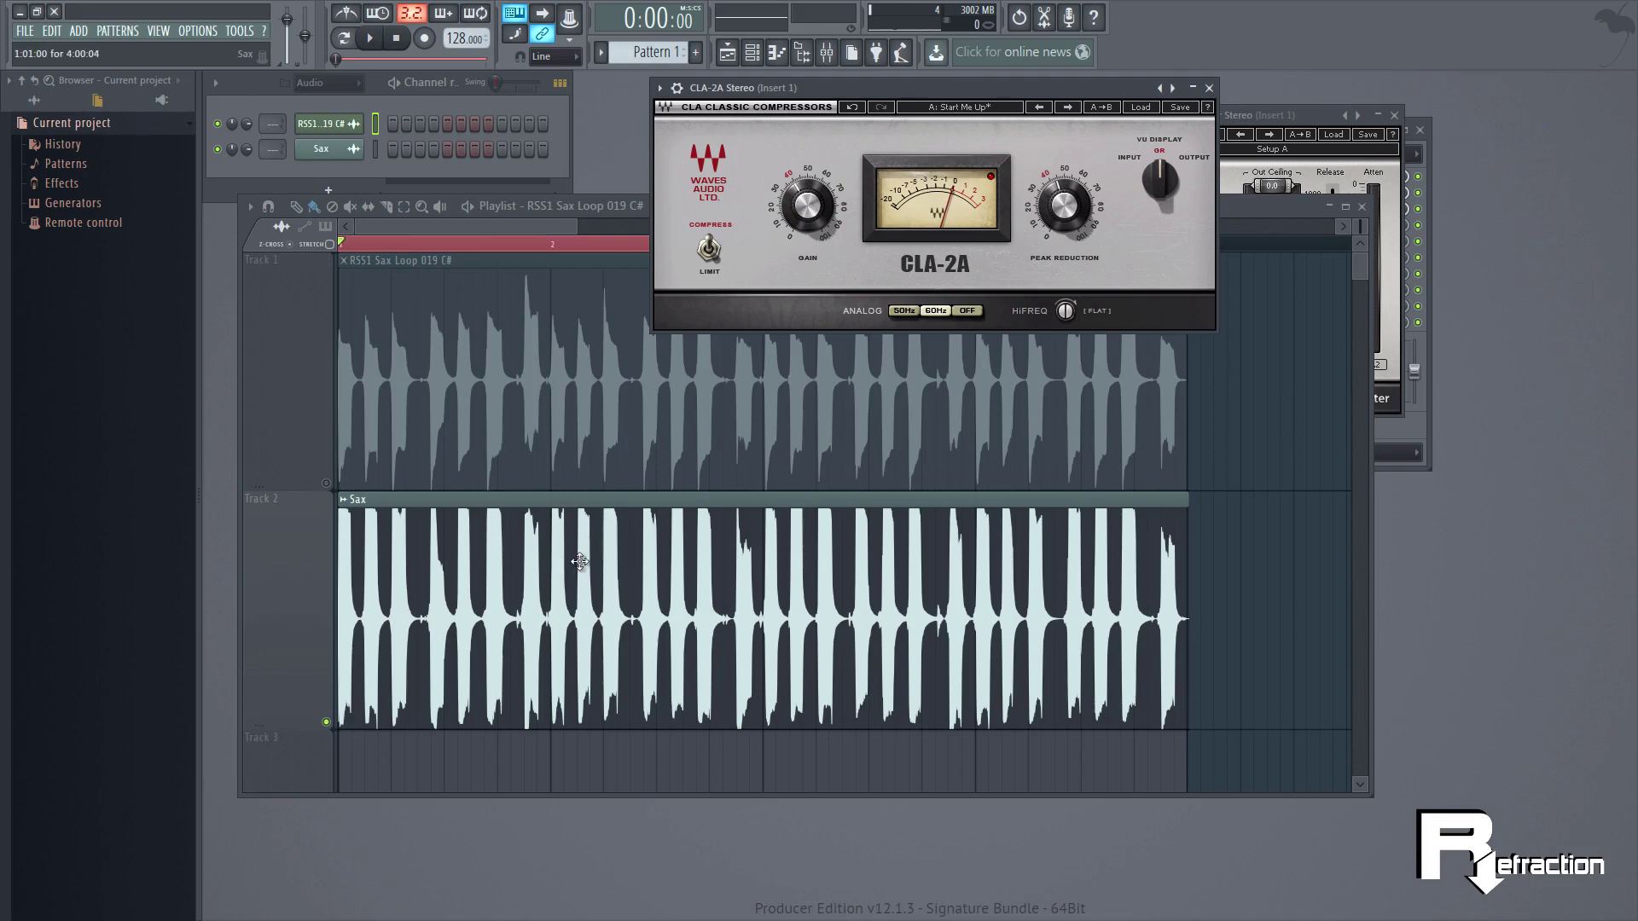
drag(1252, 205, 1245, 145)
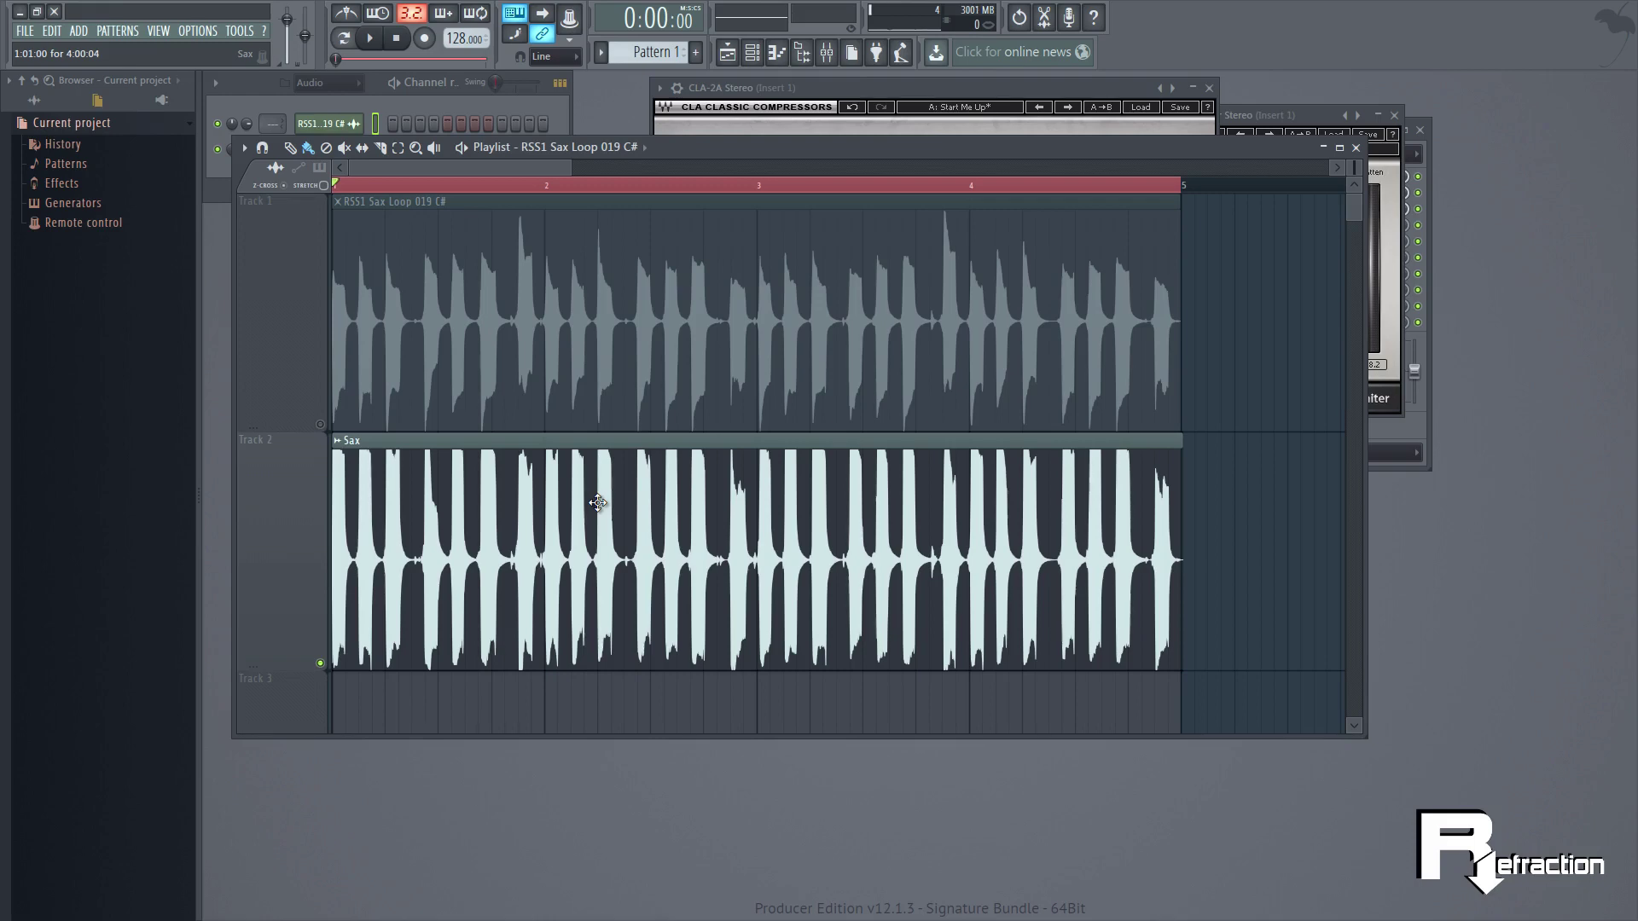
- Play the playlist with Track 1 soloed, alternate the solo between Tracks 2 and 1 to compare both sax versions, ending on Track 2, and stop playback
right_click(320, 424)
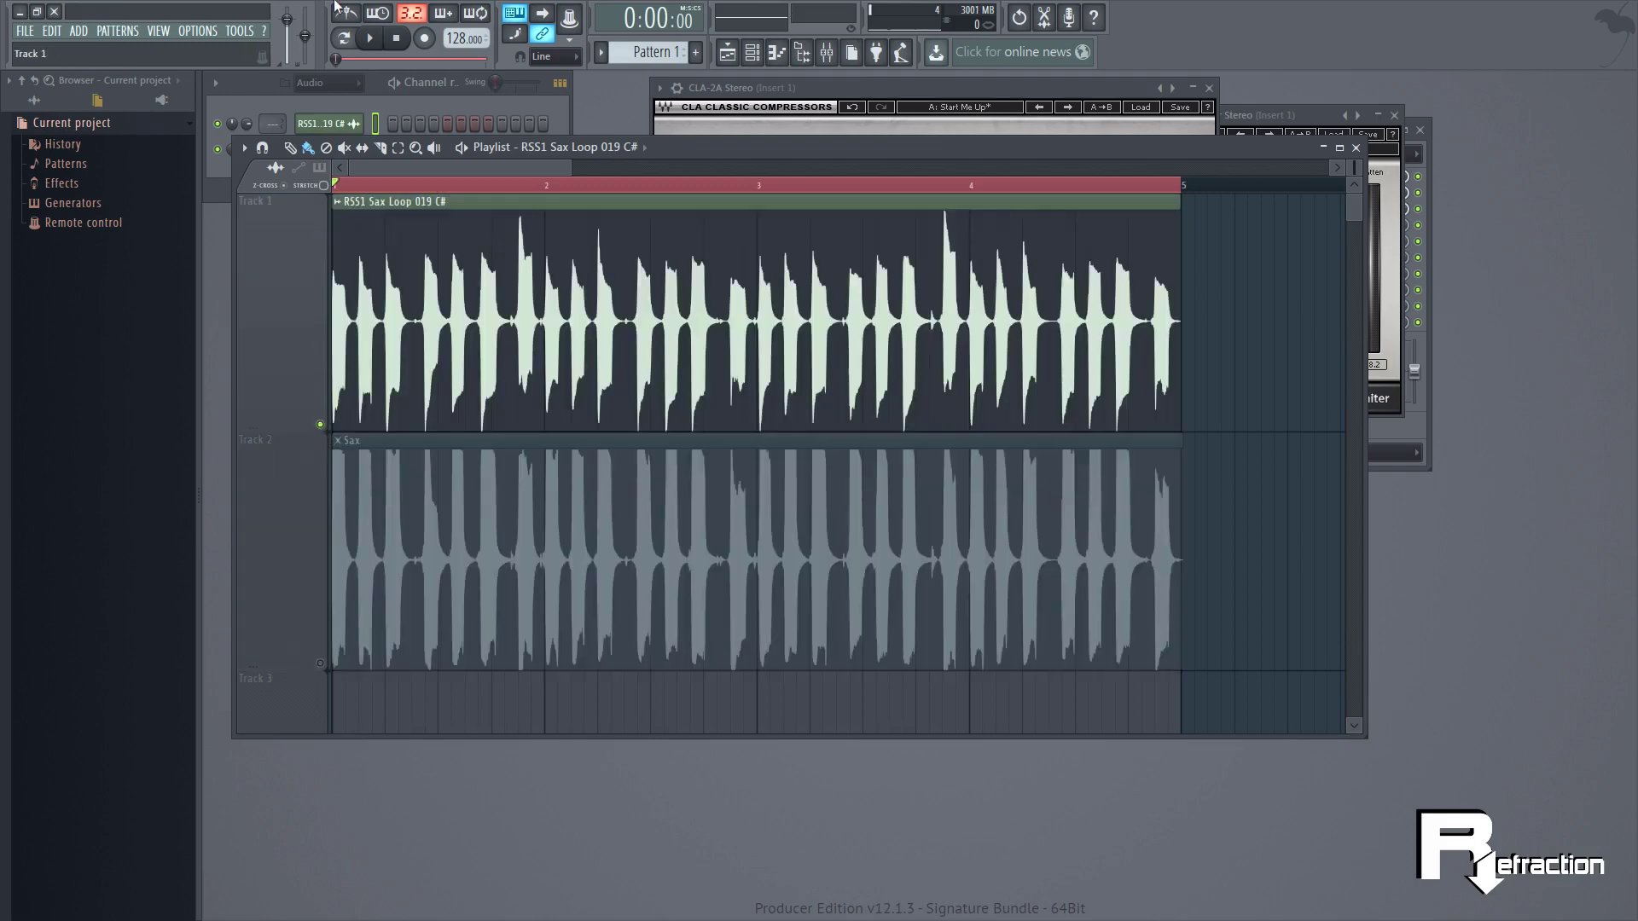
click(369, 37)
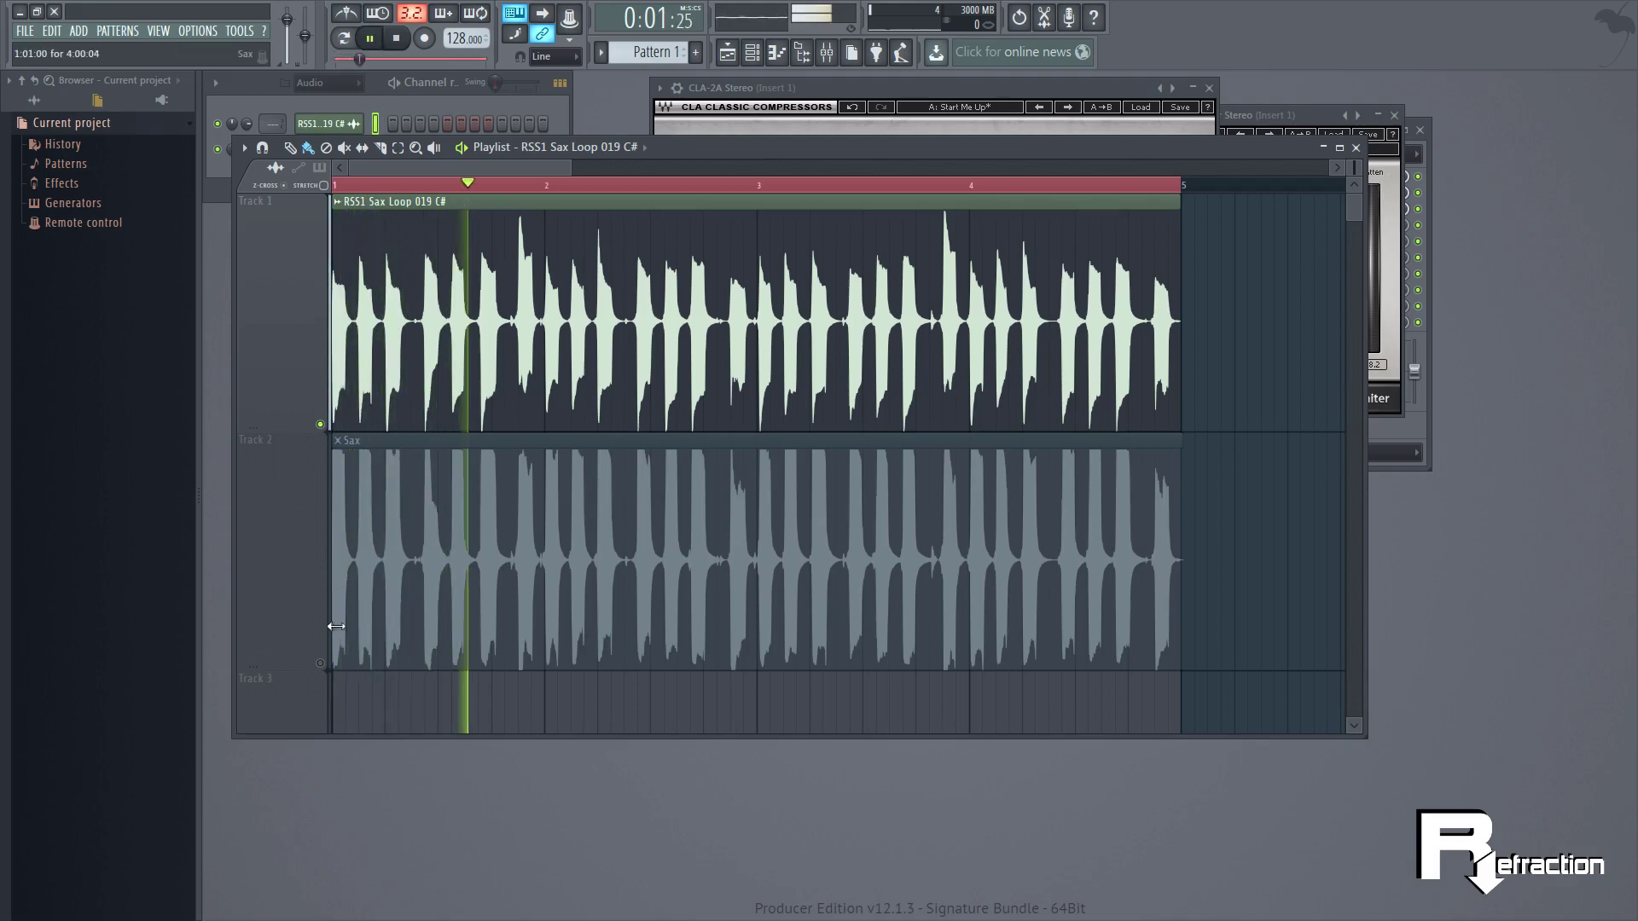
right_click(320, 664)
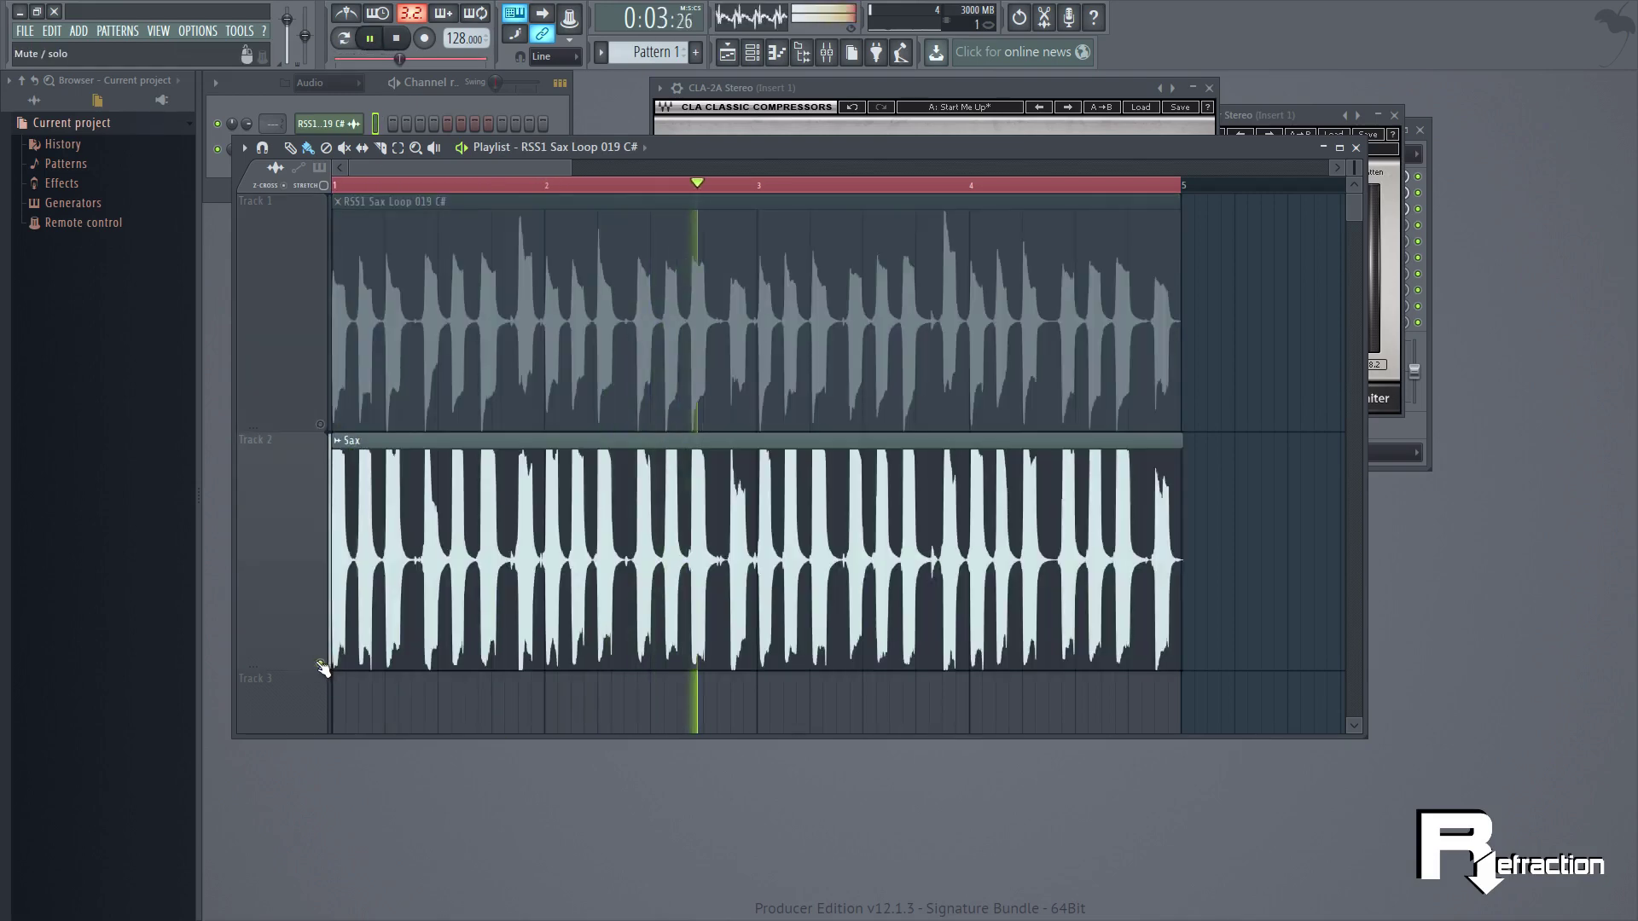
right_click(320, 424)
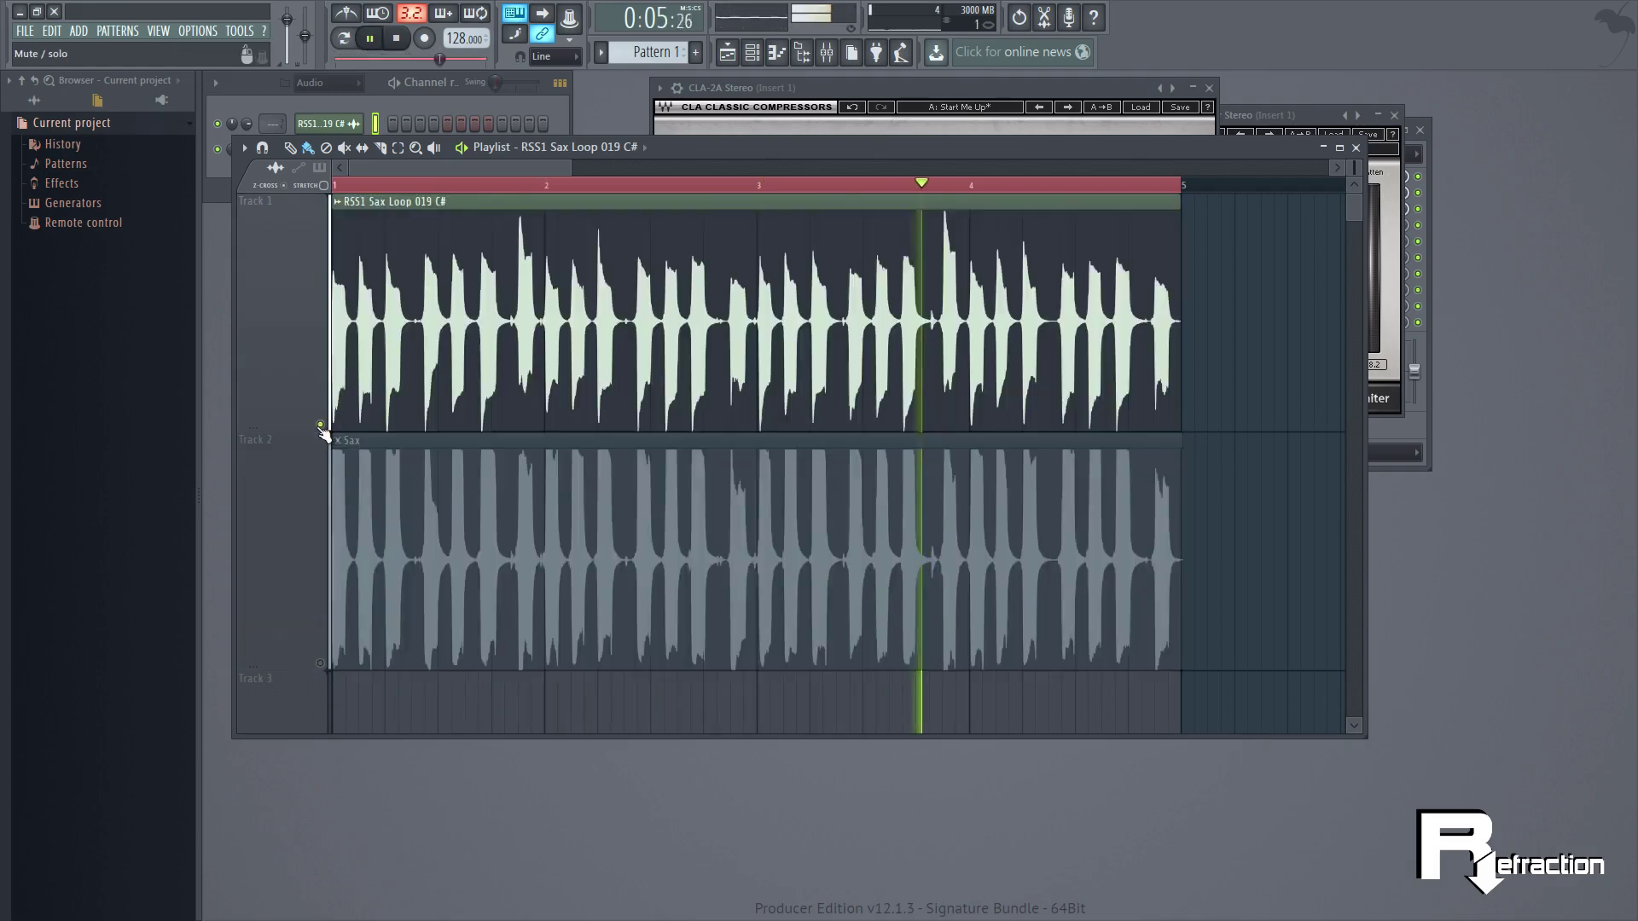
right_click(320, 664)
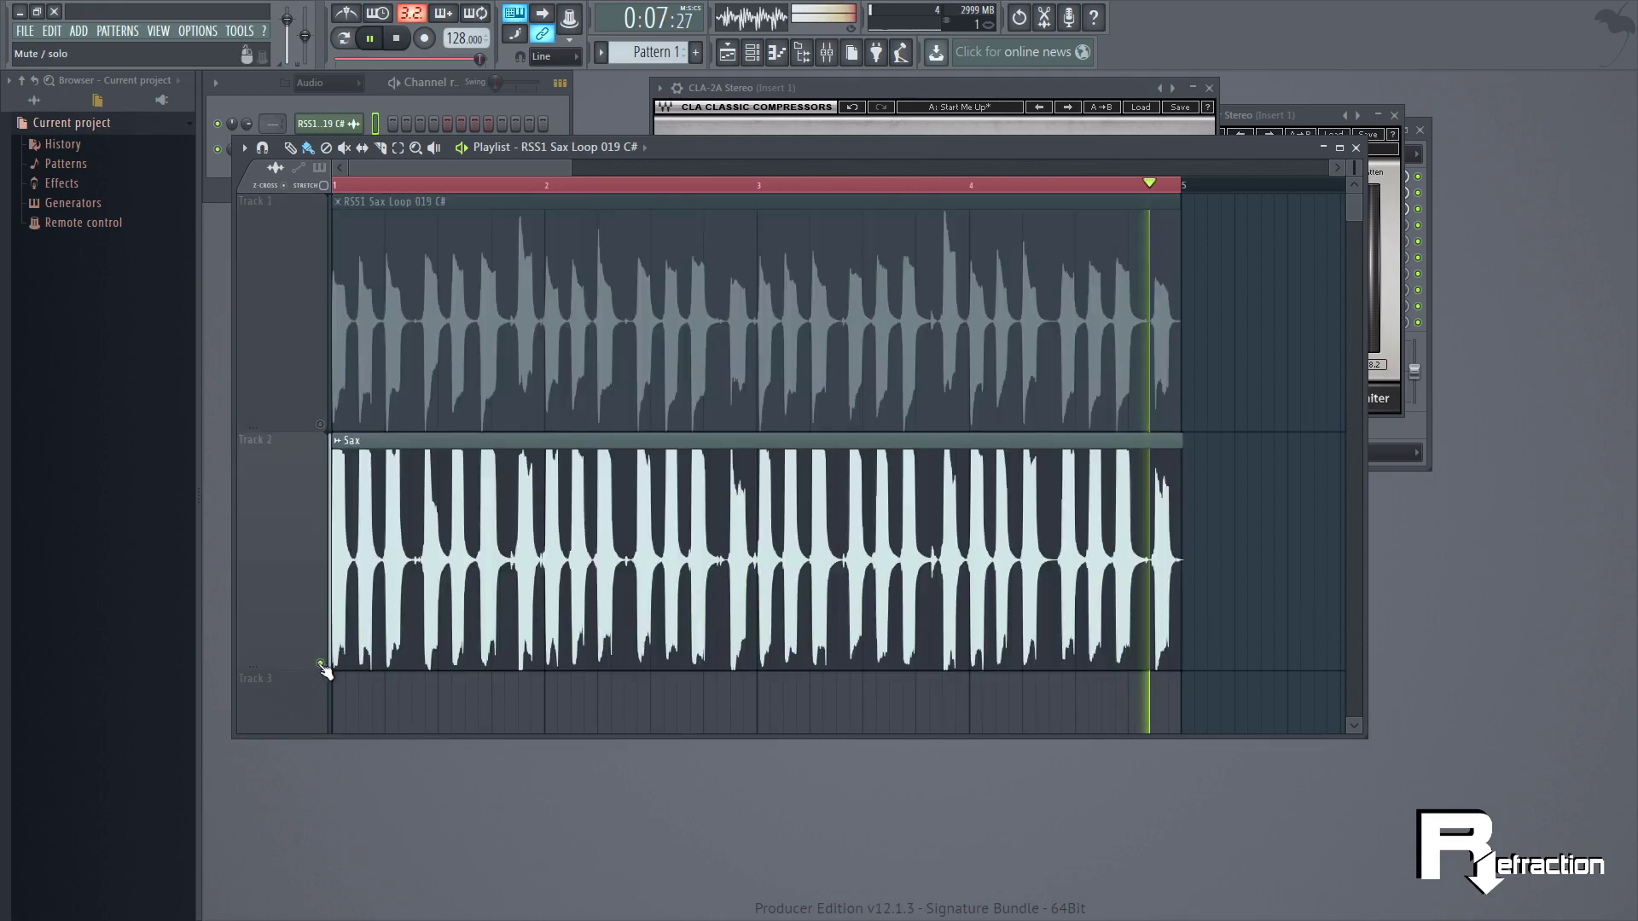
click(396, 39)
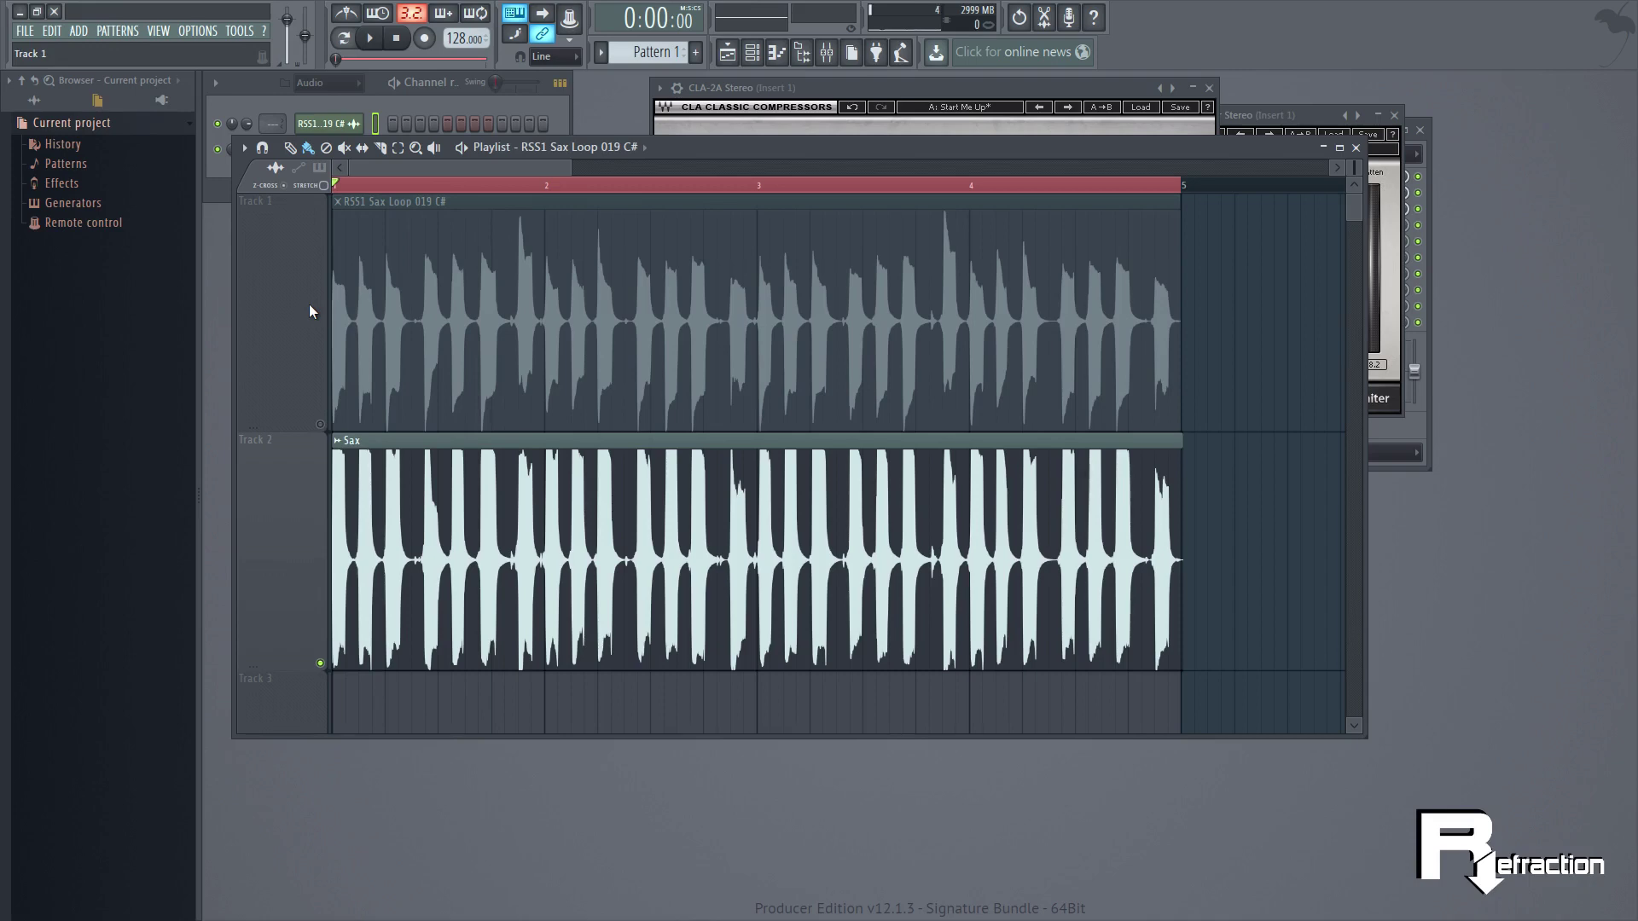